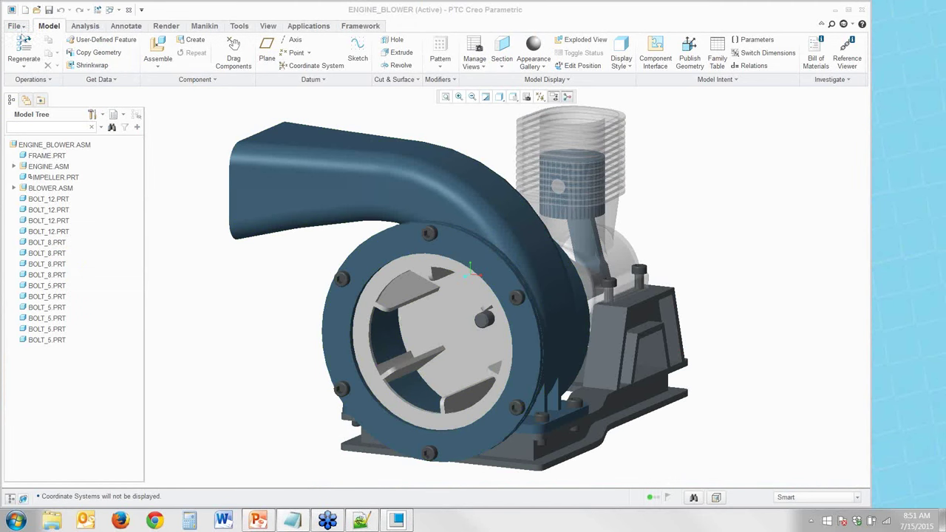
# Open the mapkeys settings from the environment options
pyautogui.click(14, 25)
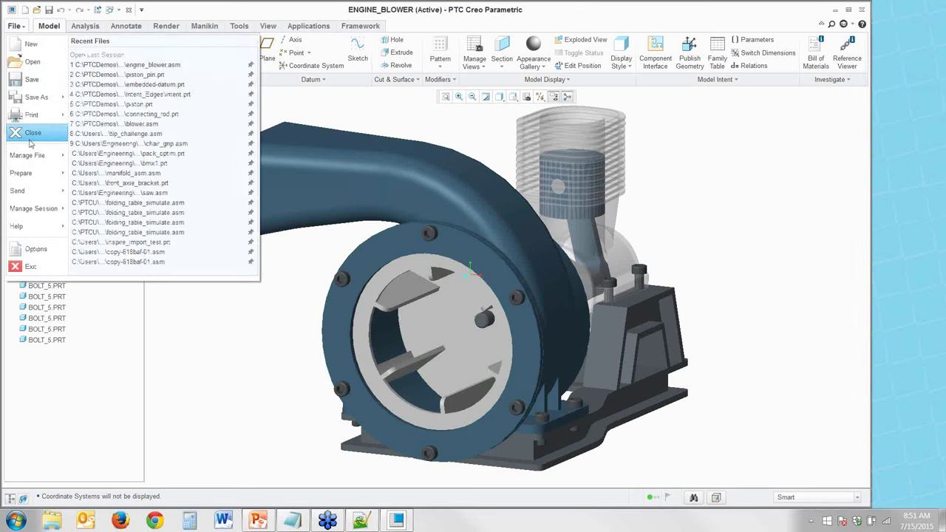
pyautogui.click(29, 249)
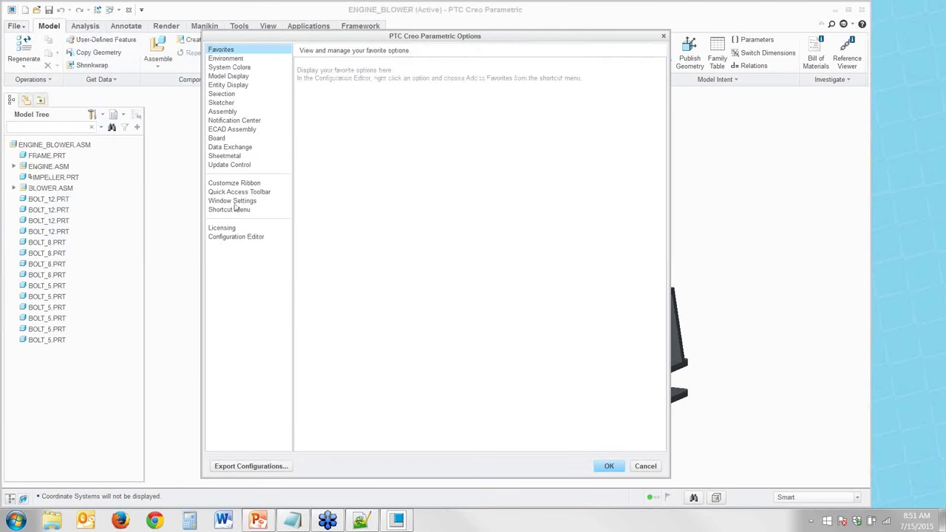
pyautogui.click(227, 59)
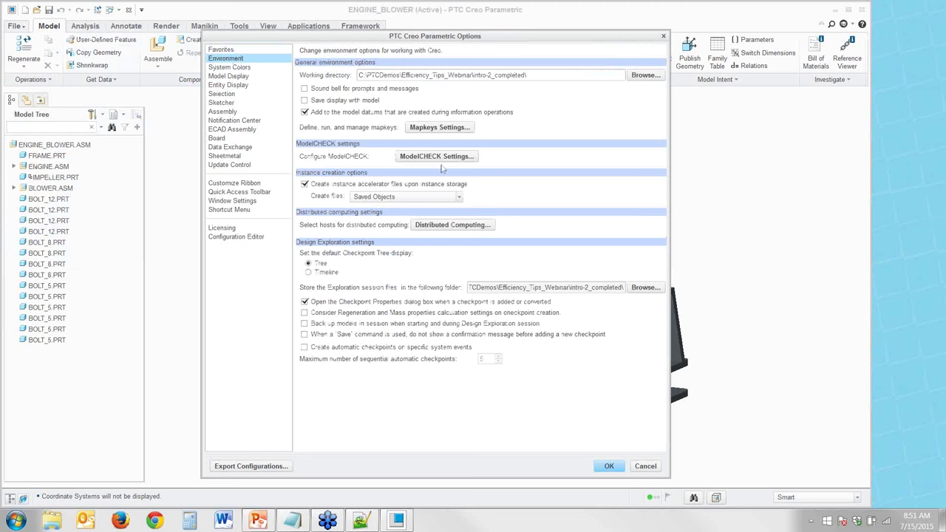
pyautogui.click(428, 128)
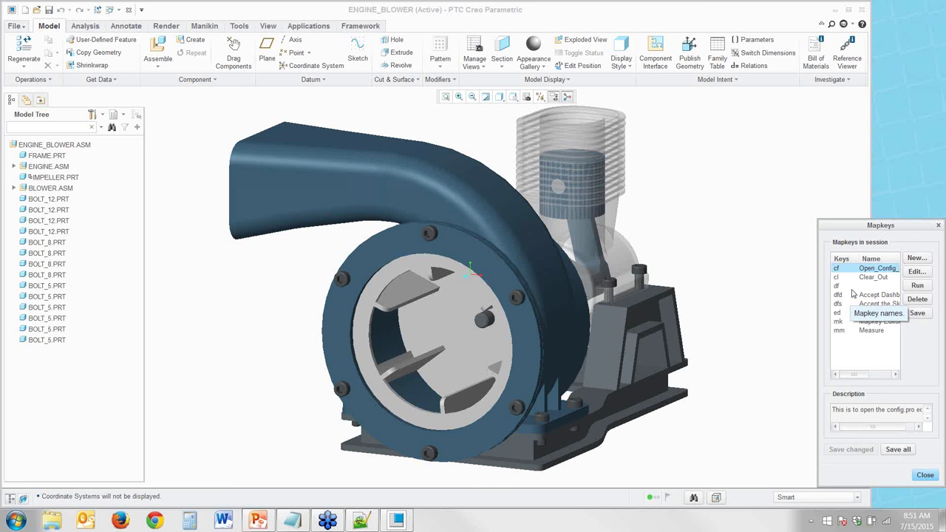
# Create a new mapkey with key sequence oo, name Open and description "Open the selected assembly model"
pyautogui.click(917, 259)
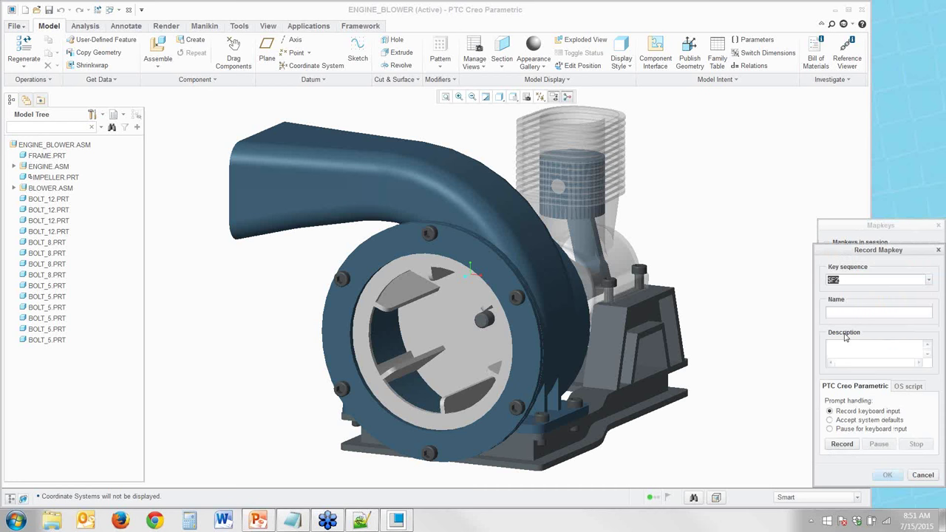
pyautogui.write('op')
pyautogui.write('O')
pyautogui.write('Open')
pyautogui.write(' the ')
pyautogui.write('selected assembly model')
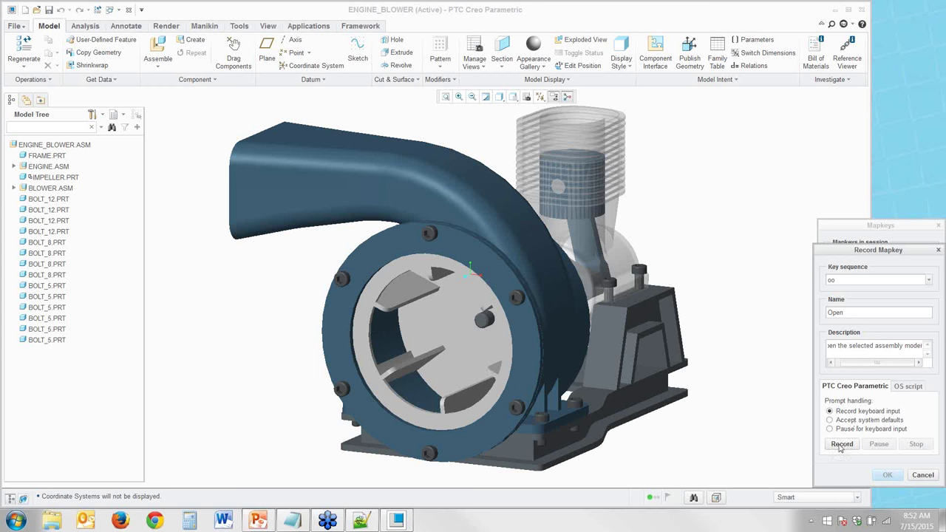
# Record the mapkey while opening the selected impeller housing from the assembly, then accept it and close the mapkeys settings
pyautogui.click(523, 240)
pyautogui.click(396, 175)
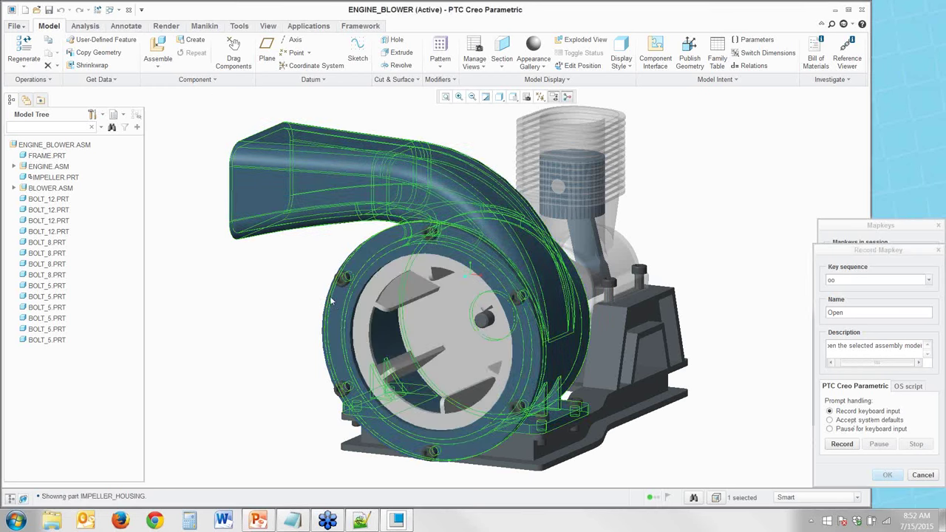
pyautogui.click(842, 444)
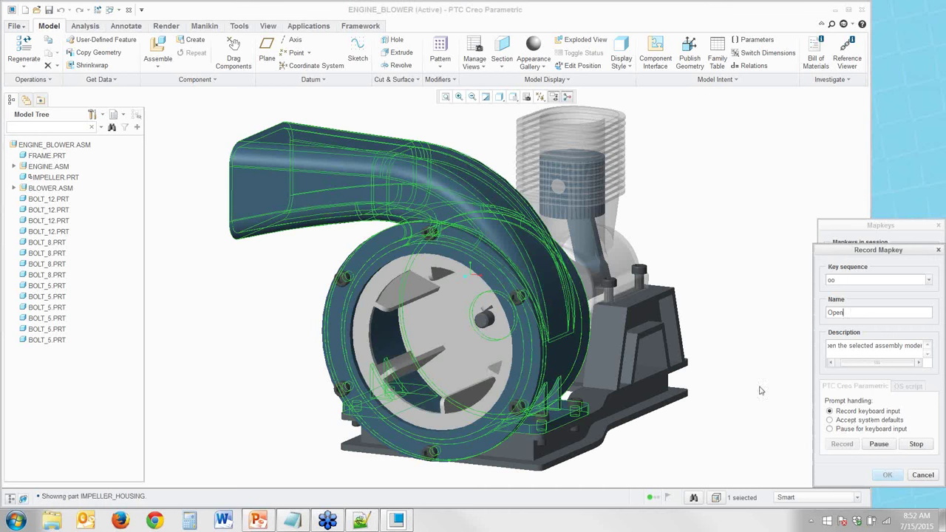
pyautogui.rightClick(676, 153)
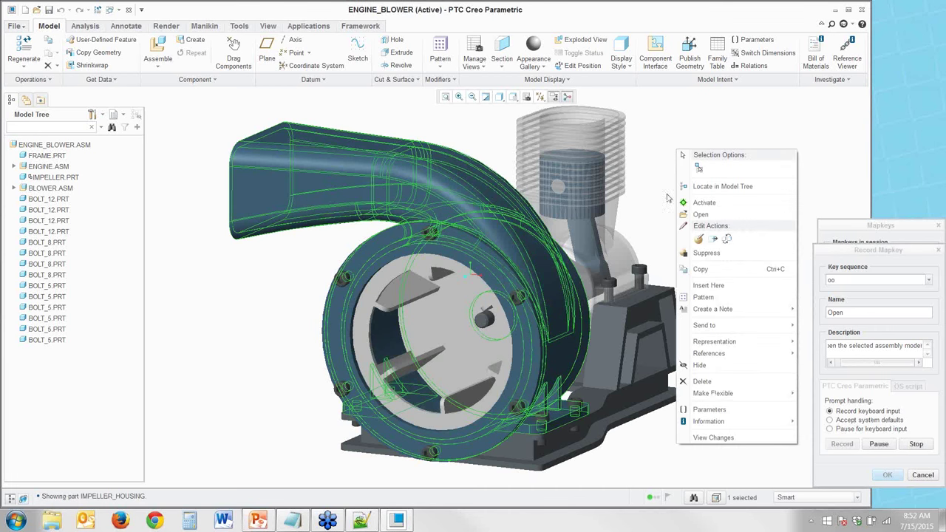
pyautogui.click(693, 215)
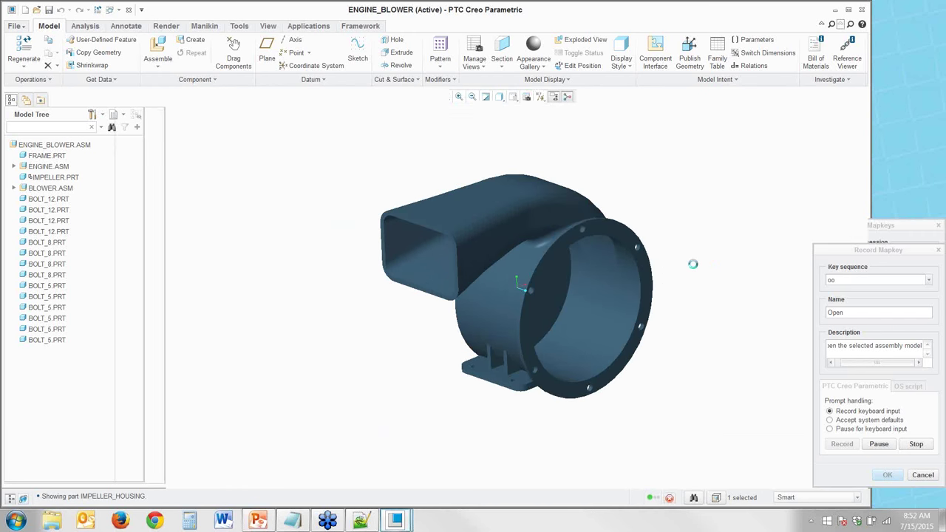
pyautogui.click(915, 445)
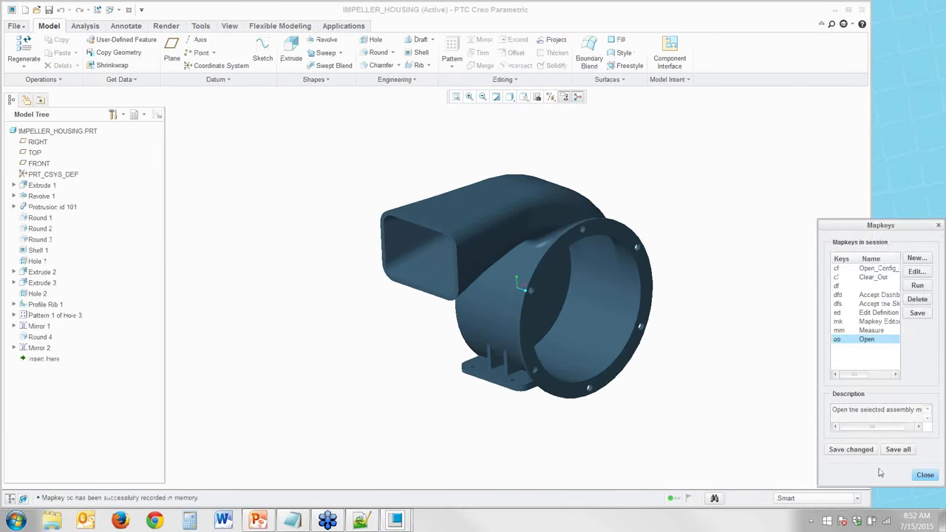
pyautogui.click(925, 475)
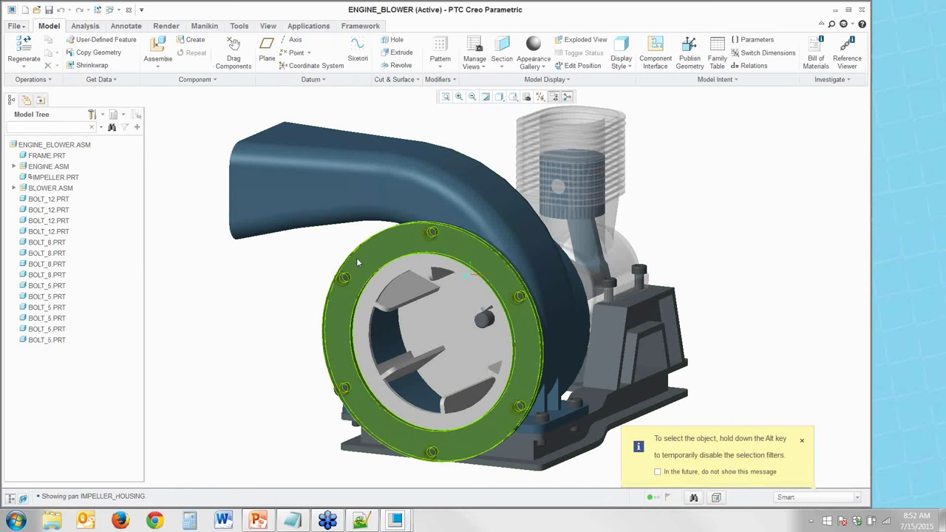
# Test the oo mapkey by opening the front flange part, then close its window
pyautogui.click(356, 261)
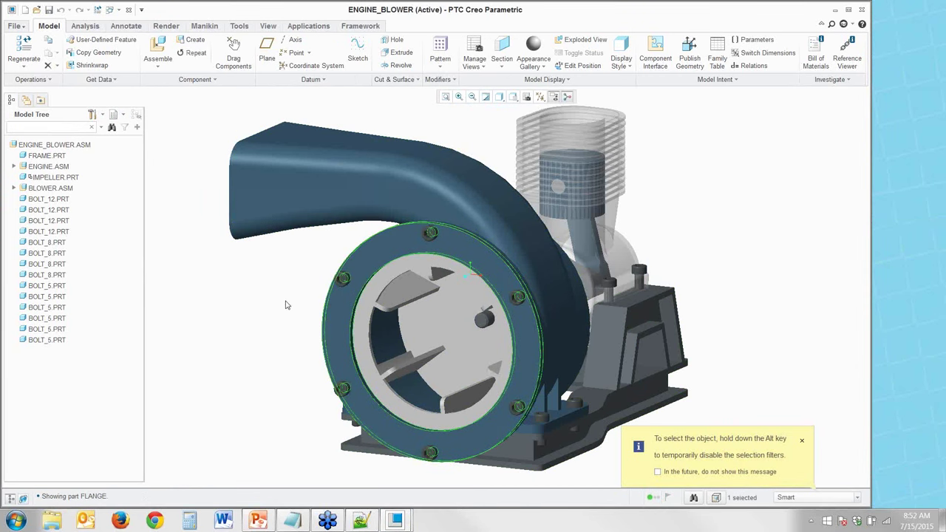
pyautogui.press('o')
pyautogui.press('p')
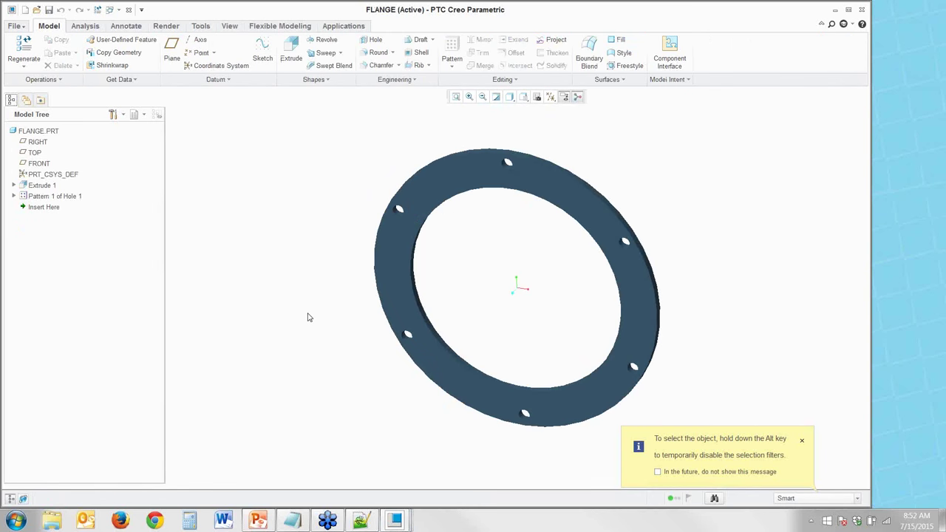
pyautogui.hotkey('ctrl', 'w')
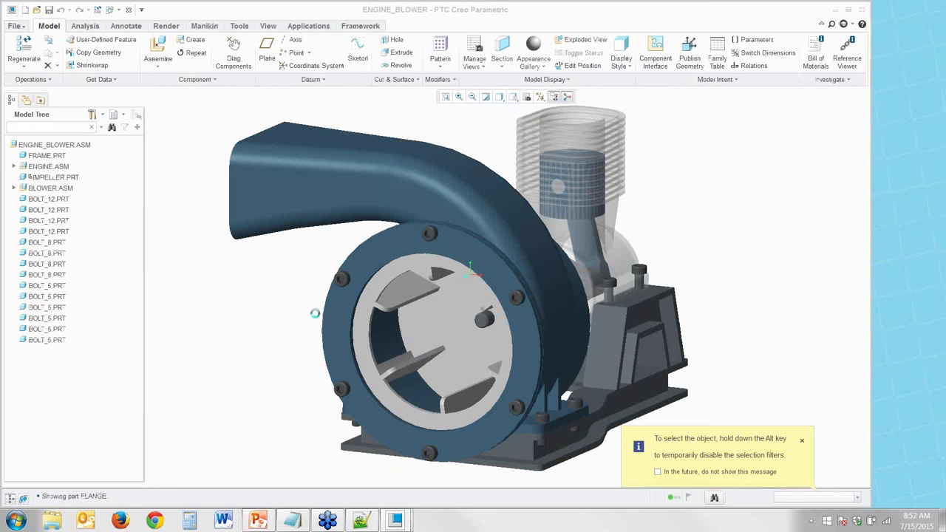
# Run the oo mapkey on the bolt beside the engine to open its part, then close its window
pyautogui.click(601, 284)
pyautogui.press('o')
pyautogui.press('p')
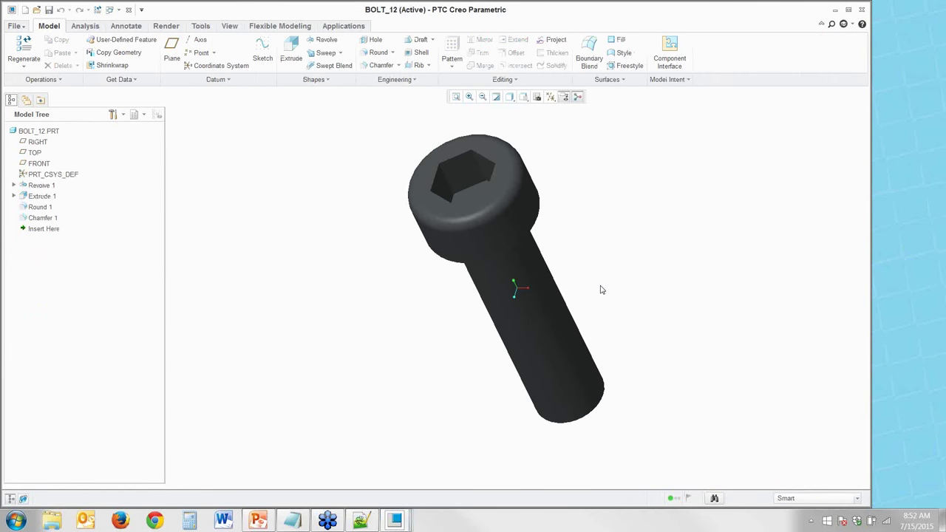
pyautogui.hotkey('ctrl', 'w')
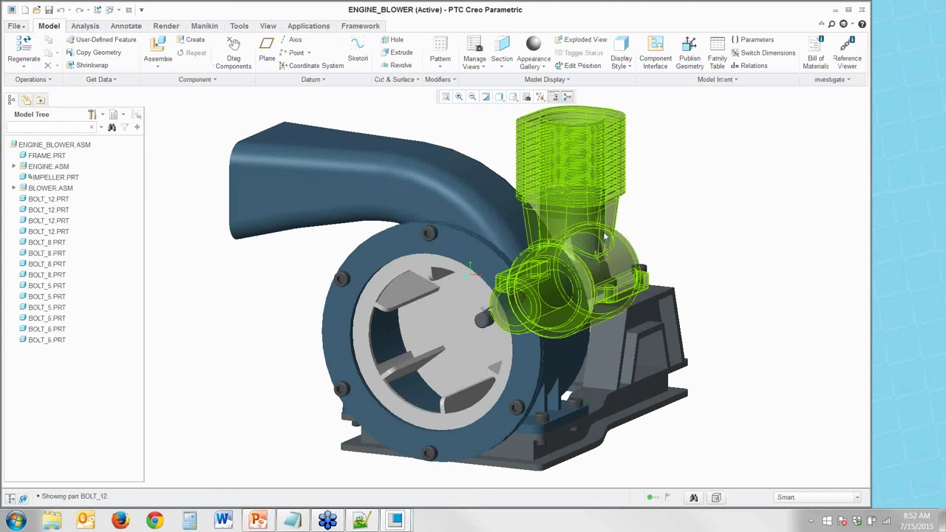
# Open the connecting rod inside the engine with the oo mapkey, inspect it from another angle and close its window
pyautogui.click(584, 226)
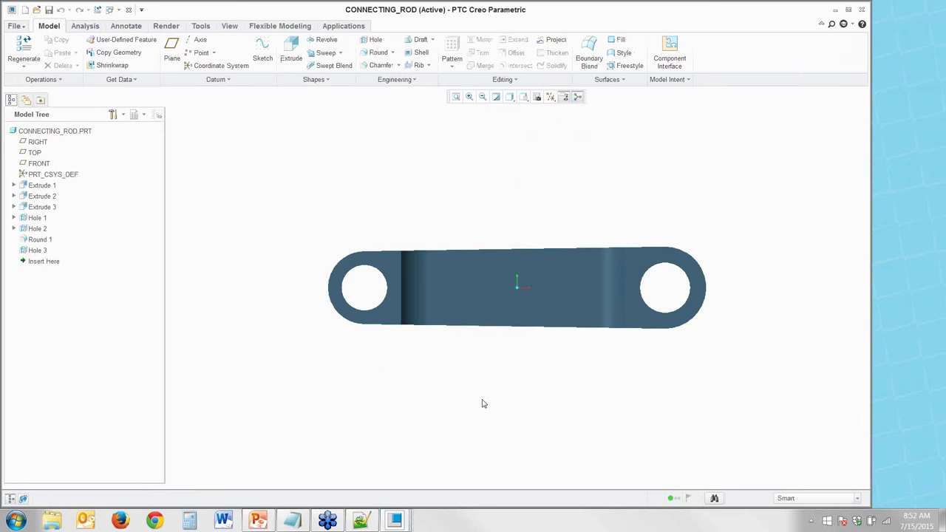
pyautogui.moveTo(482, 408)
pyautogui.mouseDown(button='middle')
pyautogui.moveTo(459, 367)
pyautogui.moveTo(437, 374)
pyautogui.moveTo(541, 281)
pyautogui.mouseUp(button='middle')
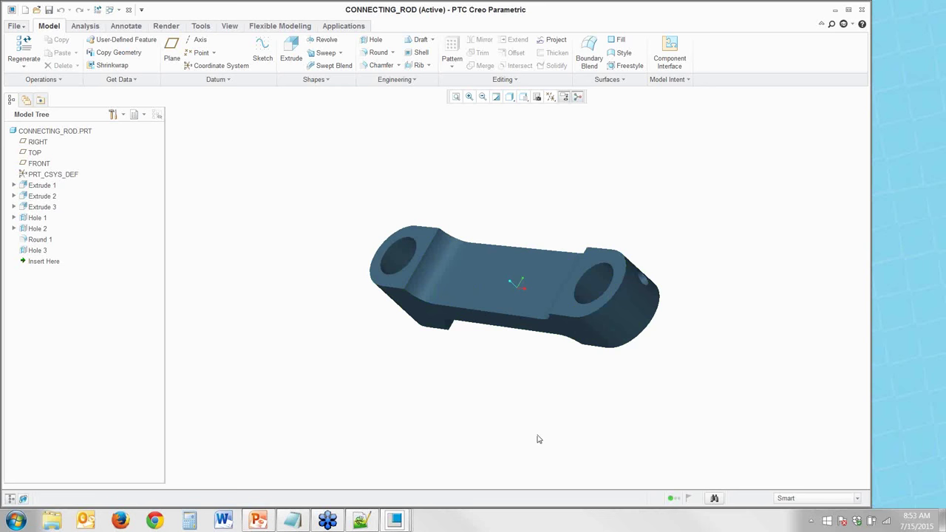
pyautogui.hotkey('ctrl', 'w')
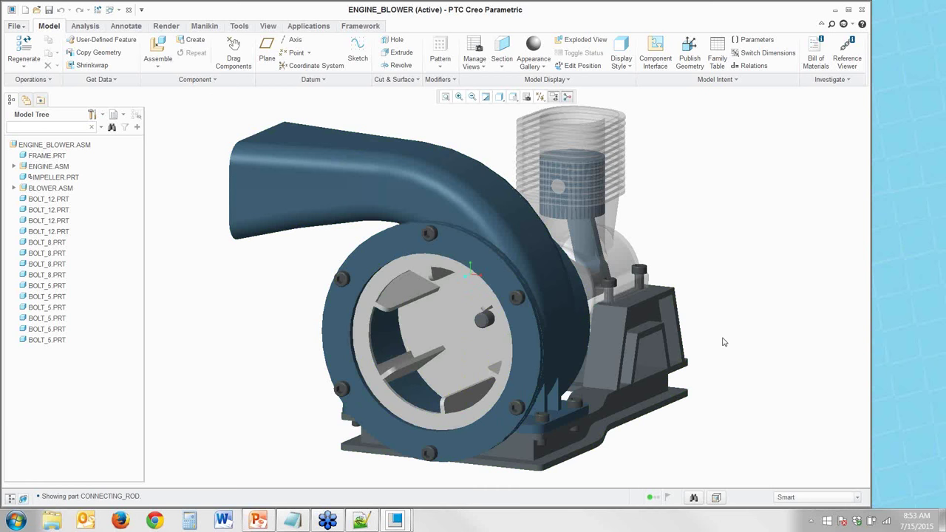
# Reopen the mapkeys settings with the mk mapkey and save the changed mapkeys to config.pro, then close the settings
pyautogui.press('m')
pyautogui.press('k')
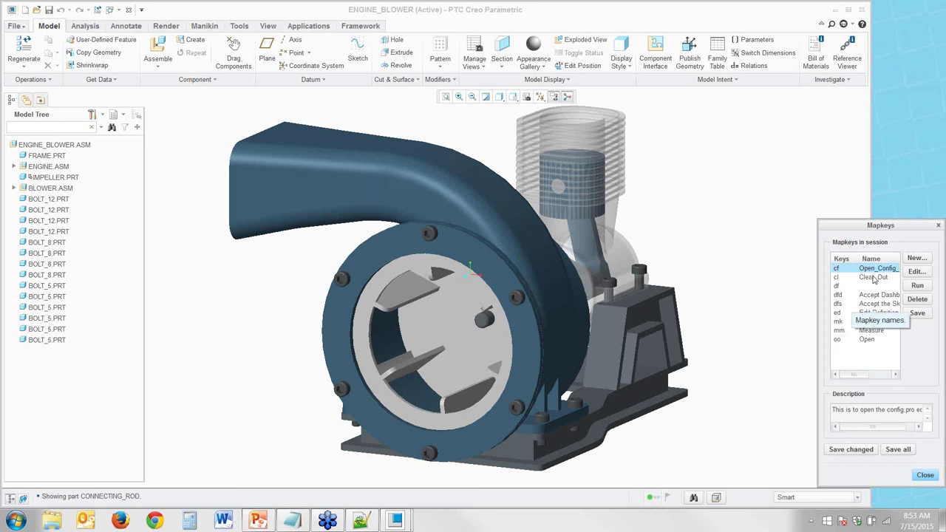
pyautogui.click(858, 450)
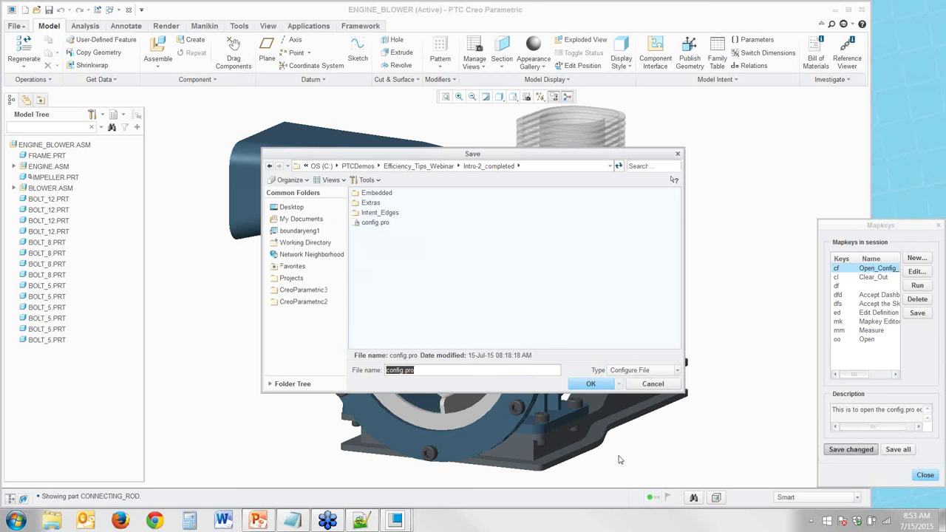
pyautogui.click(590, 384)
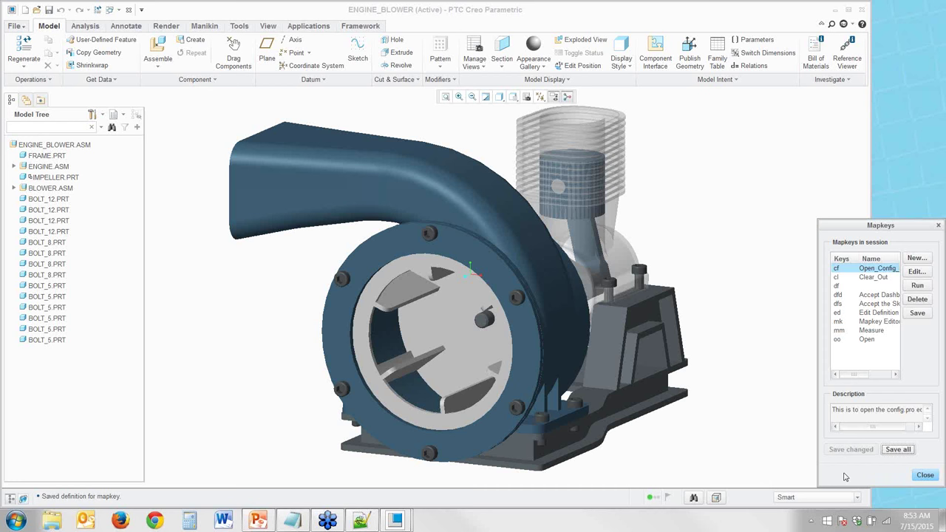
pyautogui.click(921, 477)
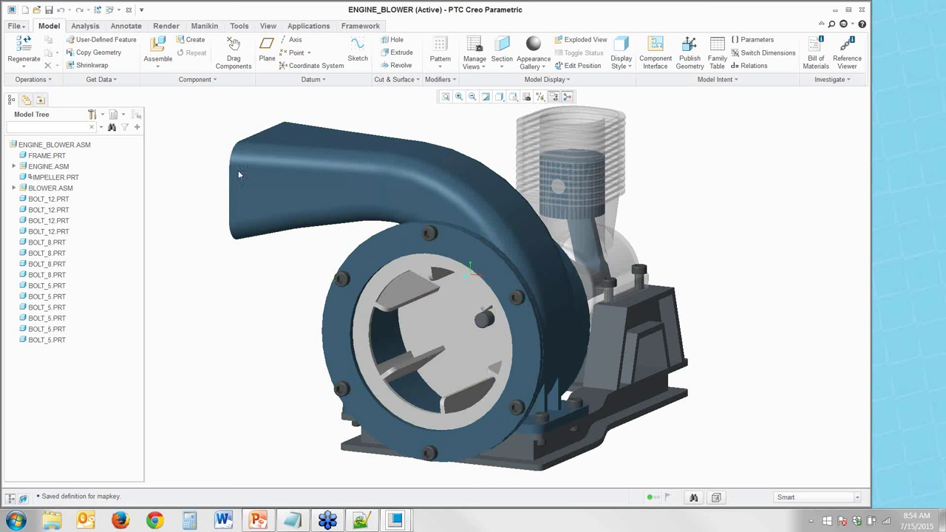
# Enter the Simulate application and create a new simulation model for the engine blower assembly
pyautogui.click(305, 26)
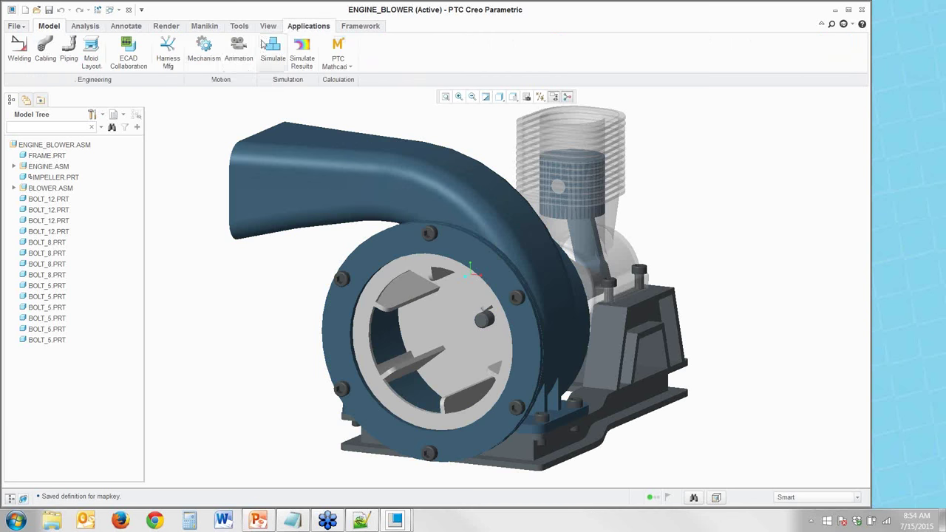
pyautogui.click(273, 51)
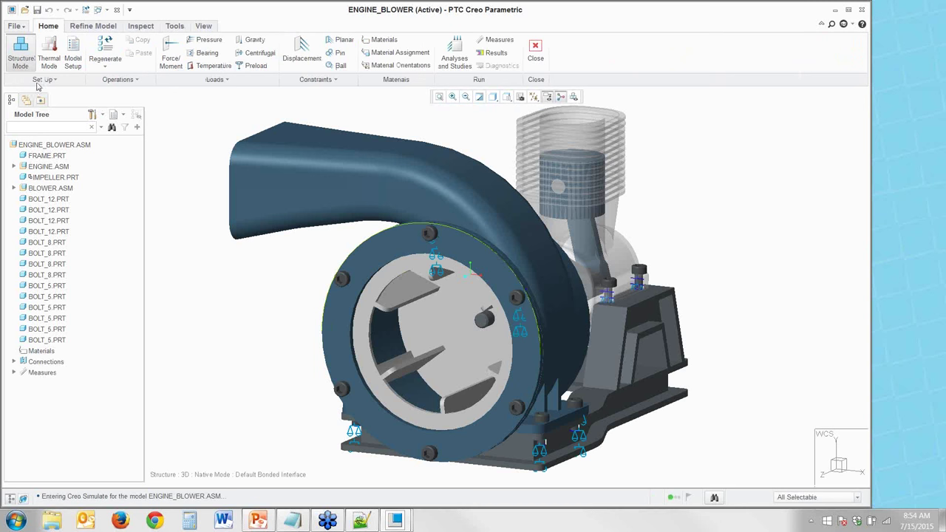
pyautogui.click(42, 79)
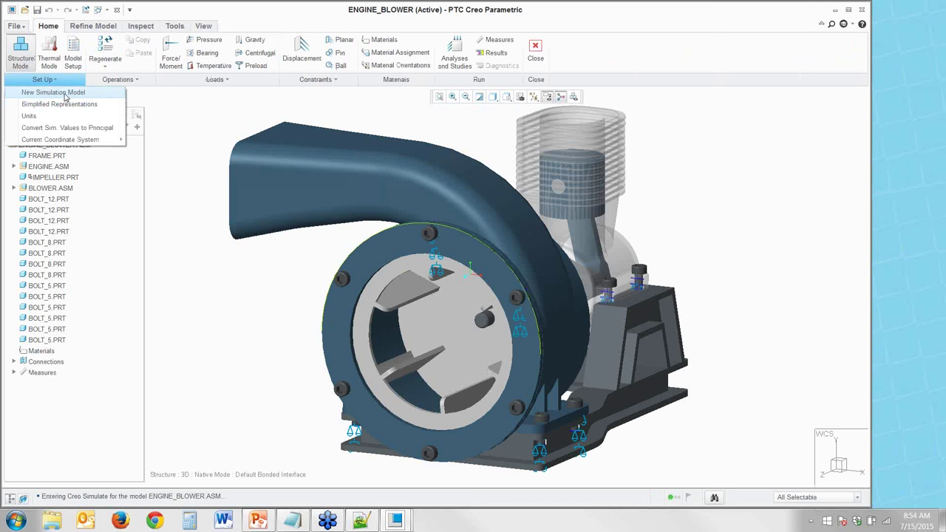
pyautogui.click(65, 96)
pyautogui.click(562, 281)
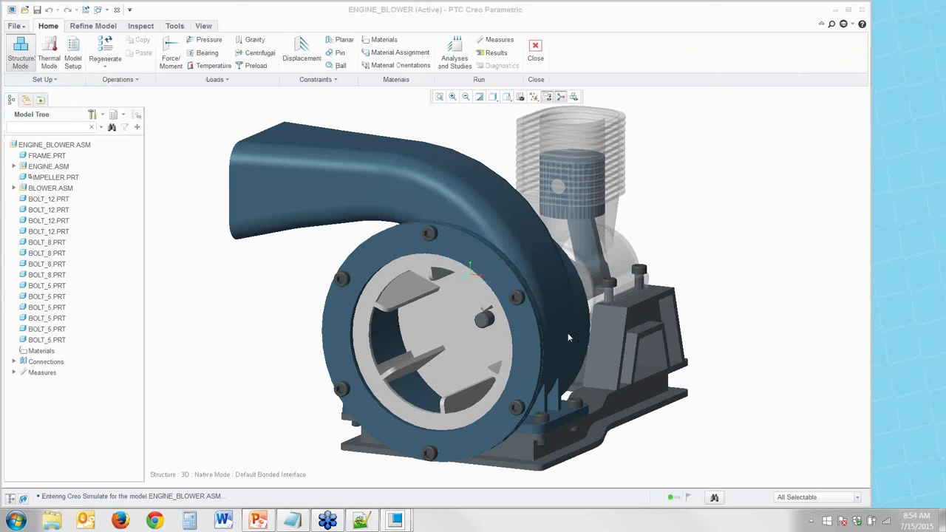
# Start a new surface-to-surface interface of type Contact and set its friction to Infinite
pyautogui.moveTo(330, 450)
pyautogui.mouseDown(button='middle')
pyautogui.moveTo(308, 435)
pyautogui.moveTo(296, 452)
pyautogui.mouseUp(button='middle')
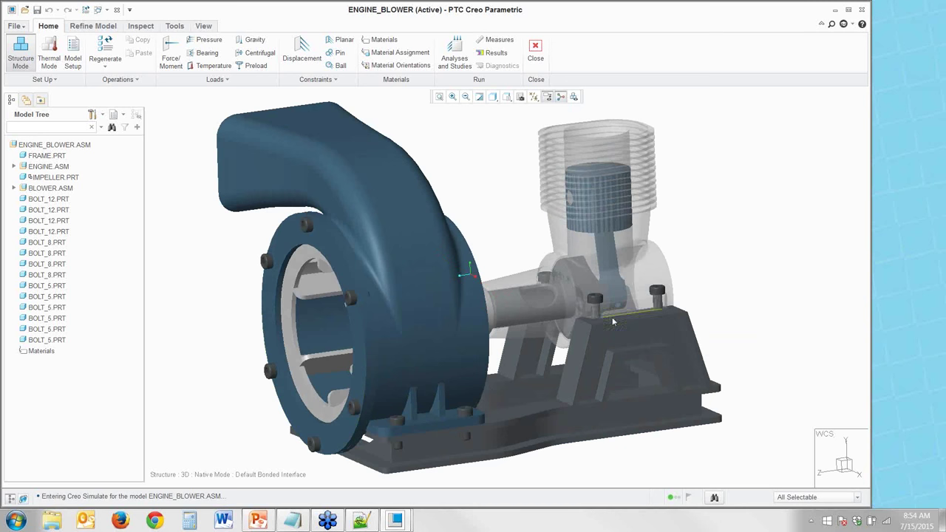
pyautogui.scroll(-2, 687, 301)
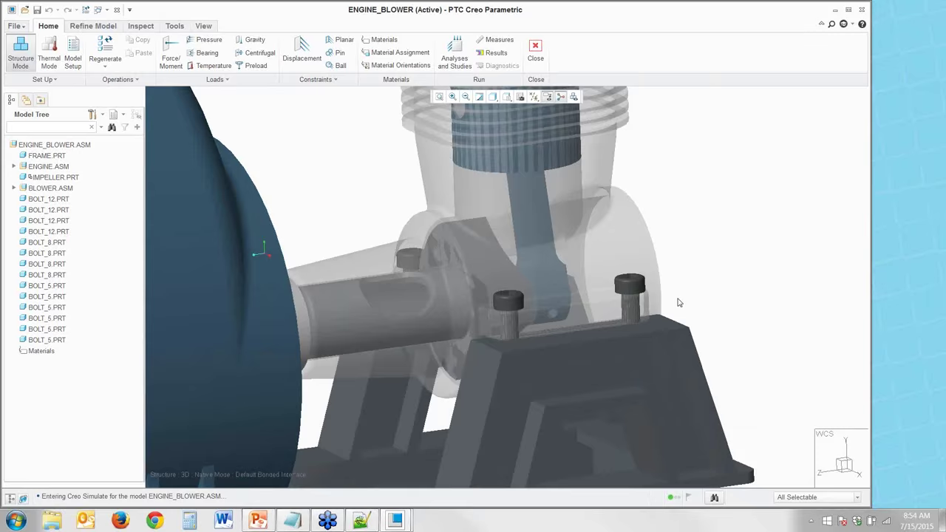
pyautogui.click(101, 27)
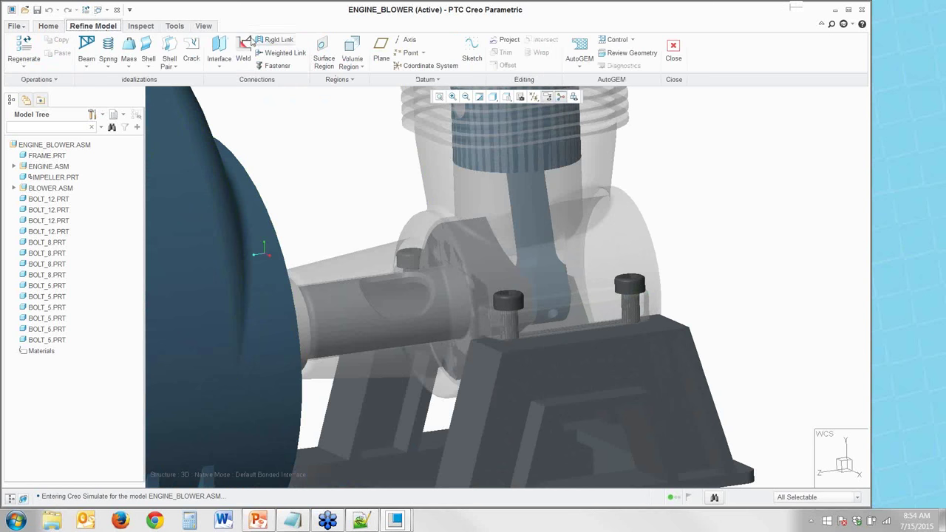
pyautogui.click(218, 53)
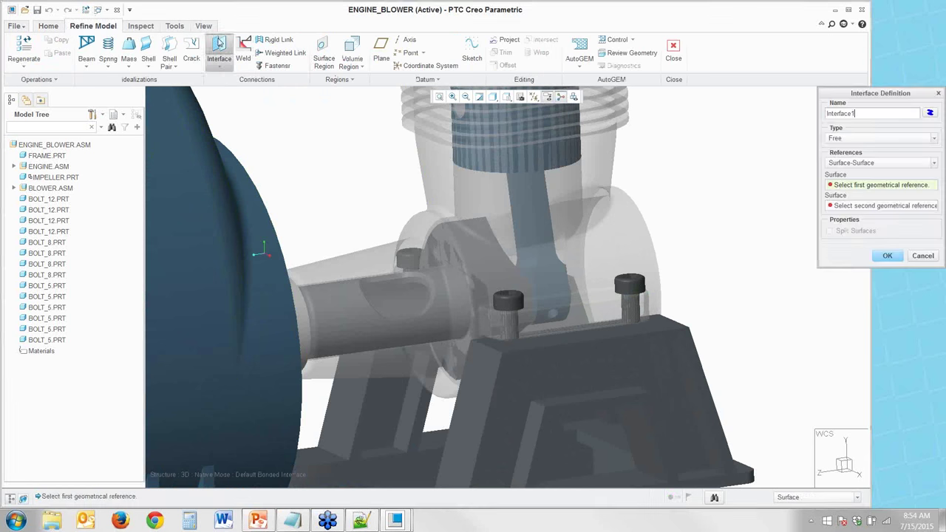
pyautogui.click(840, 138)
pyautogui.click(840, 165)
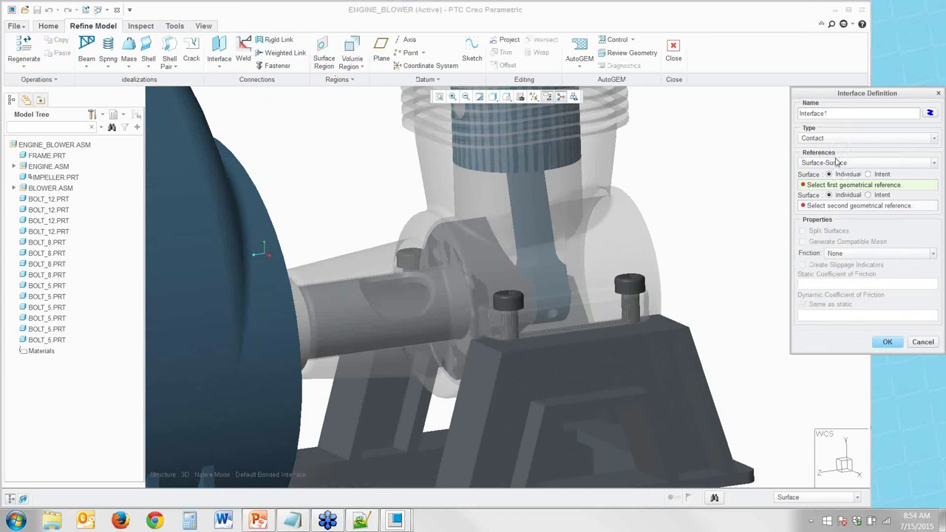
pyautogui.click(850, 254)
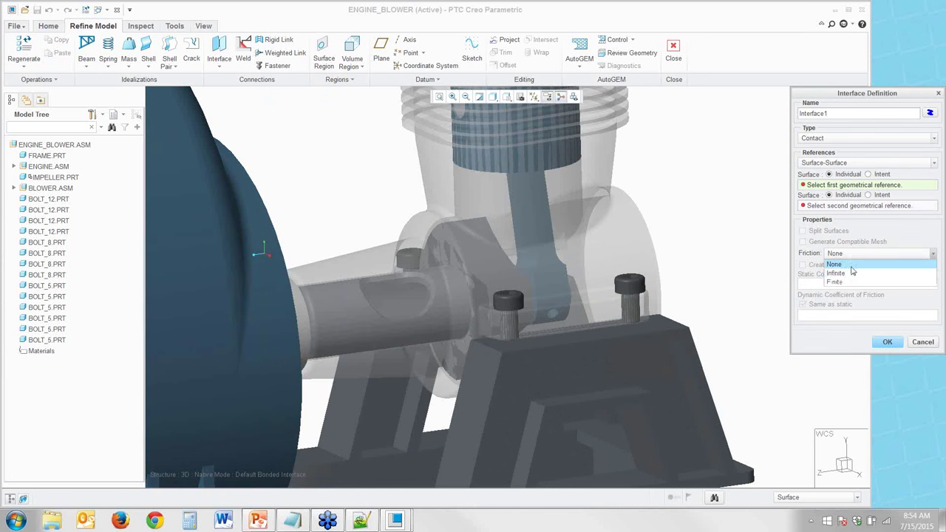
pyautogui.click(850, 271)
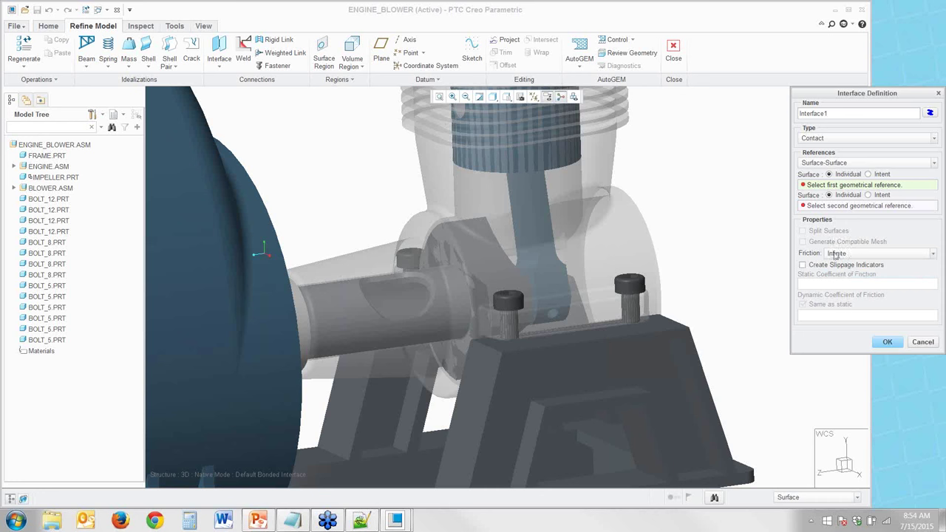
# Create the contact between the ENGINE_BLOCK hole surface and the shank of the BOLT_12 nearest the blower
pyautogui.rightClick(508, 330)
pyautogui.click(507, 330)
pyautogui.rightClick(511, 332)
pyautogui.click(512, 334)
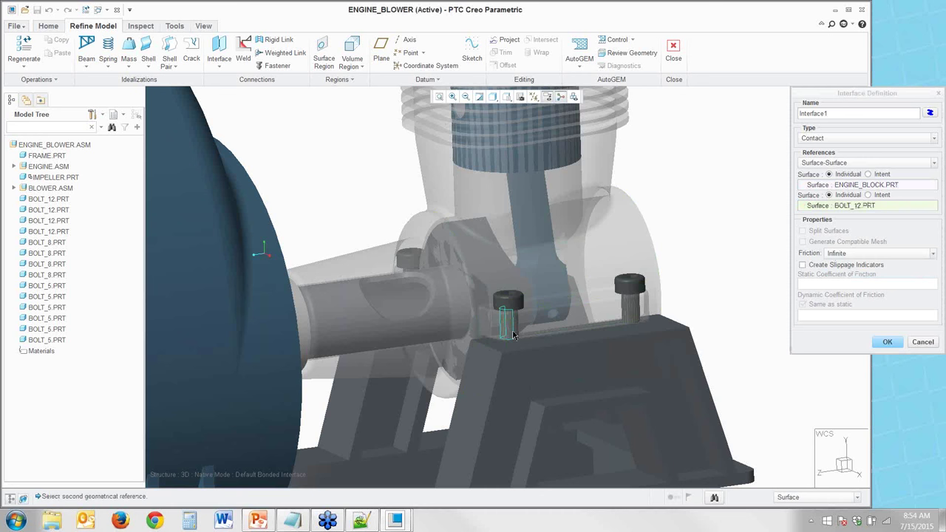
pyautogui.click(888, 342)
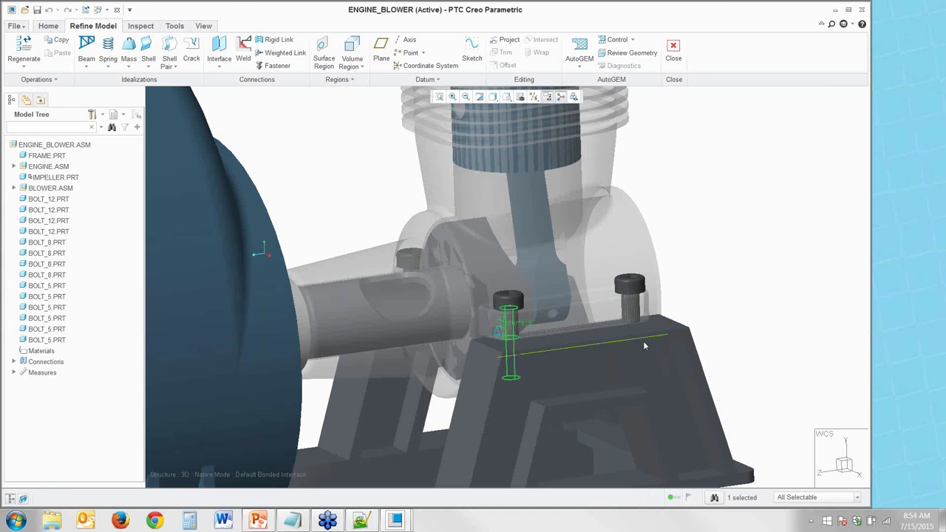
pyautogui.click(730, 297)
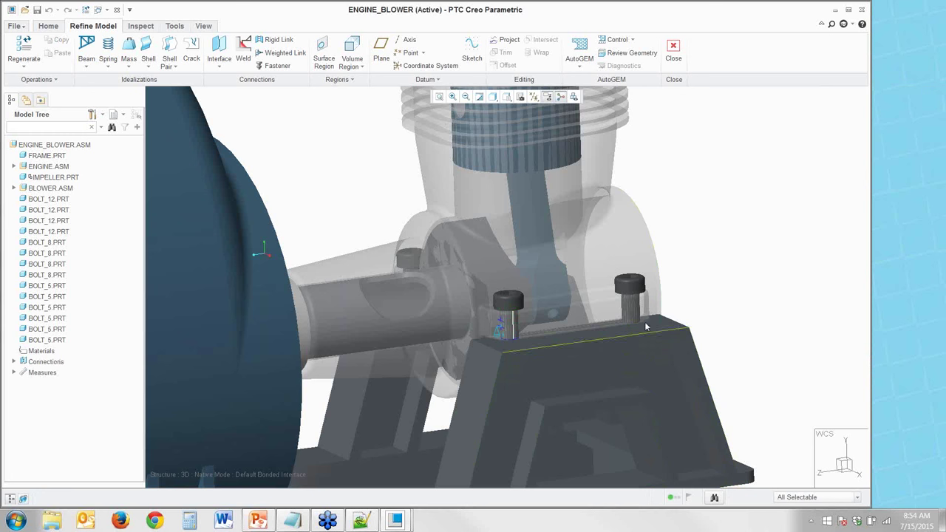
# Create a second Contact interface with infinite friction between the engine block and the BOLT_12 farther from the blower
pyautogui.click(219, 48)
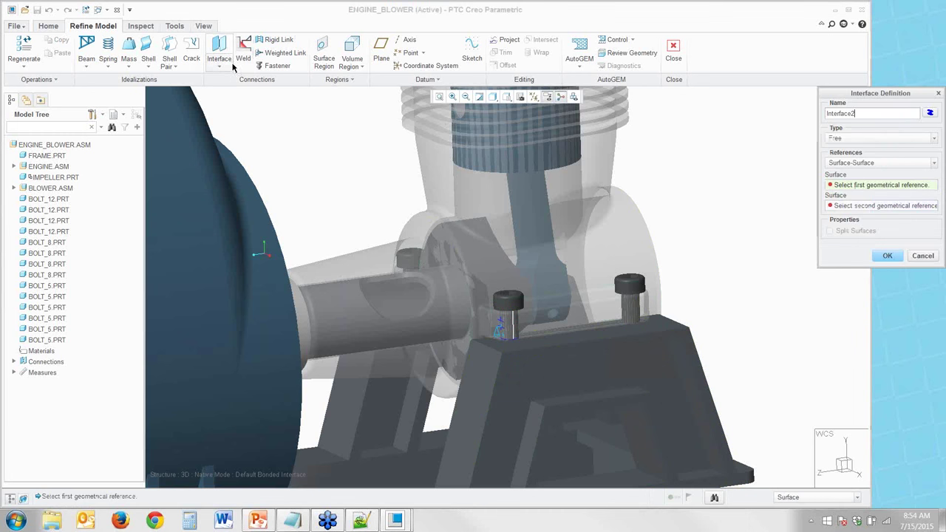
pyautogui.click(857, 143)
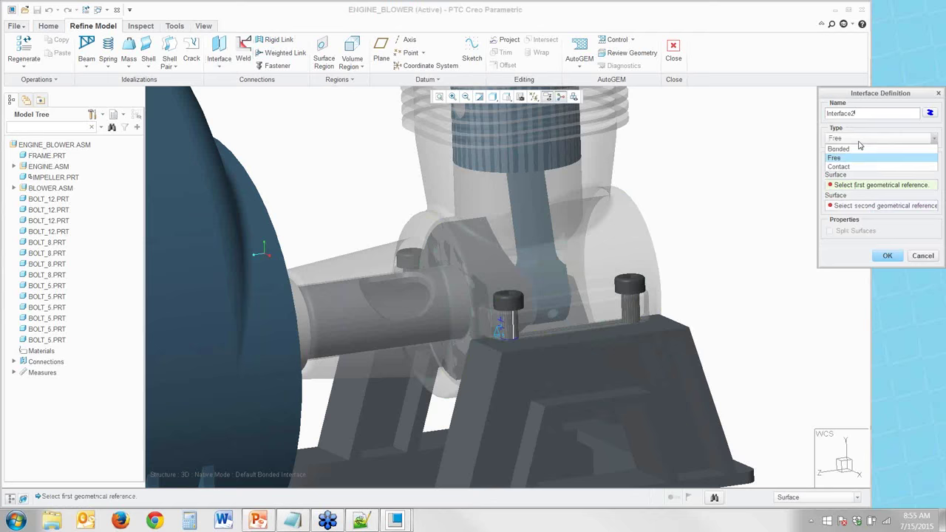
pyautogui.click(860, 167)
pyautogui.click(845, 255)
pyautogui.click(847, 275)
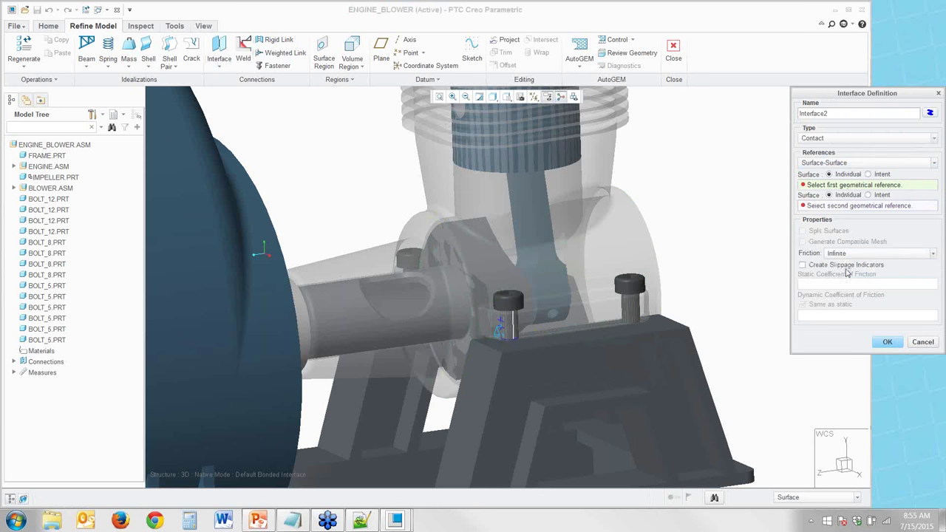
pyautogui.click(630, 312)
pyautogui.click(630, 316)
pyautogui.click(891, 341)
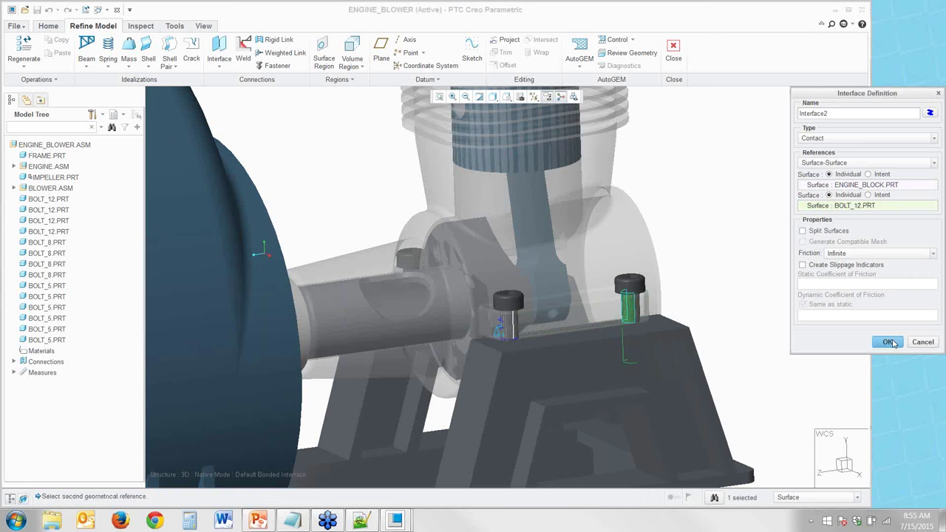
# Delete all interfaces from the model's connections, including the simulation measures that reference them
pyautogui.moveTo(713, 355); pyautogui.dragTo(652, 340, button='middle')
pyautogui.hotkey('ctrl', 'd')
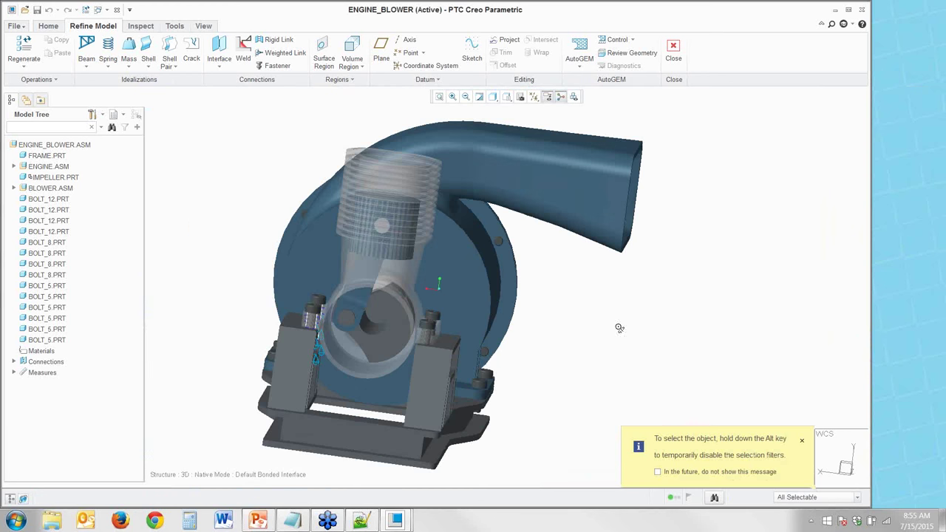
pyautogui.moveTo(603, 327); pyautogui.dragTo(573, 395, button='middle')
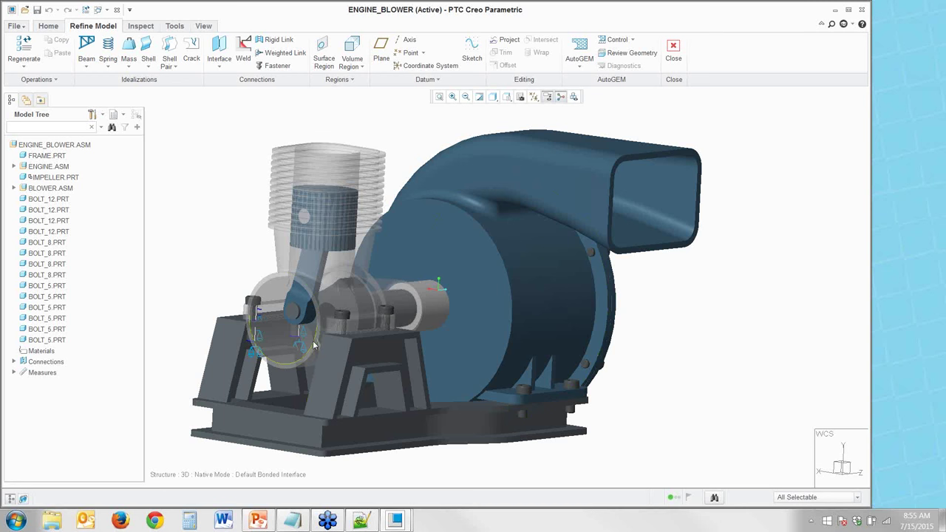
pyautogui.moveTo(312, 356); pyautogui.dragTo(303, 390, button='middle')
pyautogui.click(13, 362)
pyautogui.rightClick(48, 373)
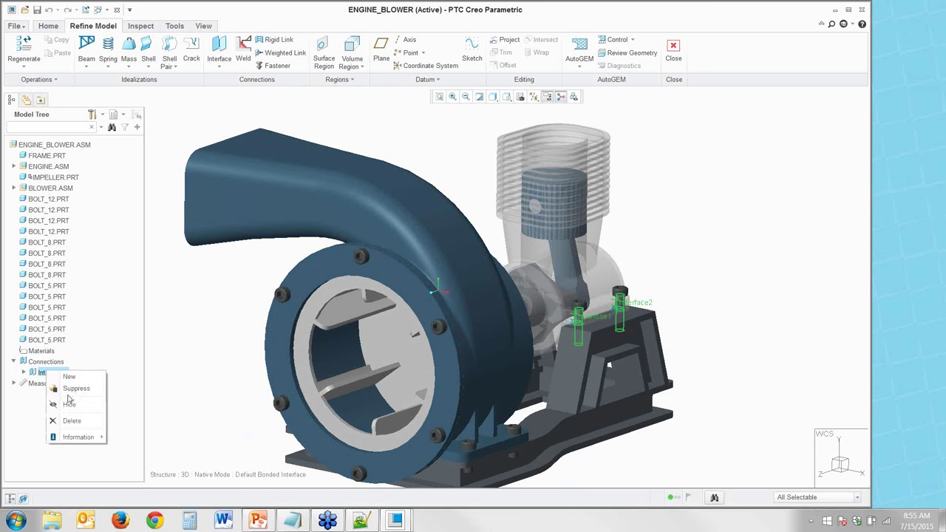
pyautogui.click(73, 421)
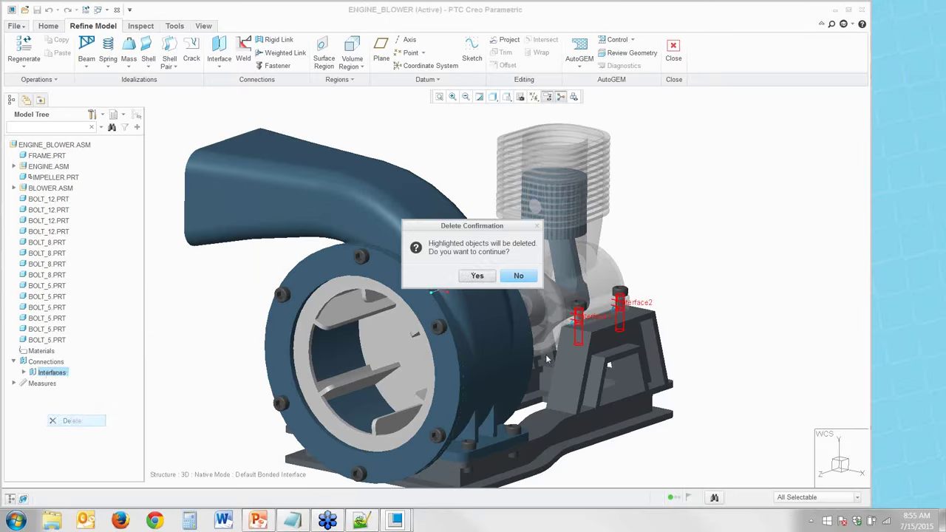
pyautogui.click(476, 278)
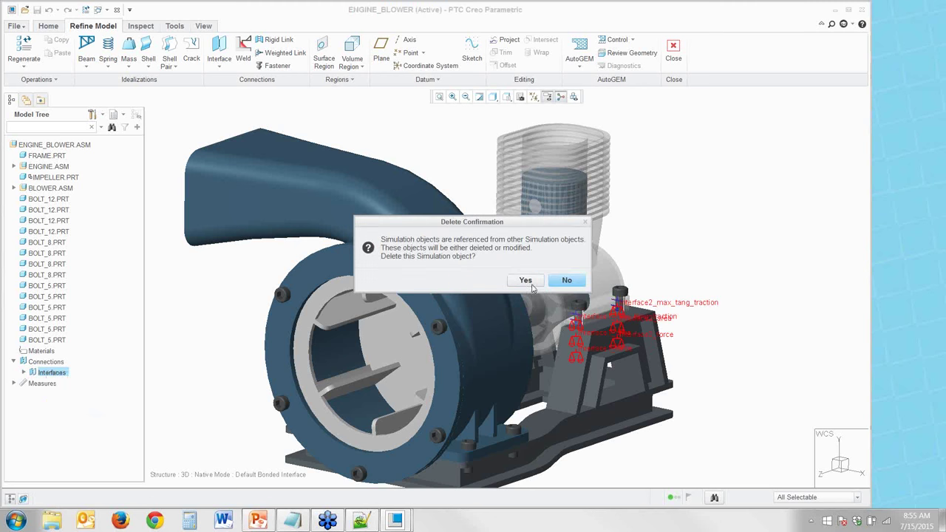
pyautogui.click(532, 285)
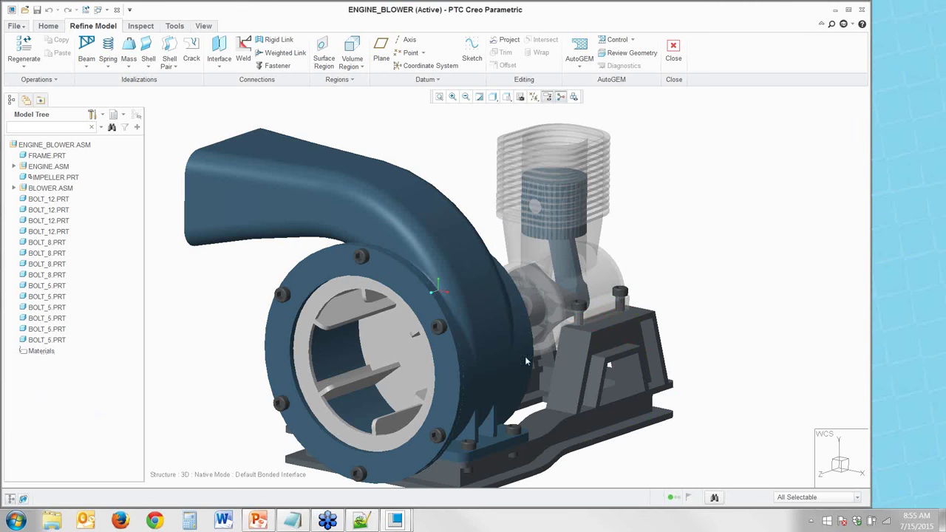
# Open the mapkeys settings with the mk mapkey, define a new mapkey qq named Create_Interface, and start recording it
pyautogui.keyDown('shift'); pyautogui.moveTo(640, 346); pyautogui.dragTo(612, 323, button='middle'); pyautogui.keyUp('shift')
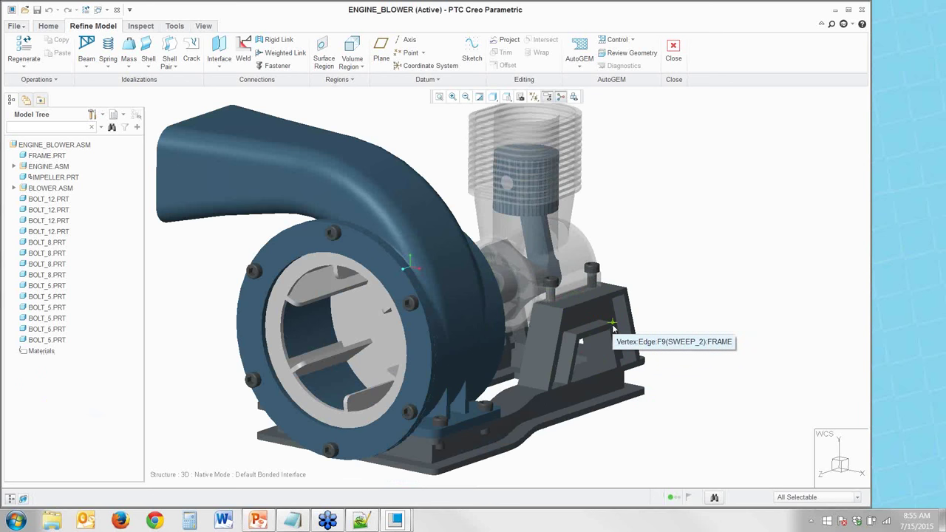
pyautogui.press('m')
pyautogui.press('k')
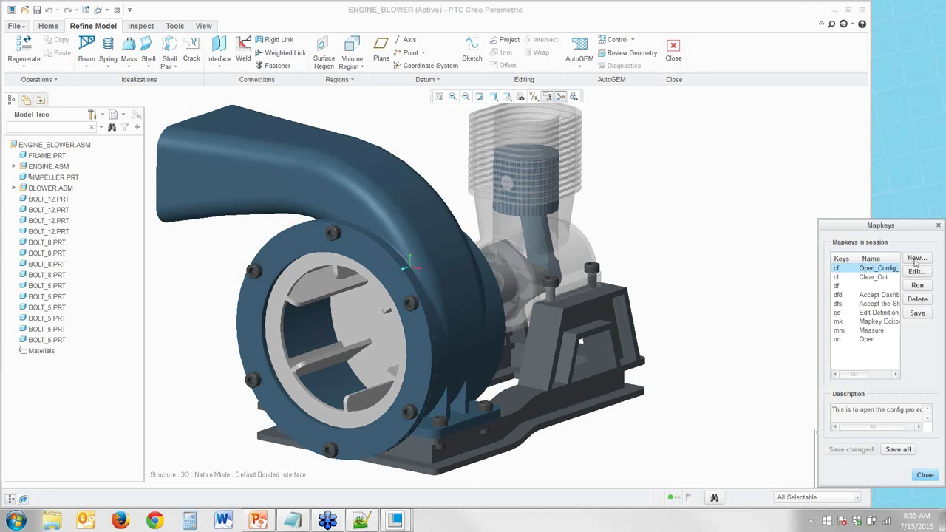
pyautogui.click(916, 260)
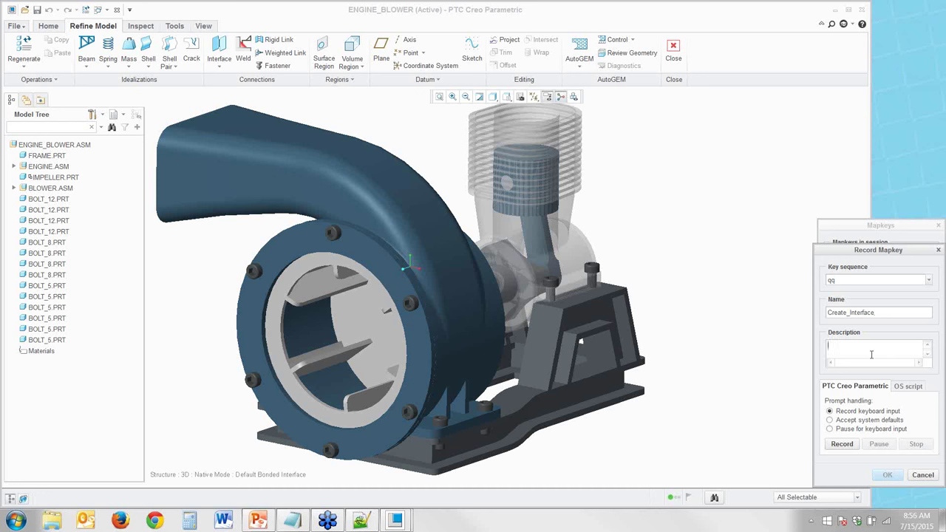
pyautogui.click(842, 445)
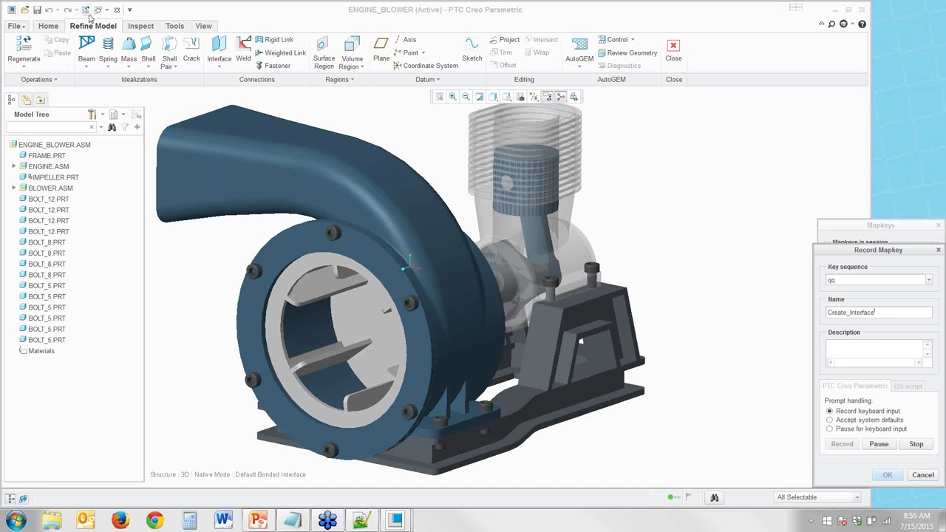
# Record creating a Contact interface with infinite friction between the engine block hole and the BOLT_12 shank nearest the blower
pyautogui.click(219, 50)
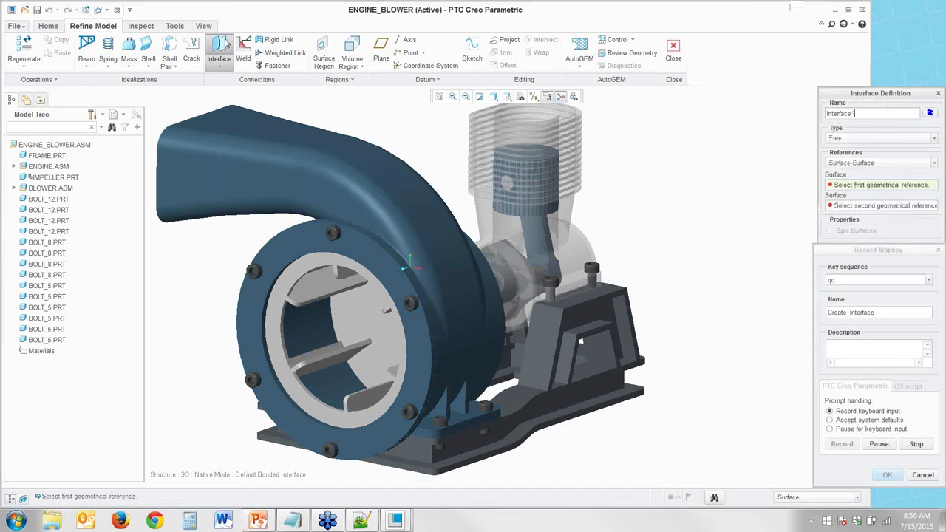
pyautogui.moveTo(835, 89); pyautogui.dragTo(740, 51)
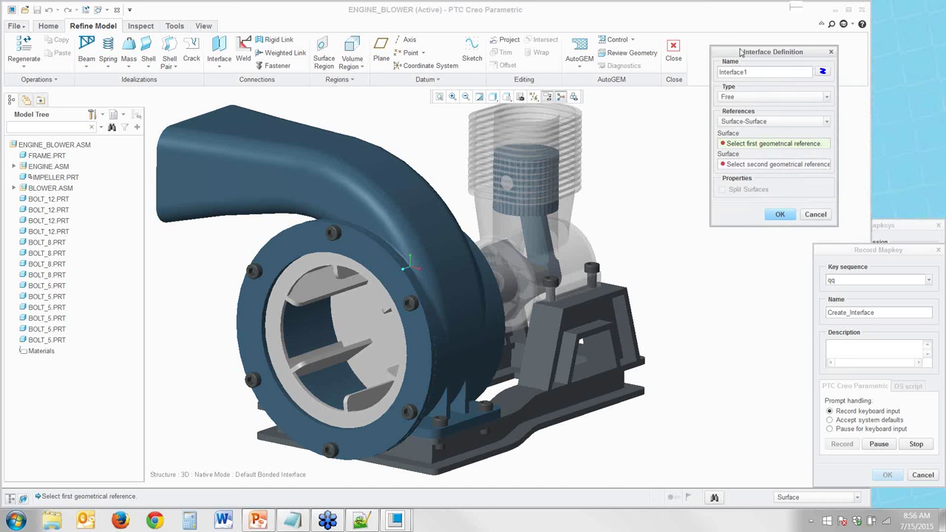
pyautogui.click(745, 98)
pyautogui.click(748, 126)
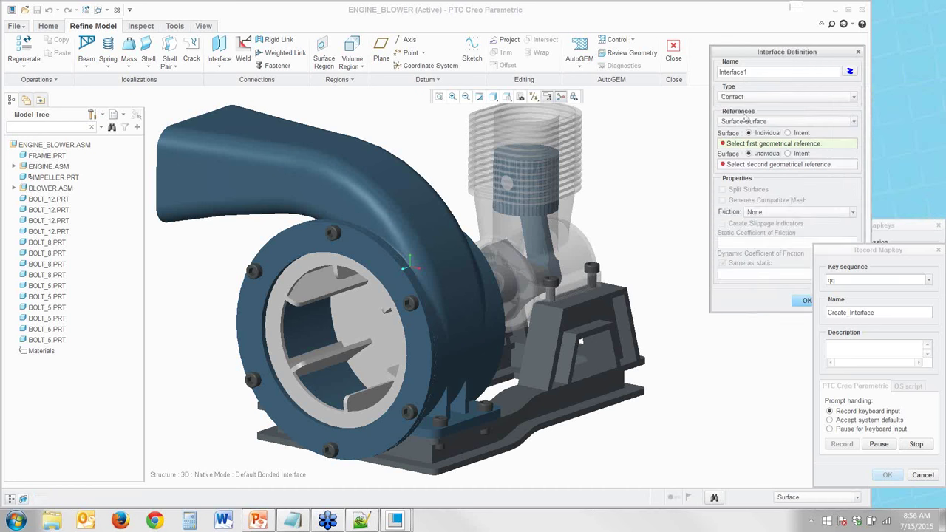
pyautogui.scroll(5, 563, 292)
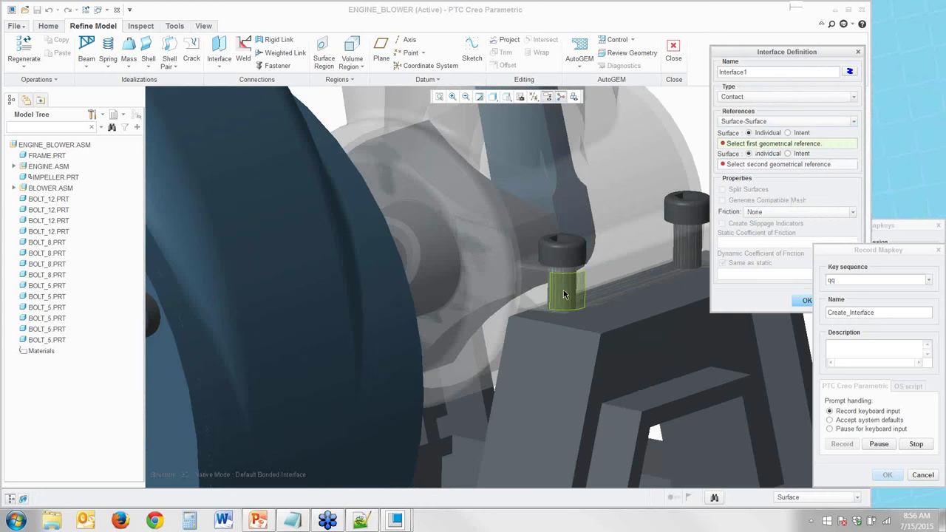
pyautogui.click(563, 293)
pyautogui.click(563, 287)
pyautogui.click(753, 212)
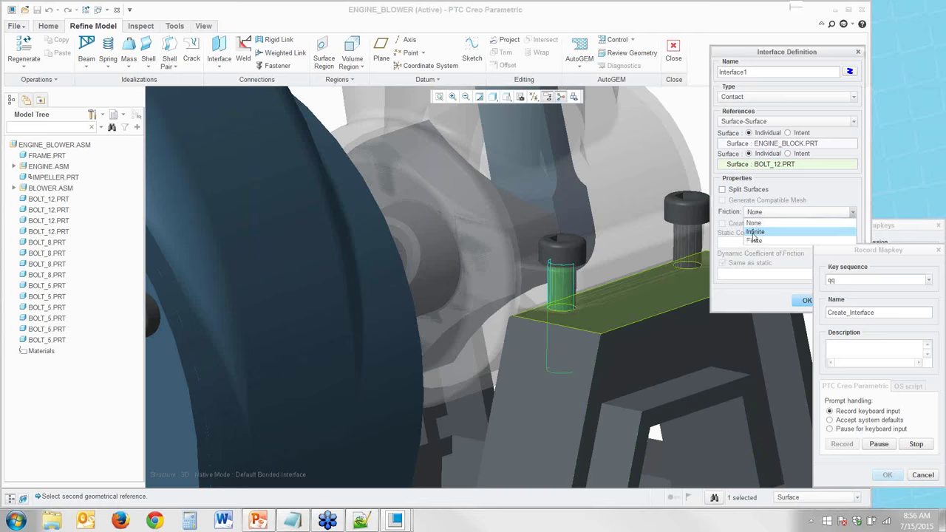
pyautogui.click(754, 231)
pyautogui.click(804, 300)
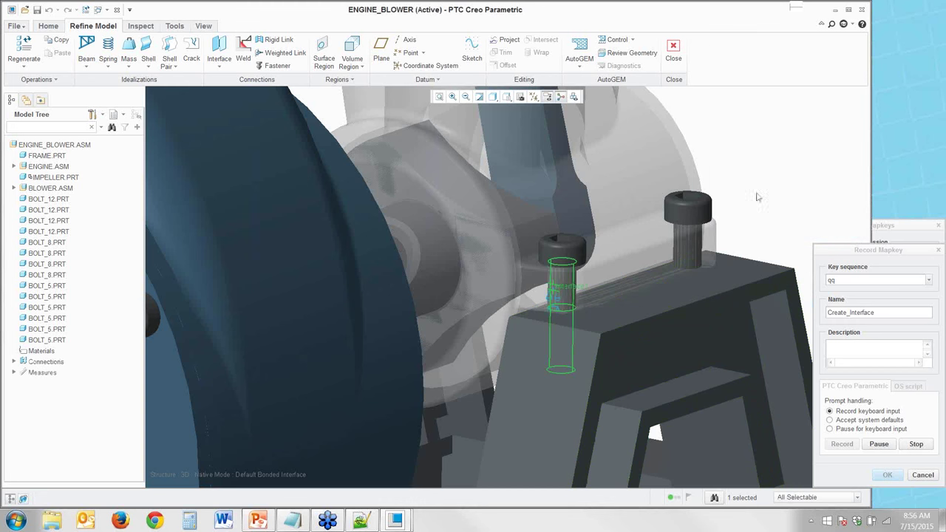
# Stop recording, accept the qq mapkey and close the mapkeys settings
pyautogui.click(915, 444)
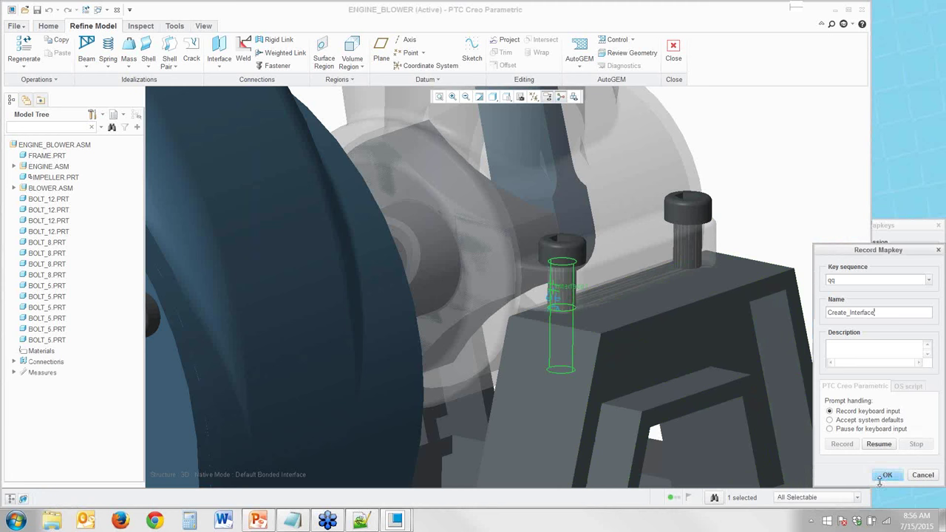
pyautogui.click(887, 476)
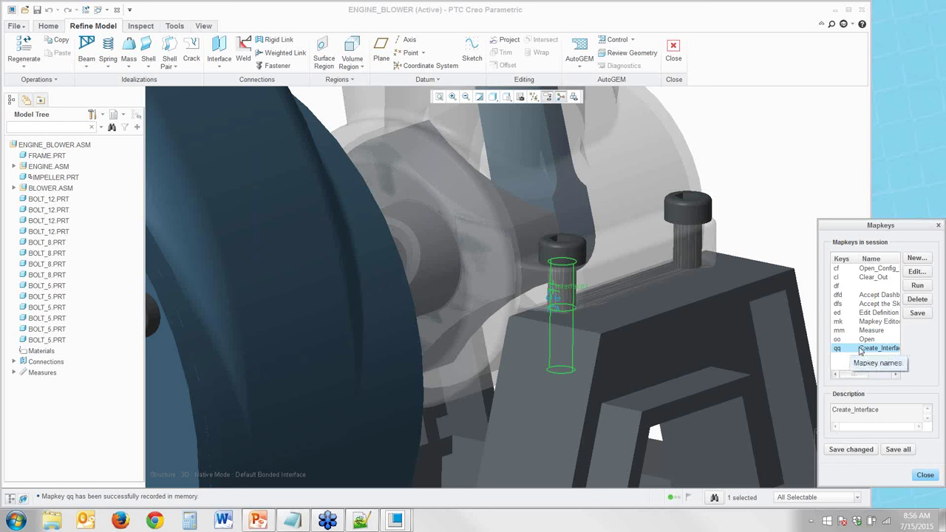
pyautogui.click(924, 475)
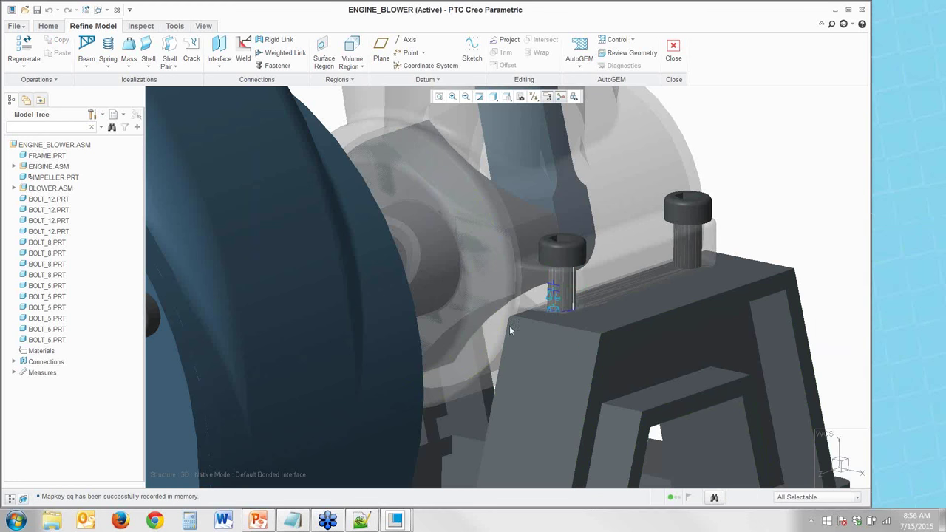
# Try the qq mapkey on the engine block hole and the BOLT_12 shank farther from the blower, cancelling the interface definition
pyautogui.press('q')
pyautogui.press('q')
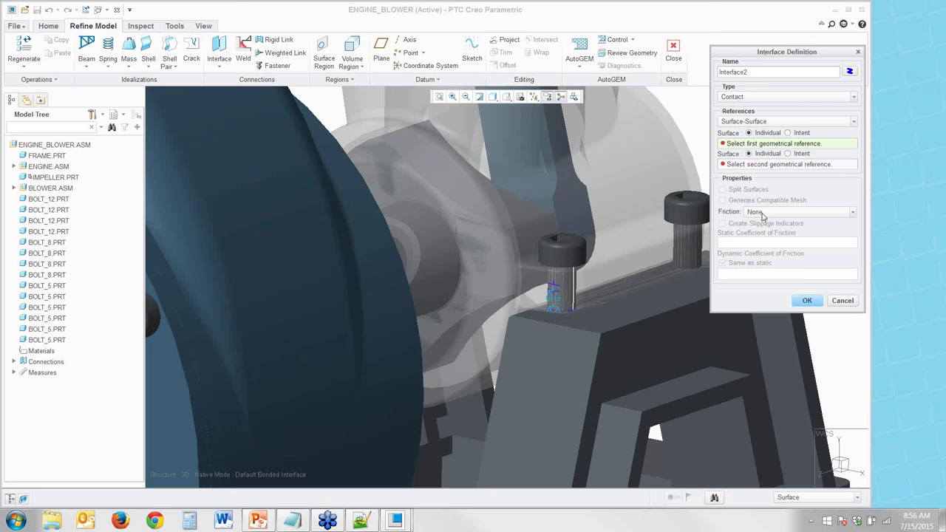
pyautogui.click(687, 252)
pyautogui.click(689, 255)
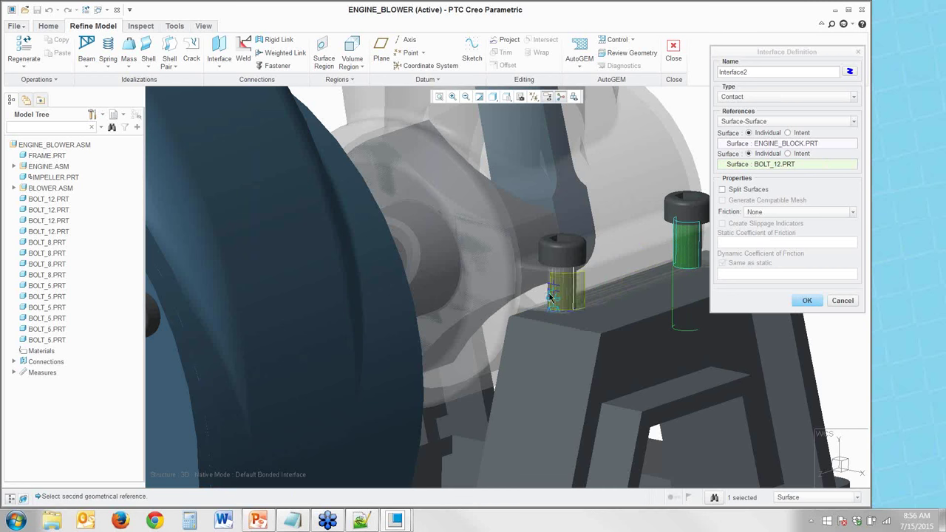
pyautogui.moveTo(643, 229); pyautogui.dragTo(652, 200, button='middle')
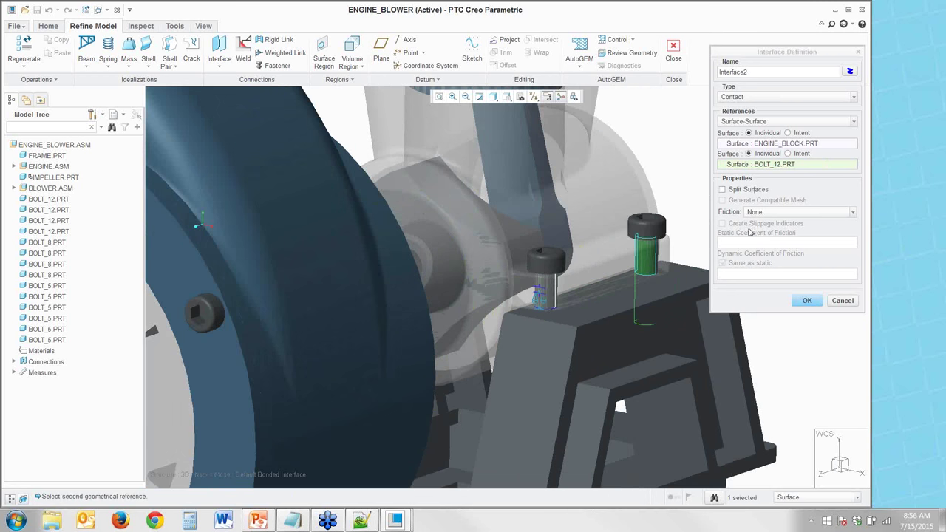
pyautogui.click(842, 301)
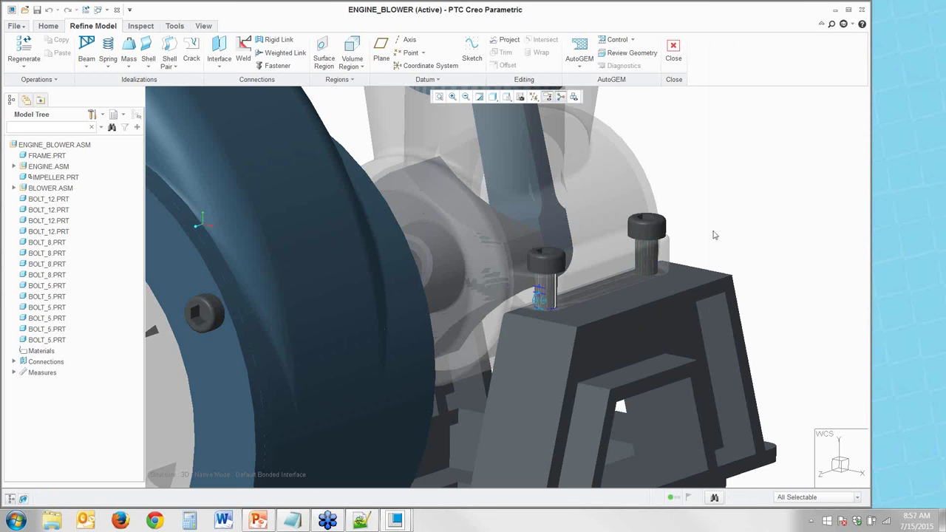
# Delete the contact interface on the BOLT_12 nearest the blower, including the simulation objects that reference it
pyautogui.click(555, 288)
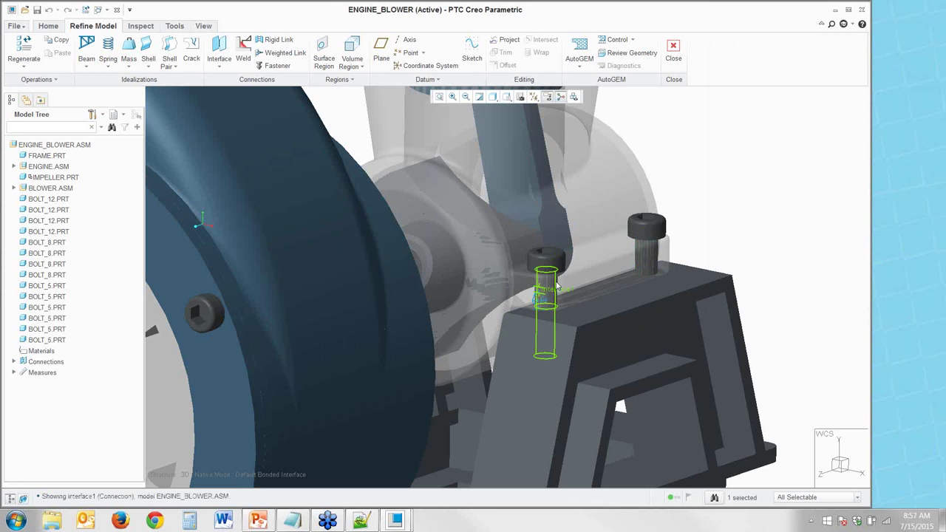
pyautogui.press('Delete')
pyautogui.click(479, 277)
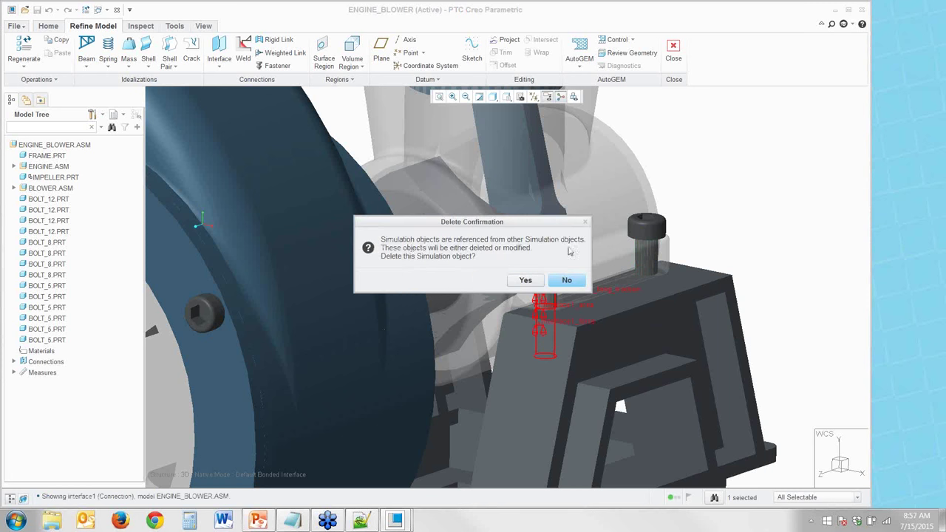
pyautogui.click(525, 280)
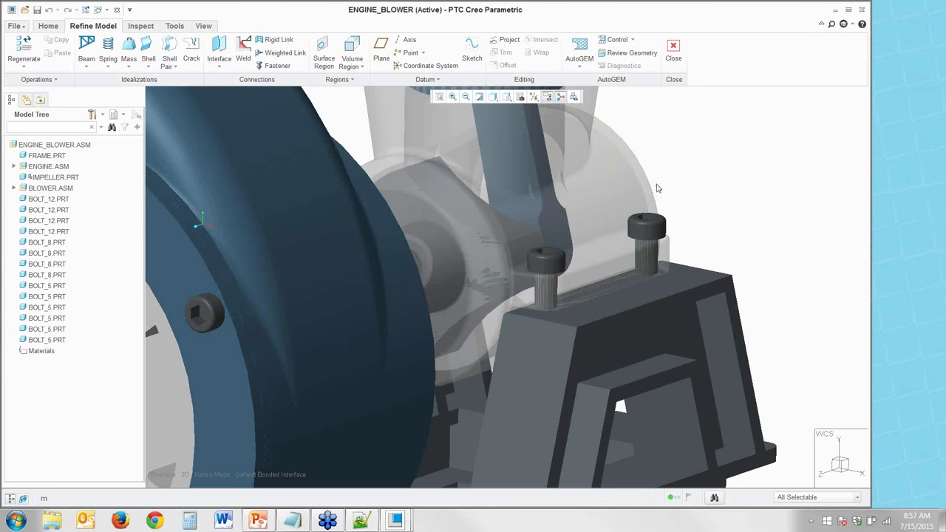
# Open the mapkeys settings with the mk mapkey, edit the qq Create_Interface mapkey, and start recording it again
pyautogui.press('m')
pyautogui.press('k')
pyautogui.click(865, 349)
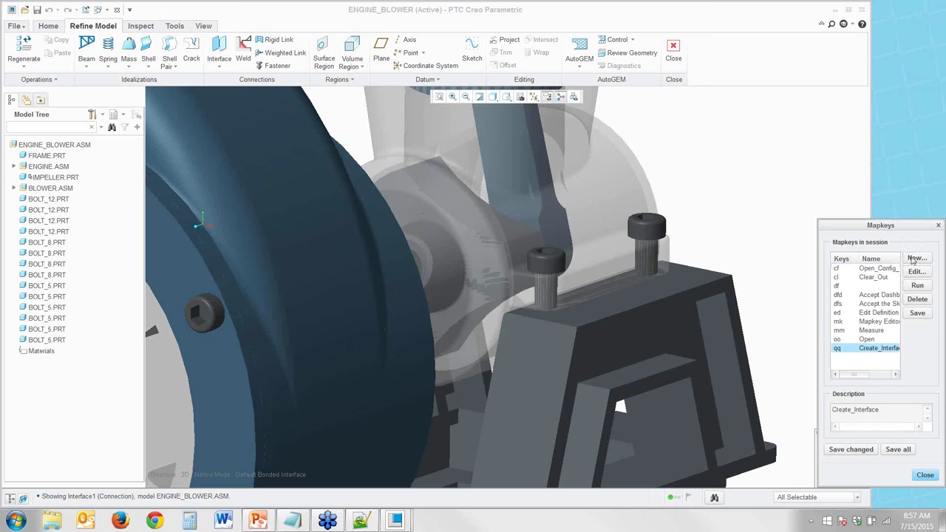
pyautogui.click(915, 272)
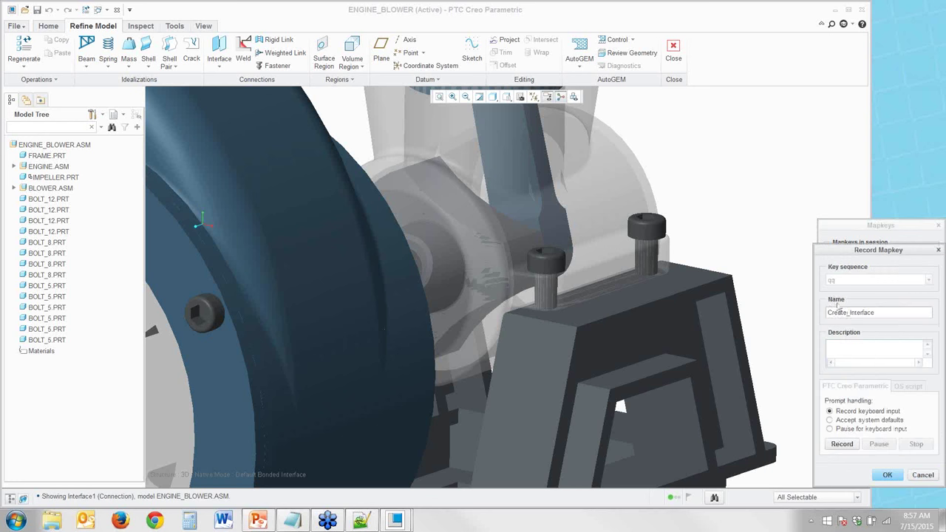
pyautogui.click(842, 445)
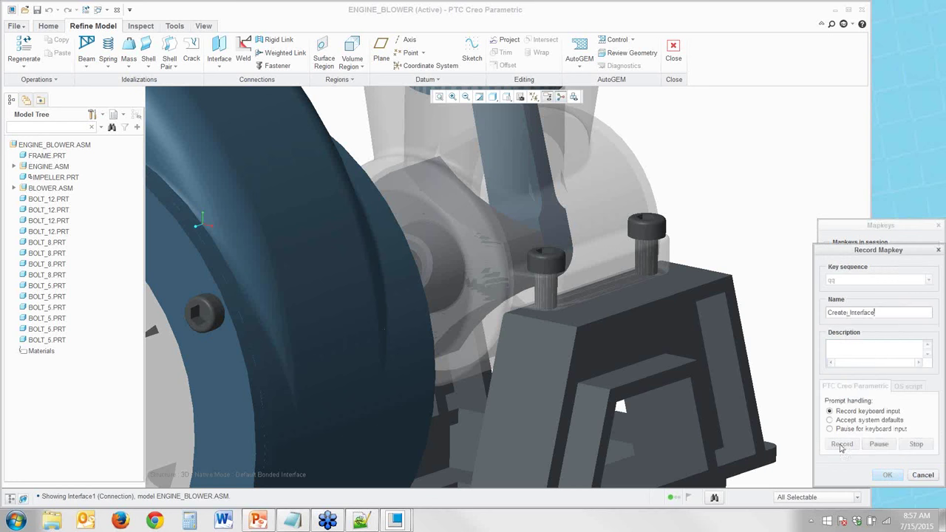
# Record a Contact interface with Infinite friction set before selecting the engine block hole and the nearest BOLT_12 shank, and accept the qq mapkey
pyautogui.click(218, 51)
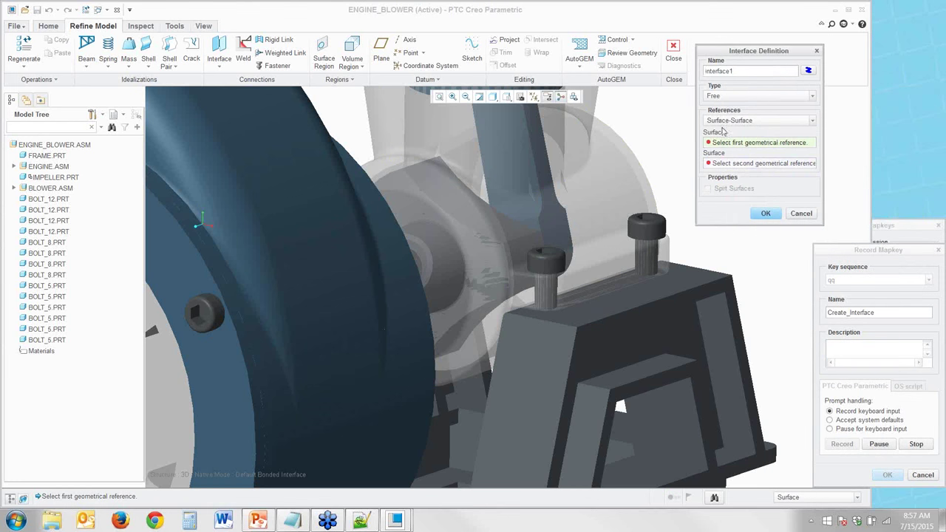
pyautogui.click(761, 96)
pyautogui.click(724, 130)
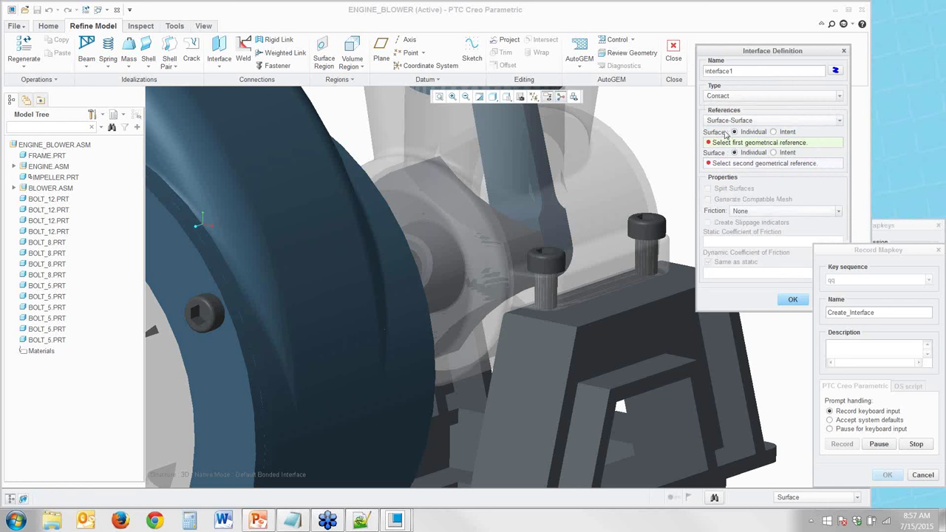
pyautogui.click(739, 211)
pyautogui.click(745, 235)
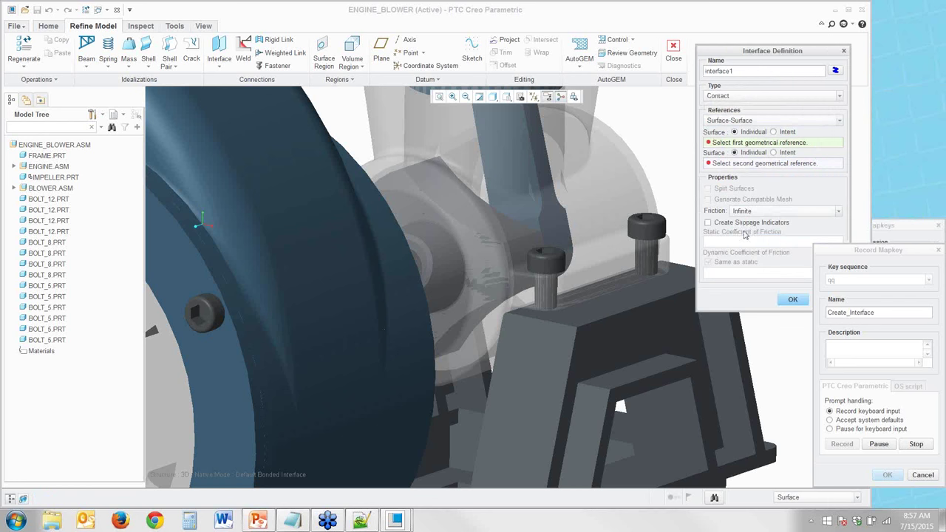
pyautogui.click(552, 299)
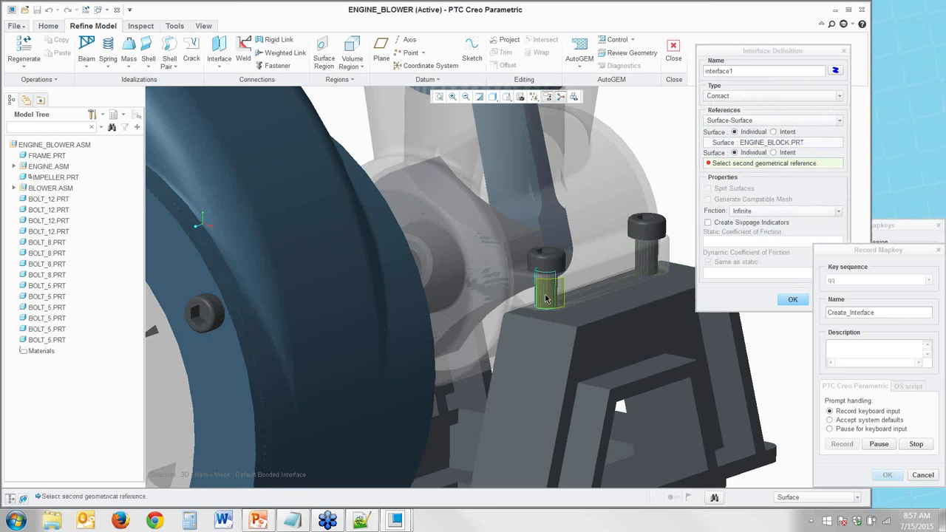
pyautogui.click(546, 299)
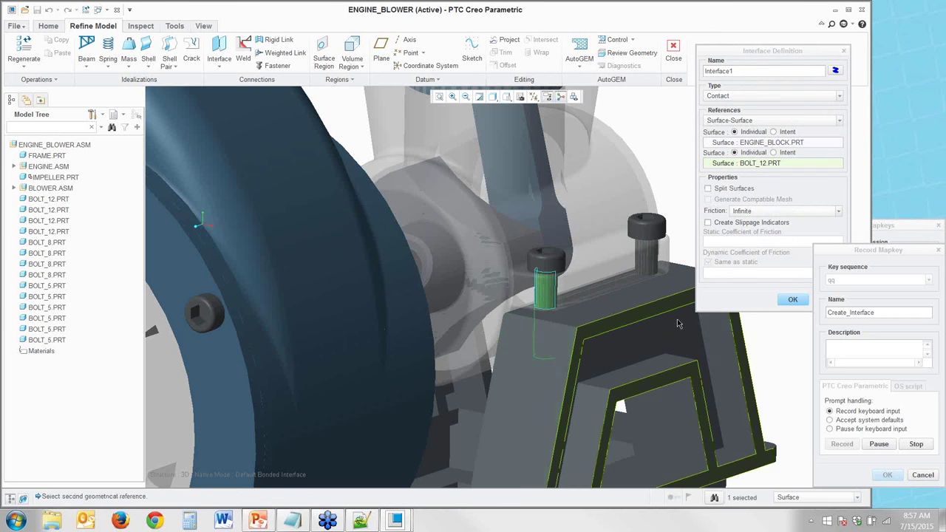
pyautogui.click(791, 300)
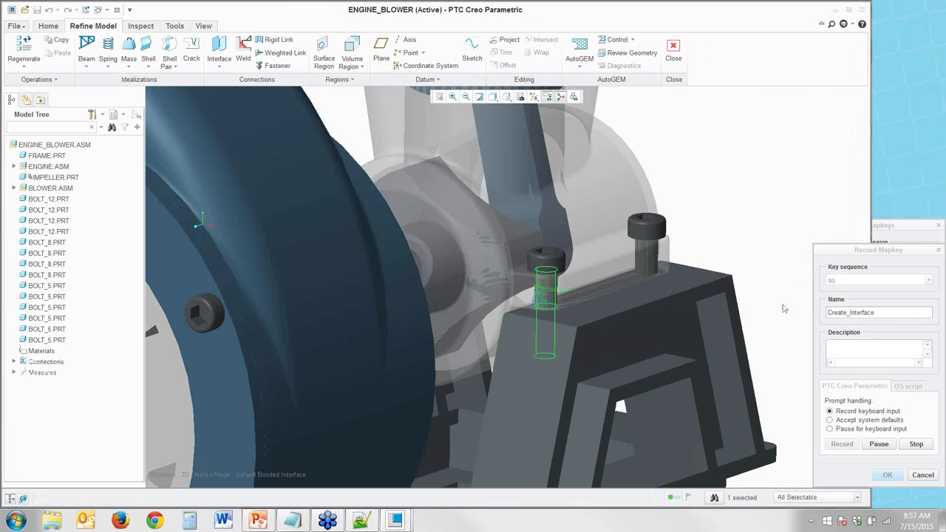
pyautogui.click(914, 445)
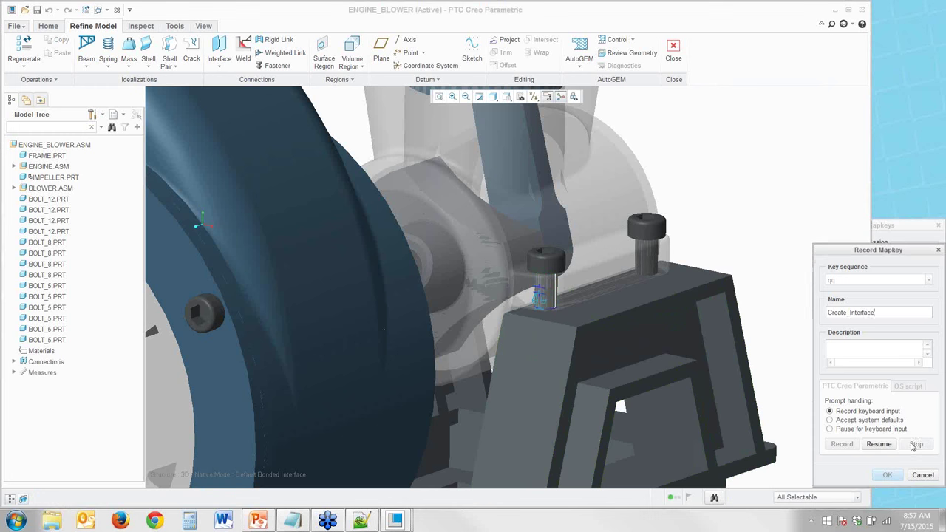
pyautogui.click(887, 474)
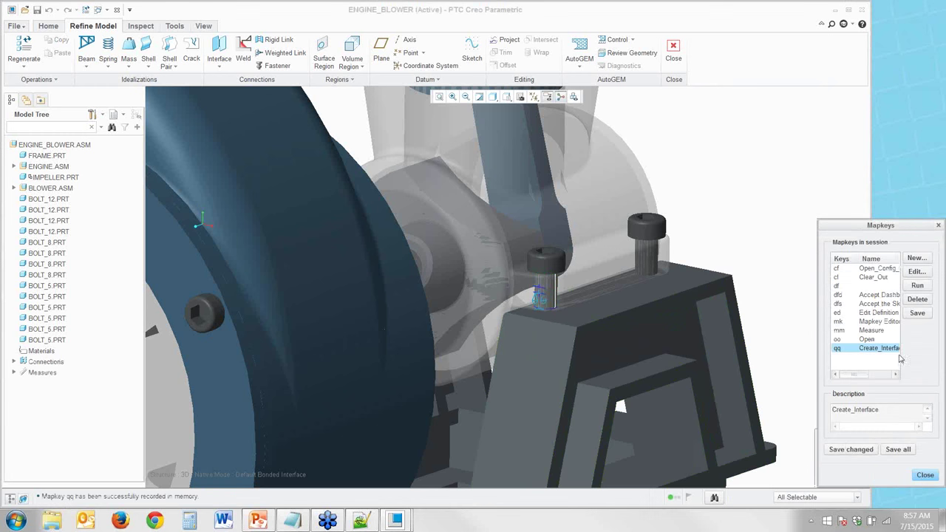
# Run the qq mapkey to create a contact interface on the BOLT_12 farther from the blower, and close the mapkeys settings
pyautogui.click(916, 286)
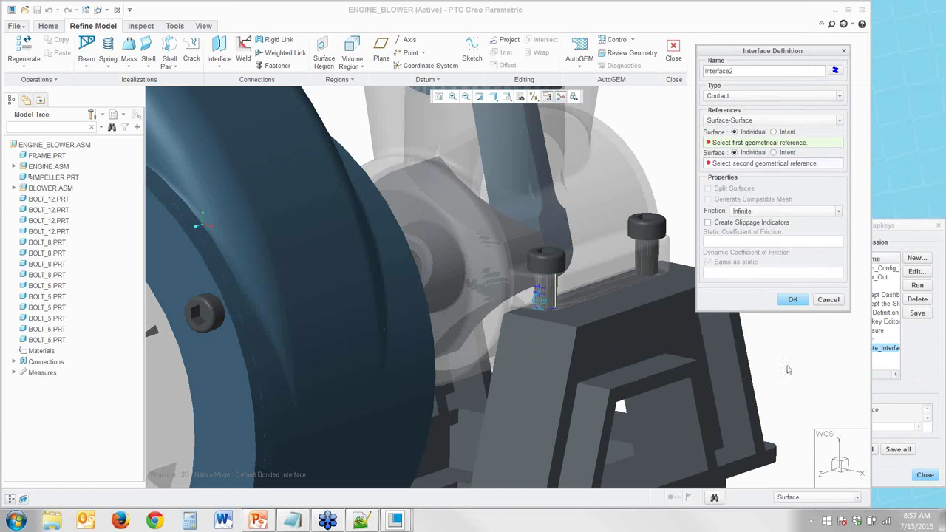
pyautogui.click(647, 264)
pyautogui.click(647, 269)
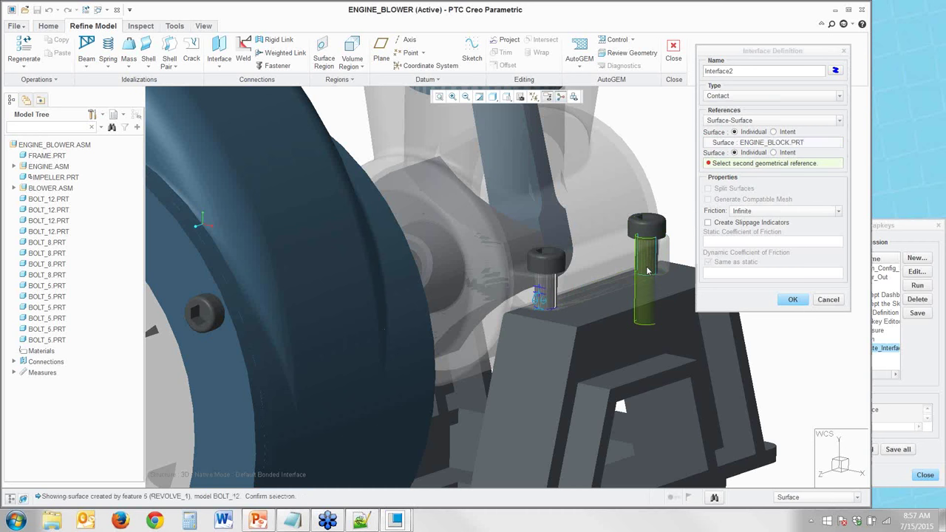
pyautogui.middleClick(646, 270)
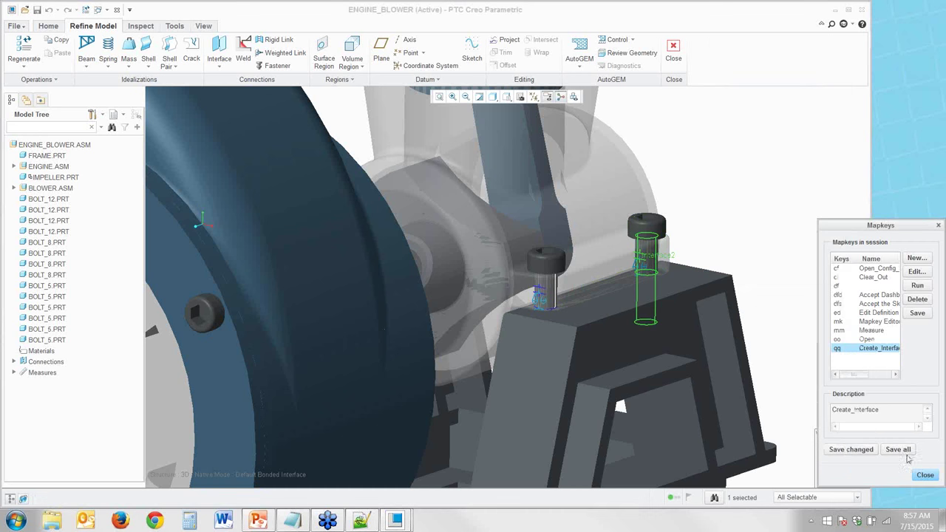
pyautogui.click(924, 476)
# With the qq mapkey, create a contact interface between the engine block and the BOLT_12 nearer the blower on the opposite support
pyautogui.click(759, 271)
pyautogui.moveTo(759, 270)
pyautogui.mouseDown(button='middle')
pyautogui.moveTo(735, 214)
pyautogui.moveTo(667, 194)
pyautogui.moveTo(583, 194)
pyautogui.moveTo(714, 228)
pyautogui.mouseUp(button='middle')
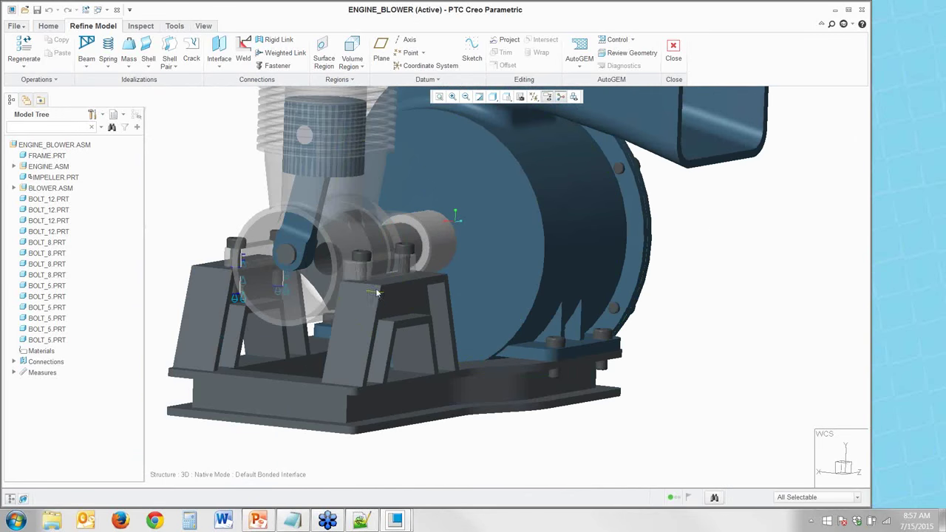
pyautogui.scroll(4, 358, 275)
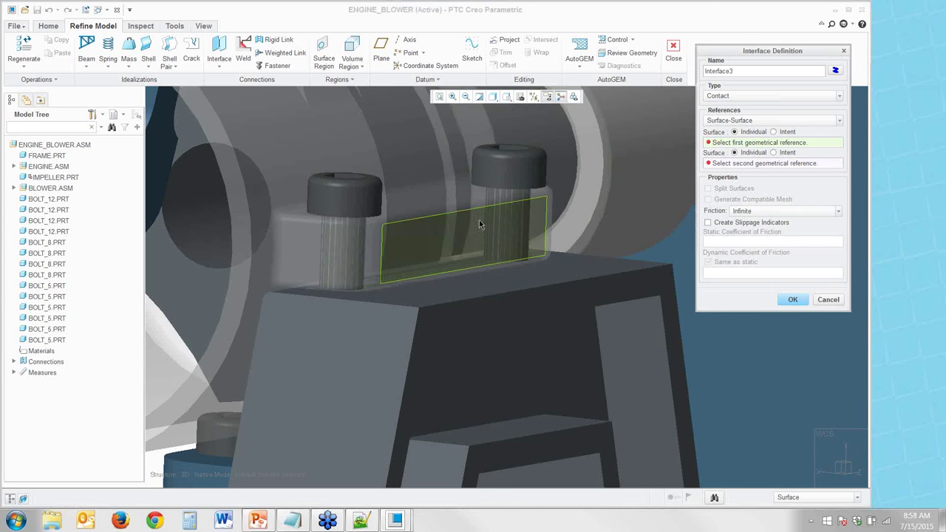
pyautogui.click(510, 231)
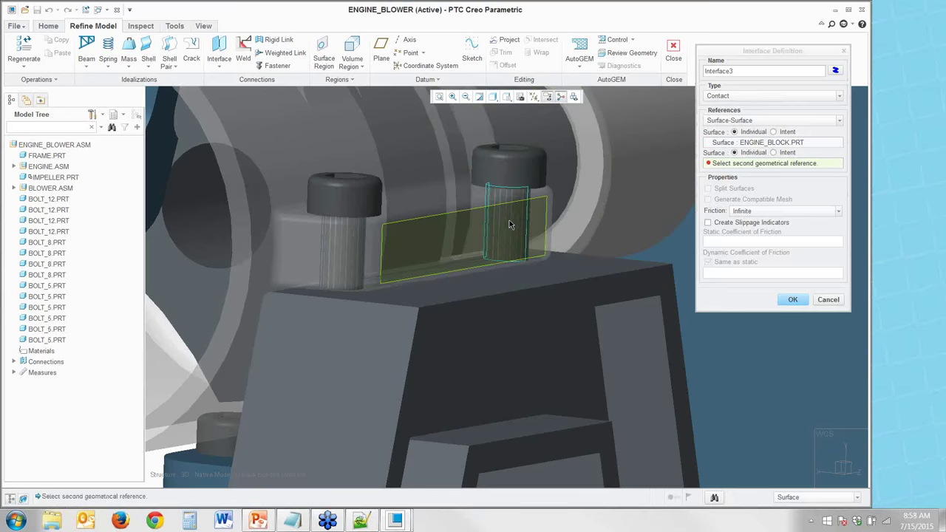
pyautogui.click(509, 217)
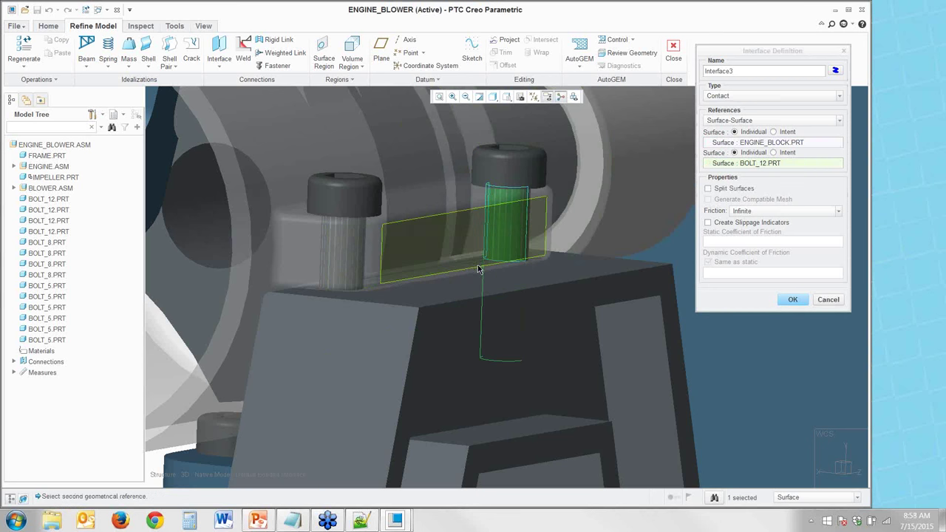
pyautogui.middleClick(477, 264)
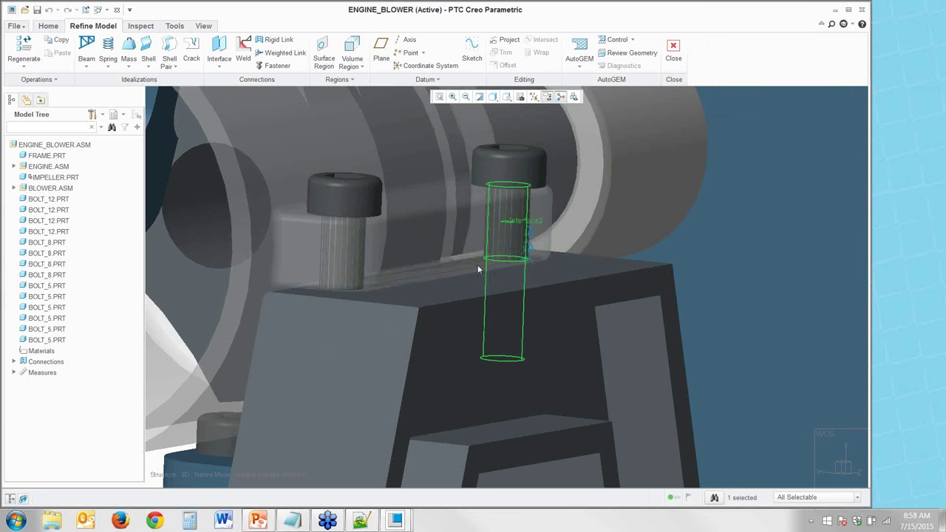
# With the qq mapkey, create a contact interface between the engine block and the opposite support's BOLT_12 farther from the blower
pyautogui.middleClick(350, 263)
pyautogui.rightClick(350, 262)
pyautogui.click(350, 265)
pyautogui.click(351, 264)
pyautogui.middleClick(350, 264)
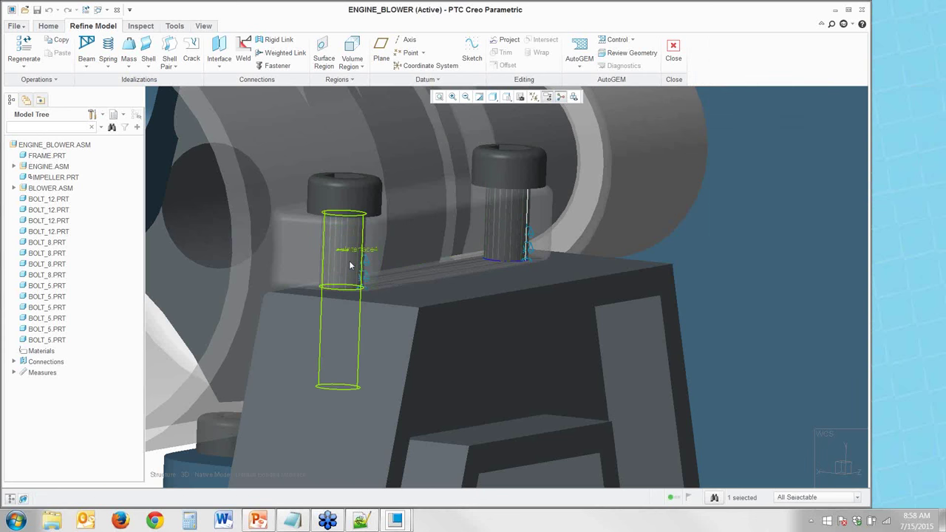
# With the qq mapkey, create a contact interface between the impeller housing hole and the flange's BOLT_8 nearer the engine
pyautogui.scroll(8, 379, 335)
pyautogui.scroll(-7, 415, 343)
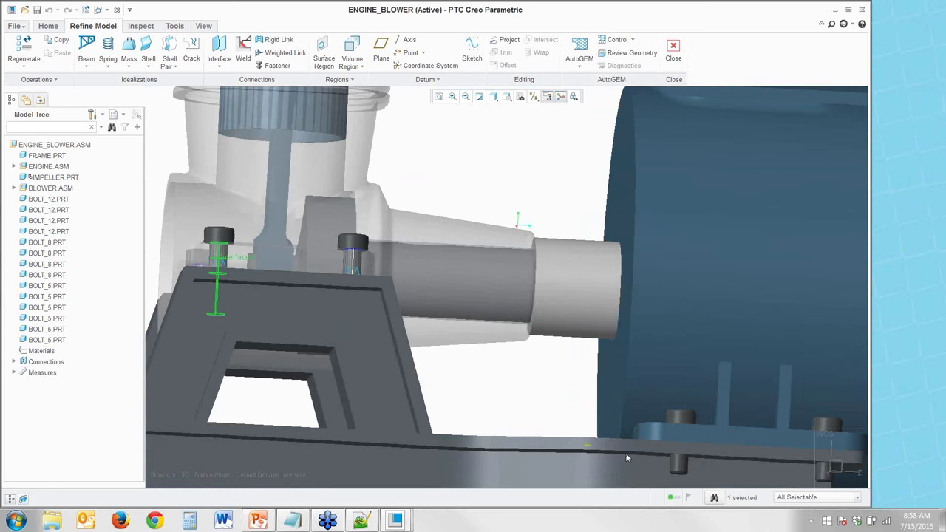
pyautogui.click(677, 438)
pyautogui.click(677, 437)
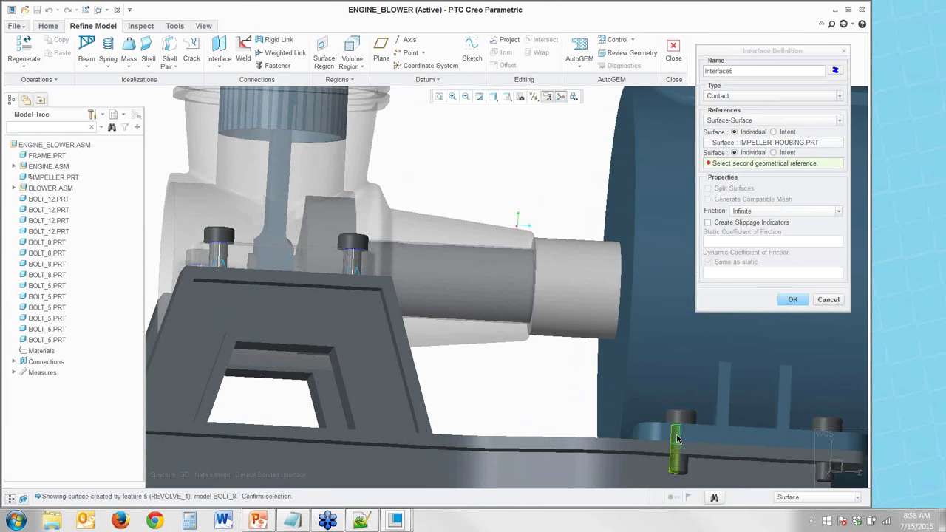
pyautogui.middleClick(677, 438)
# With the qq mapkey, create a contact interface between the impeller housing hole and the same flange's BOLT_8 farther from the engine
pyautogui.moveTo(677, 437); pyautogui.dragTo(500, 433, button='middle')
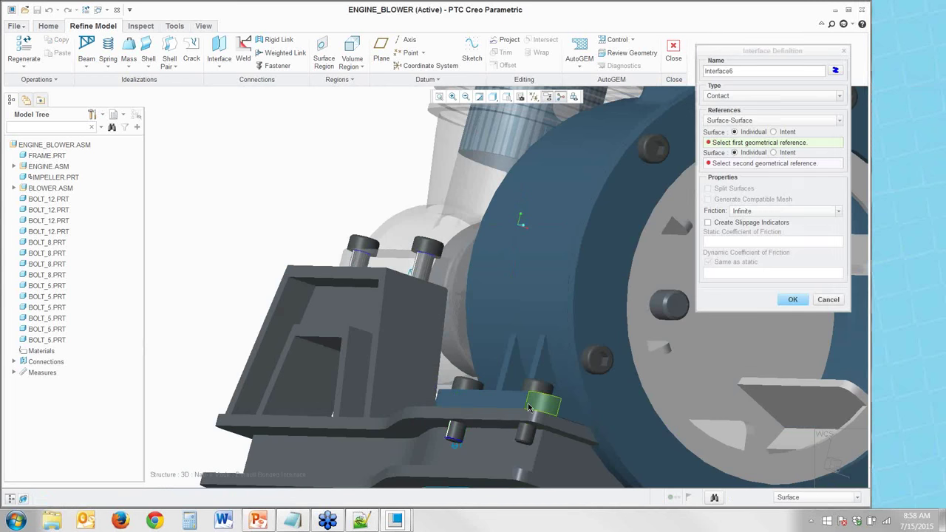
pyautogui.click(528, 406)
pyautogui.click(528, 406)
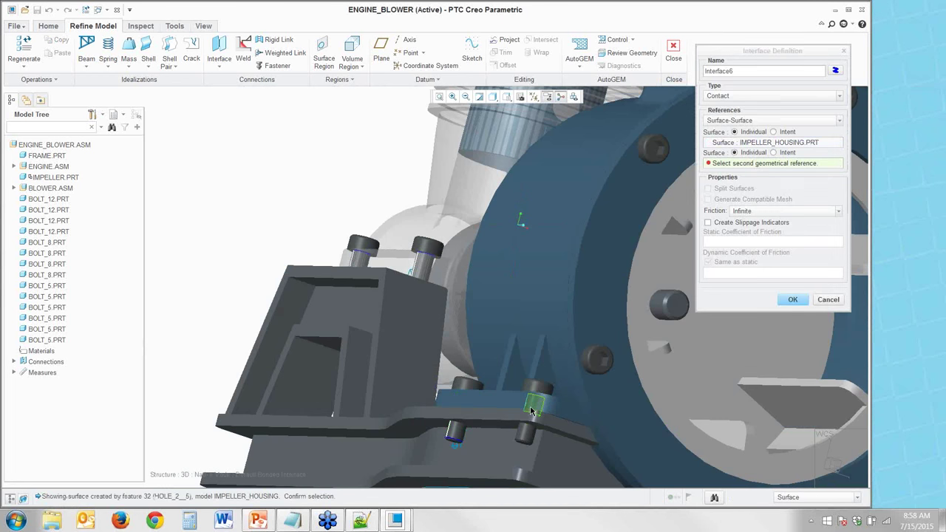
pyautogui.middleClick(528, 406)
# With the qq mapkey, create a contact interface between the impeller housing and the BOLT_8 farther from the engine on the opposite flange
pyautogui.moveTo(332, 365)
pyautogui.mouseDown(button='middle')
pyautogui.moveTo(473, 274)
pyautogui.moveTo(488, 307)
pyautogui.moveTo(473, 289)
pyautogui.mouseUp(button='middle')
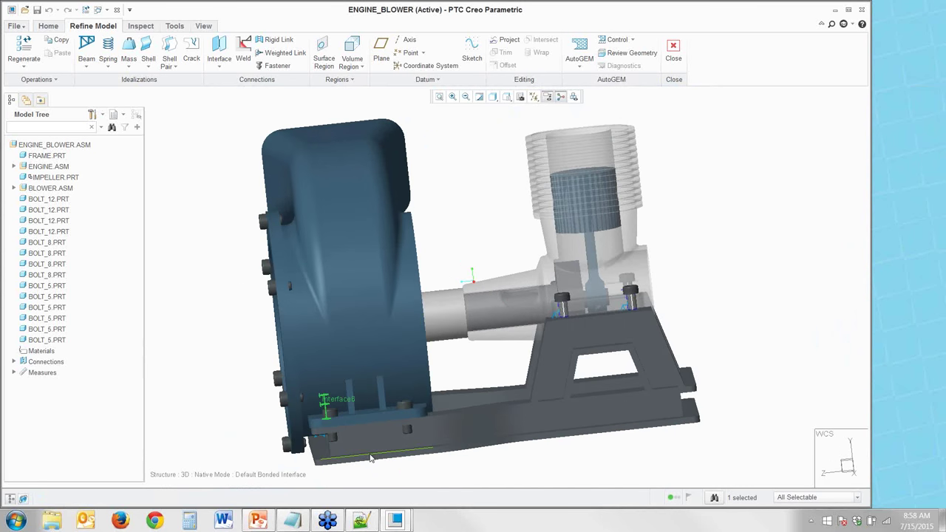
pyautogui.scroll(-5, 273, 362)
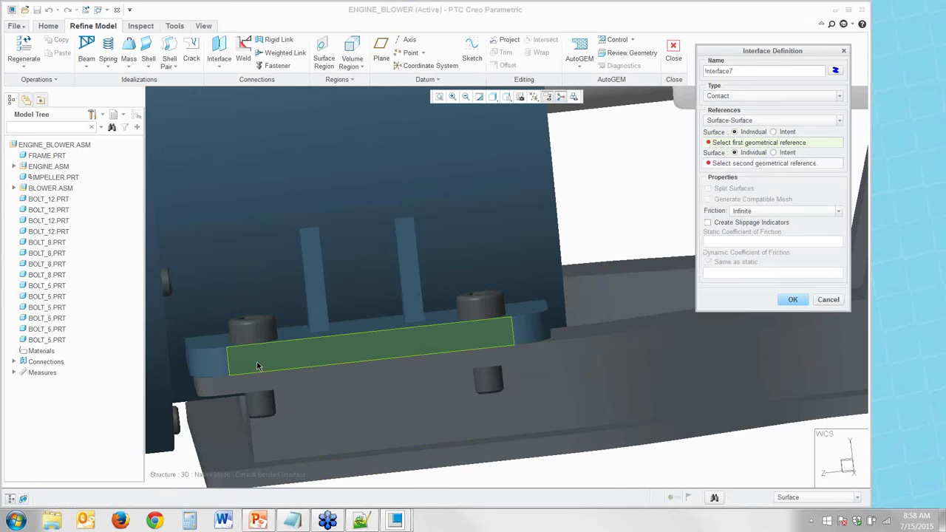
pyautogui.click(262, 362)
pyautogui.click(259, 364)
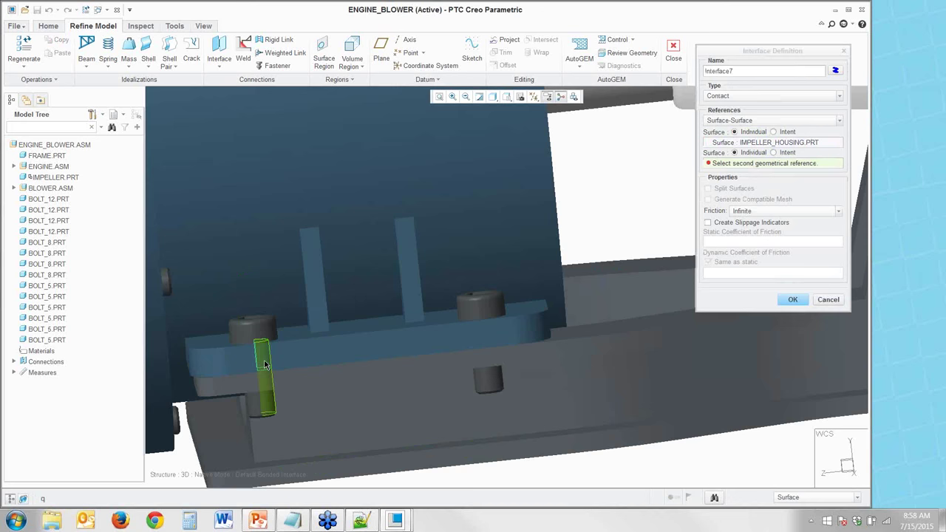
pyautogui.middleClick(266, 364)
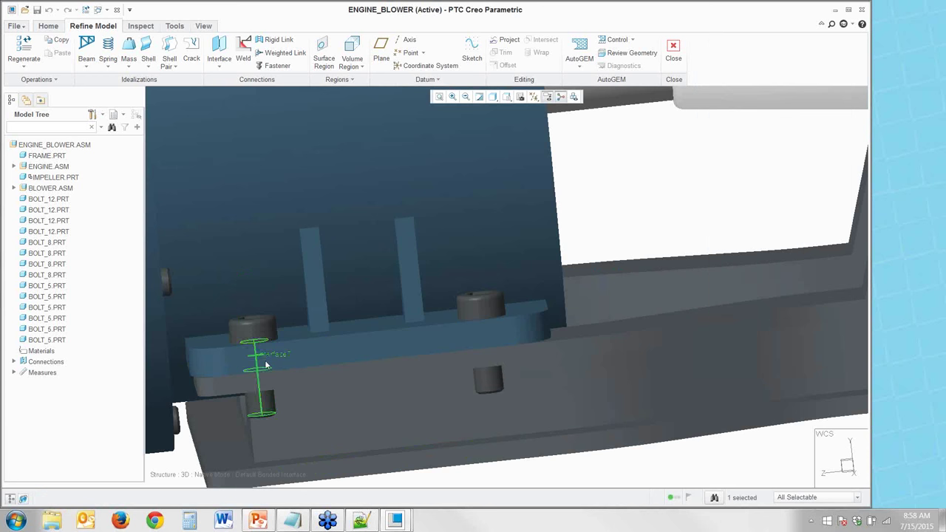
# With the qq mapkey, create a contact interface between the impeller housing hole and the opposite flange's BOLT_8 nearer the engine
pyautogui.click(493, 339)
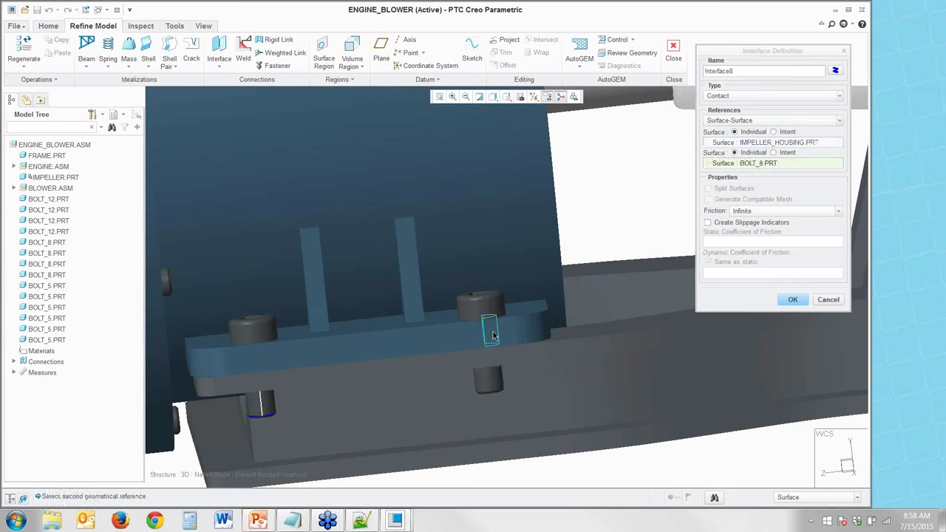
pyautogui.click(490, 334)
pyautogui.middleClick(458, 369)
pyautogui.scroll(-5, 547, 436)
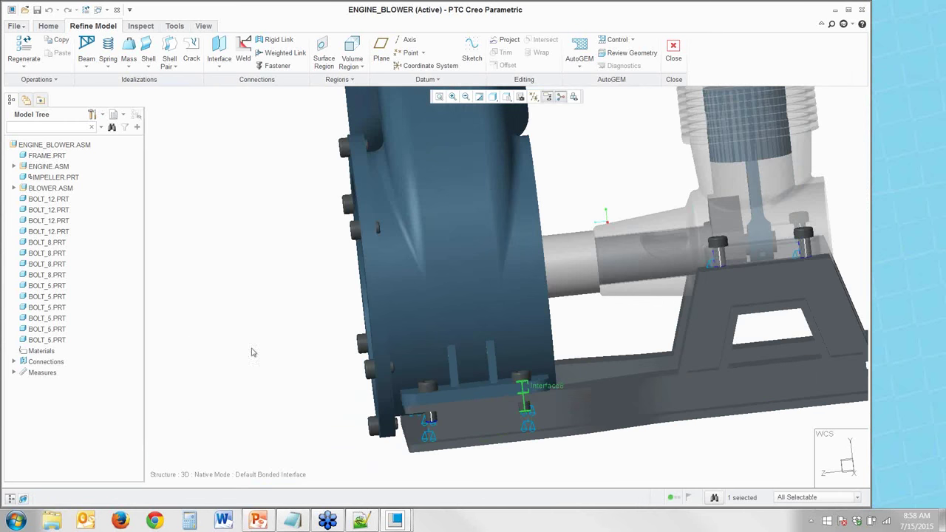
pyautogui.hotkey('ctrl', 'd')
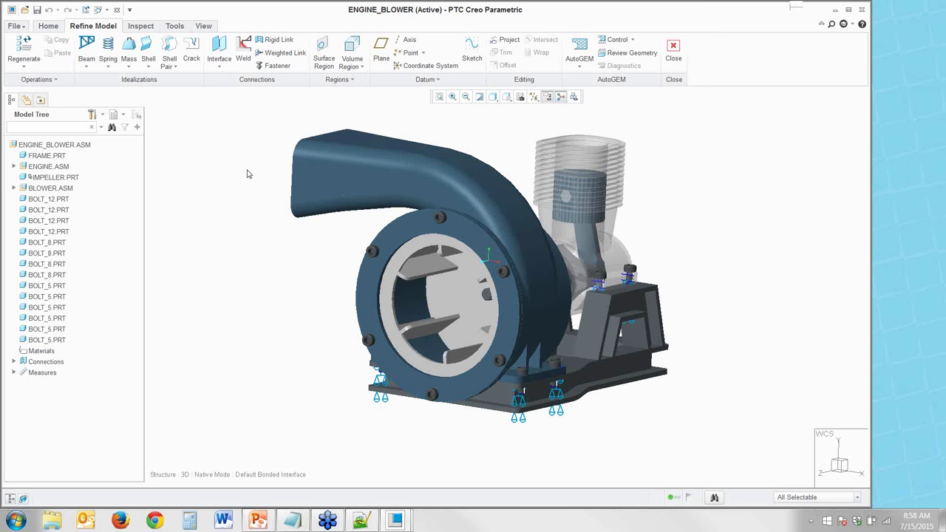
# Leave Creo Simulate for the standard assembly environment and open the ribbon customization options
pyautogui.click(672, 54)
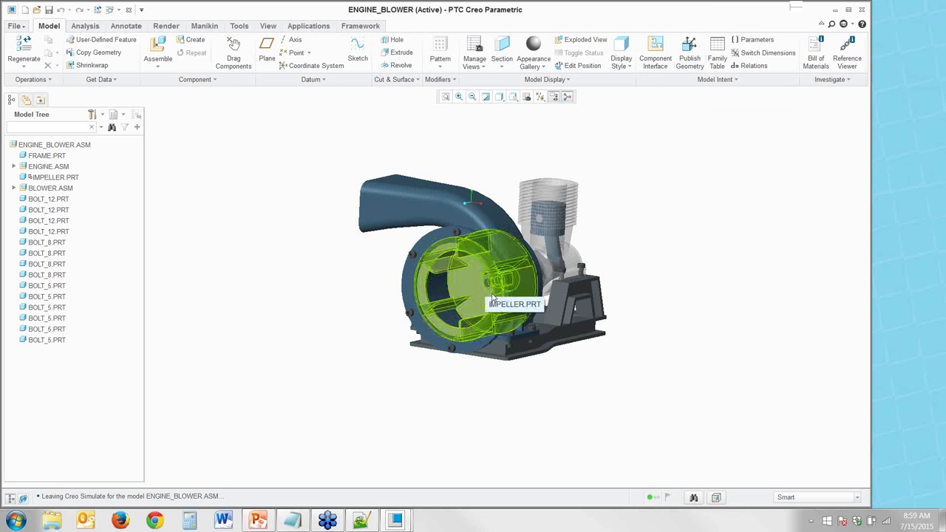
pyautogui.scroll(-5, 592, 252)
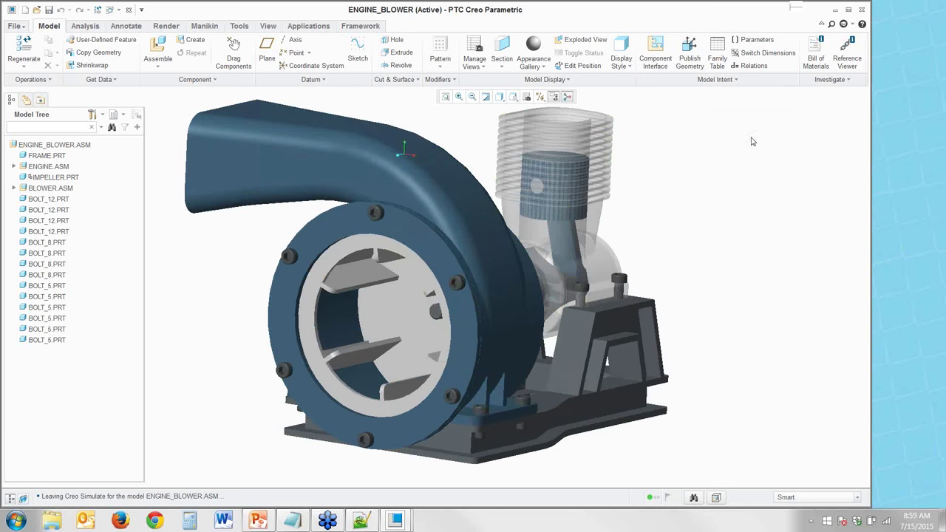
pyautogui.rightClick(781, 76)
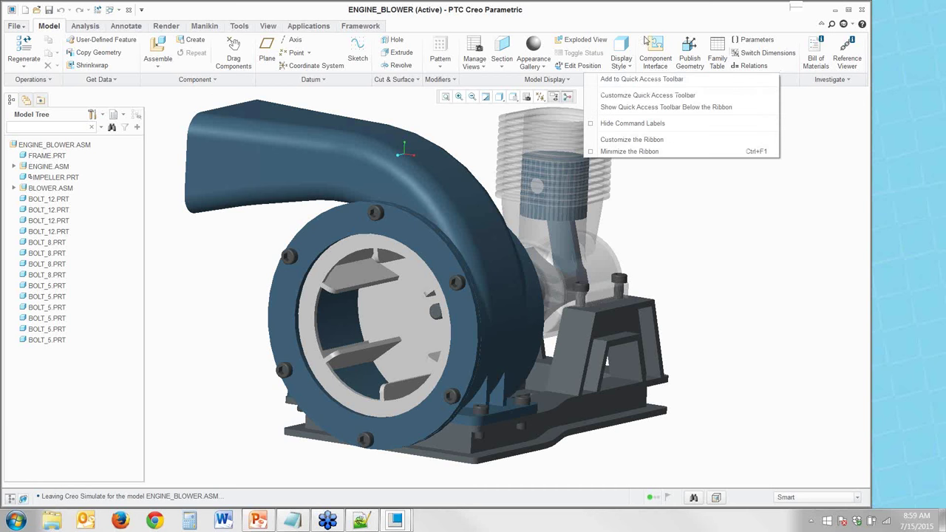
pyautogui.click(623, 140)
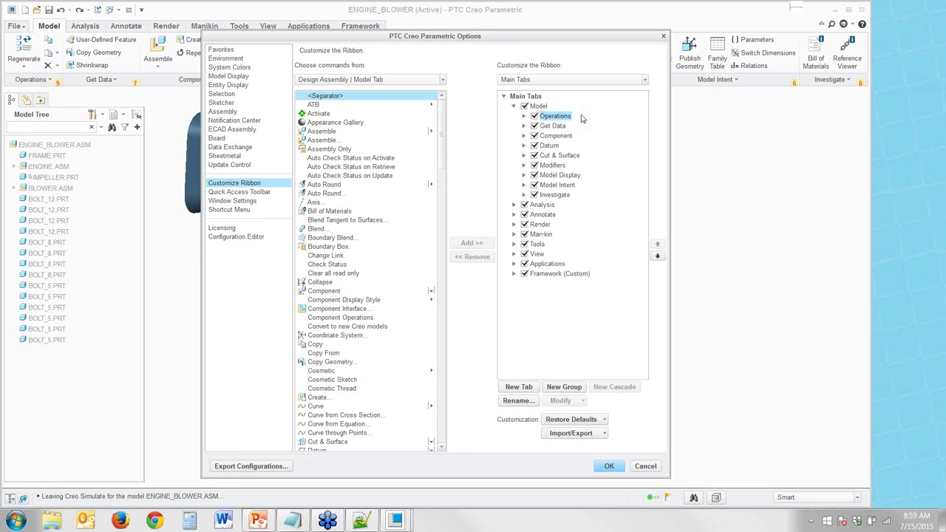
# Create a custom ribbon tab after the Model tab and name it Boundary Systems
pyautogui.click(514, 106)
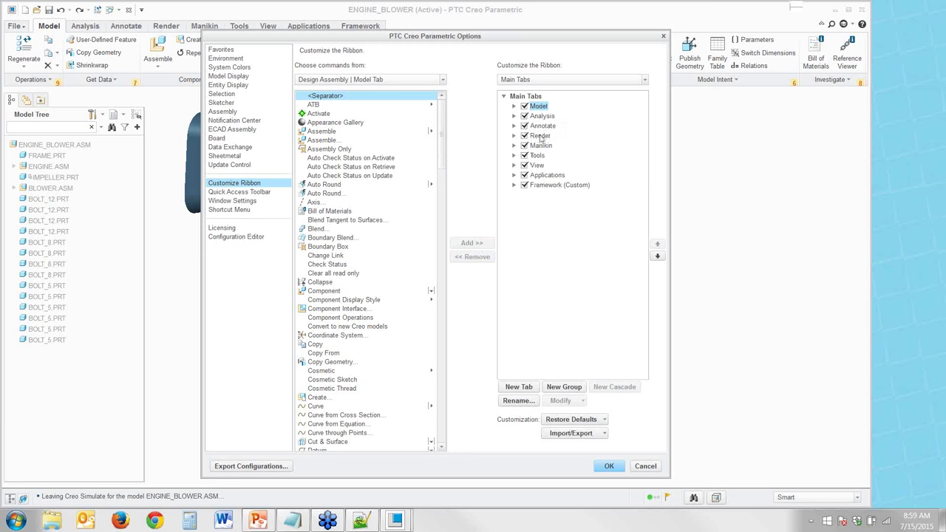
pyautogui.click(525, 388)
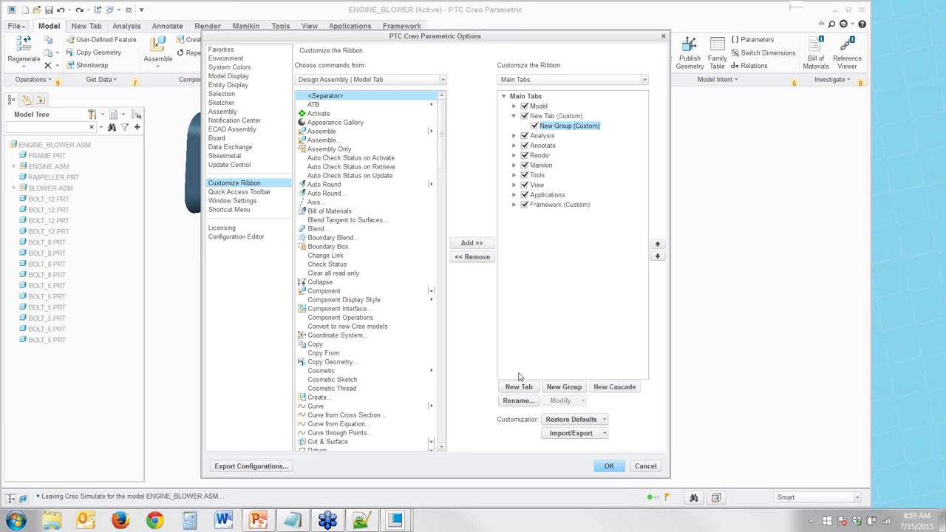
pyautogui.click(549, 117)
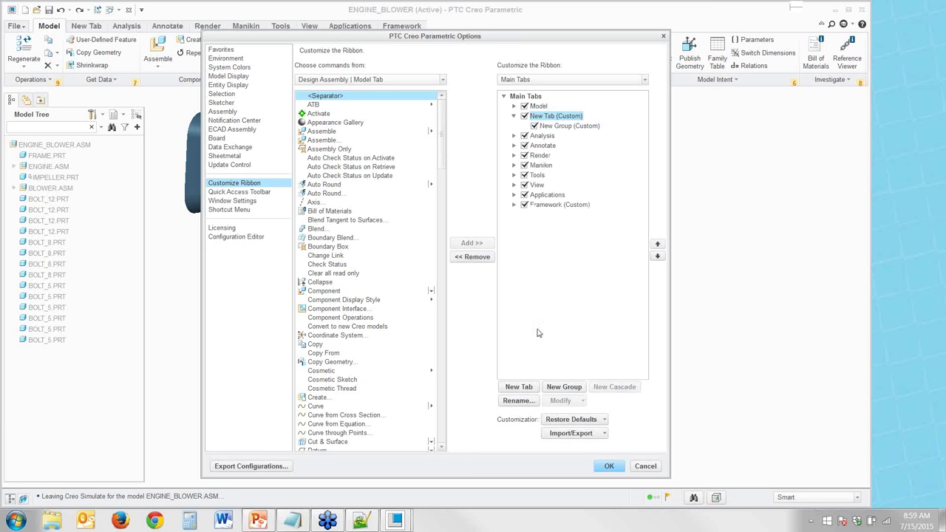
pyautogui.click(519, 400)
pyautogui.write('Boundary Syst')
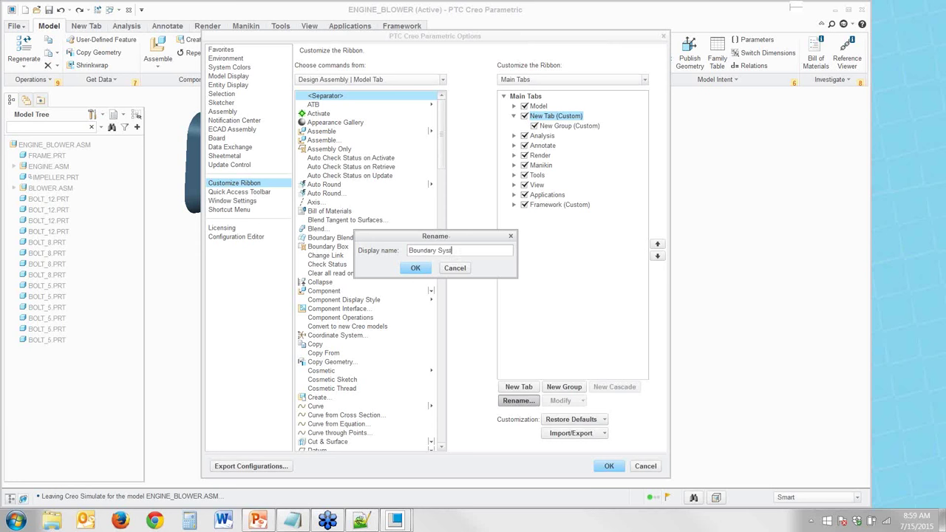
pyautogui.write('ems')
pyautogui.press('Return')
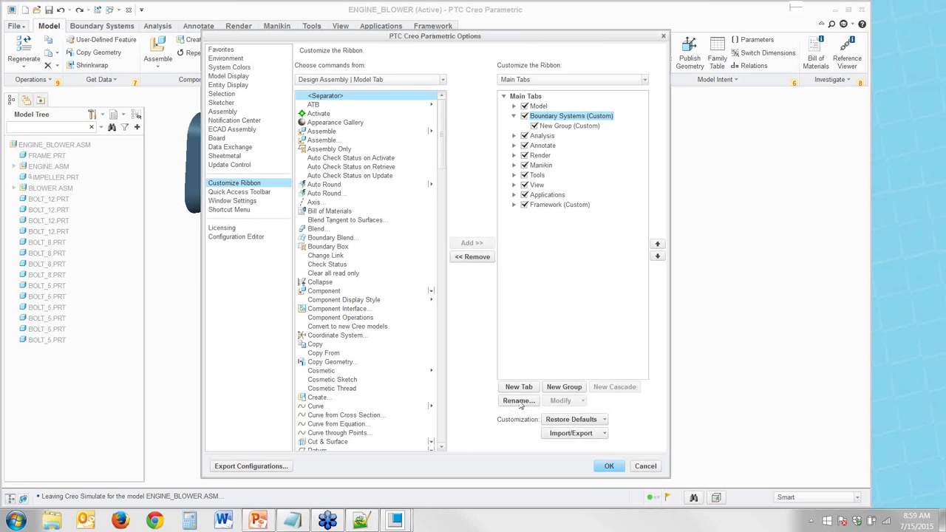
# Rename the new group inside the Boundary Systems tab as Our Commands
pyautogui.click(572, 127)
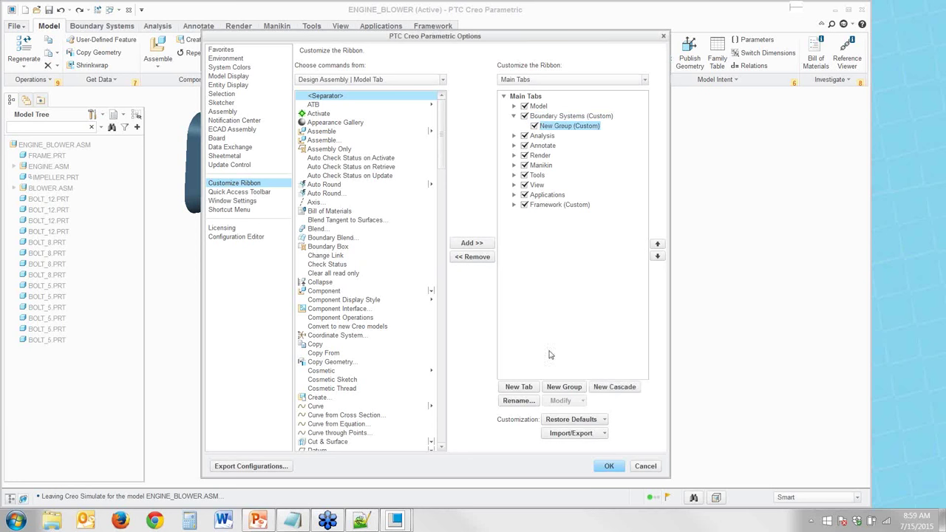
pyautogui.click(518, 401)
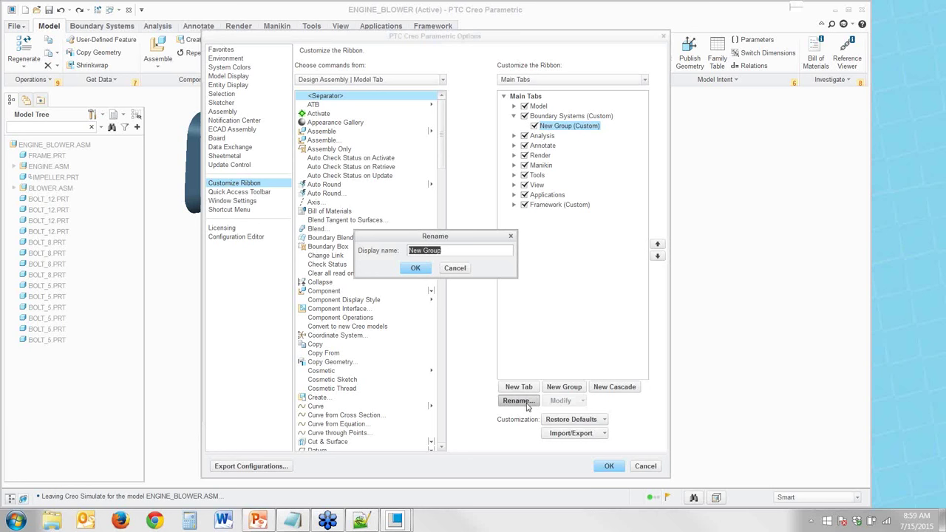
pyautogui.write('Our Comm')
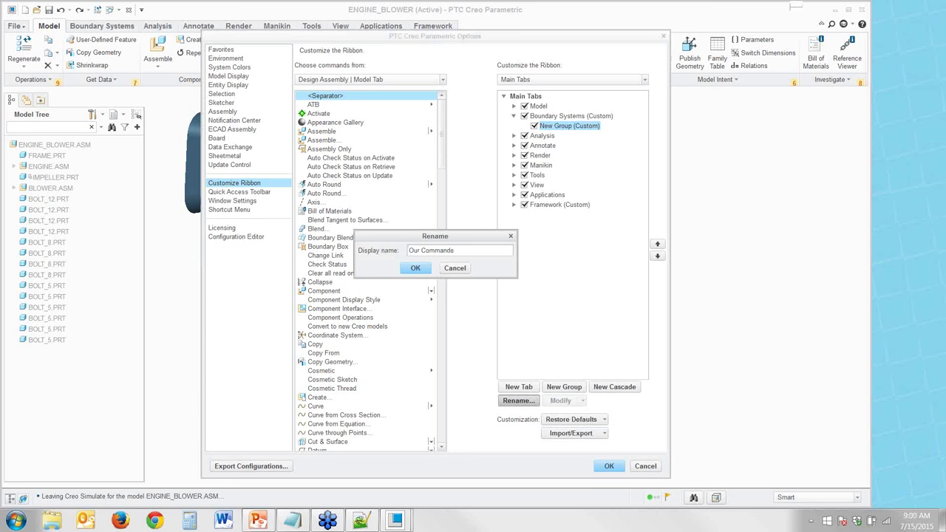
pyautogui.write('ands')
pyautogui.press('Return')
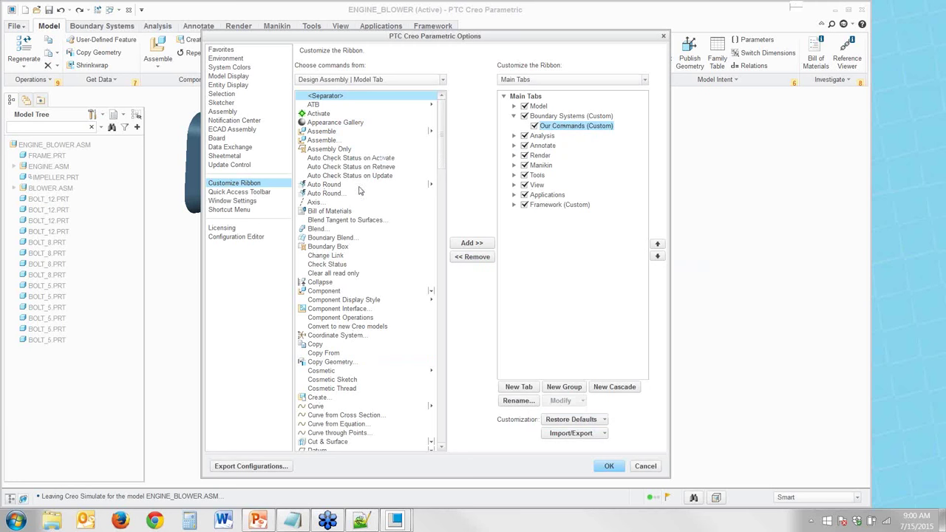
# Show All Commands as the command source and add 3D Print to the Our Commands group
pyautogui.click(347, 79)
pyautogui.click(347, 100)
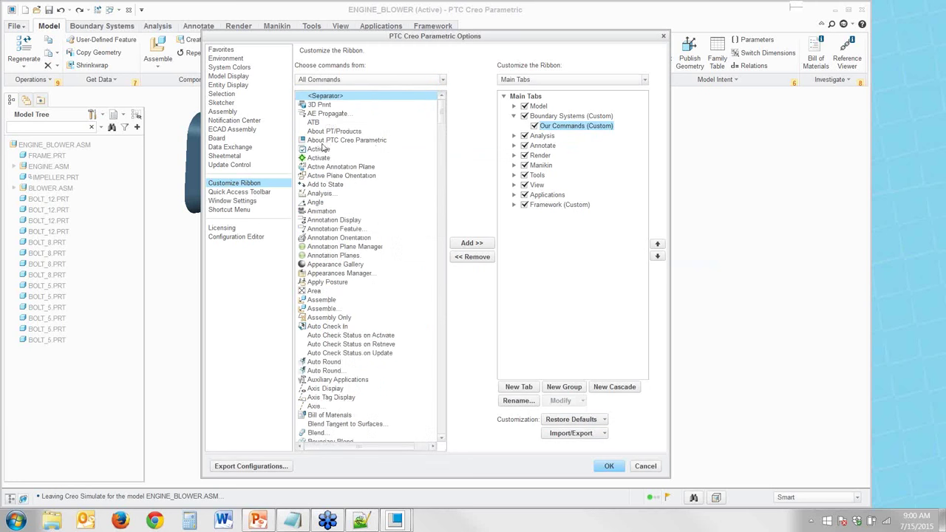
pyautogui.click(330, 106)
pyautogui.click(476, 243)
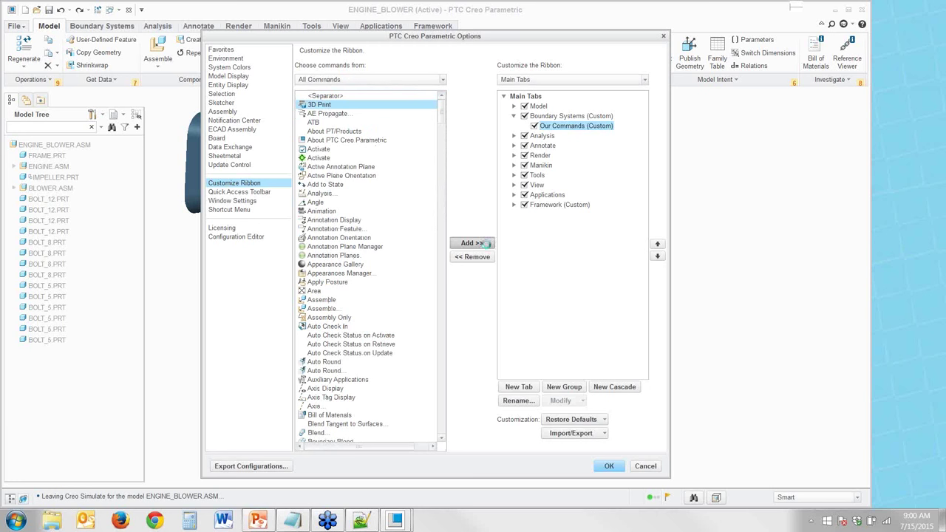
# Find the Measure command among all commands and add it to the Our Commands group
pyautogui.click(410, 327)
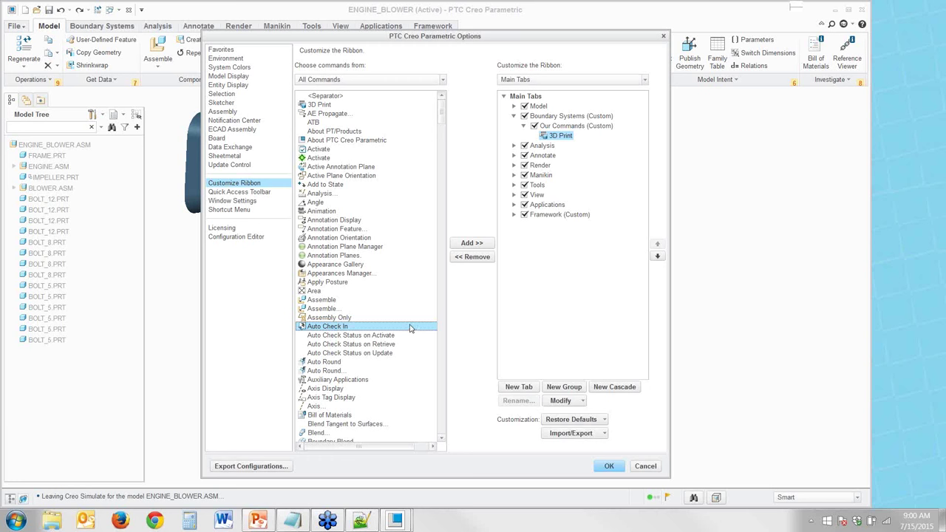
pyautogui.press('m')
pyautogui.scroll(-2, 405, 360)
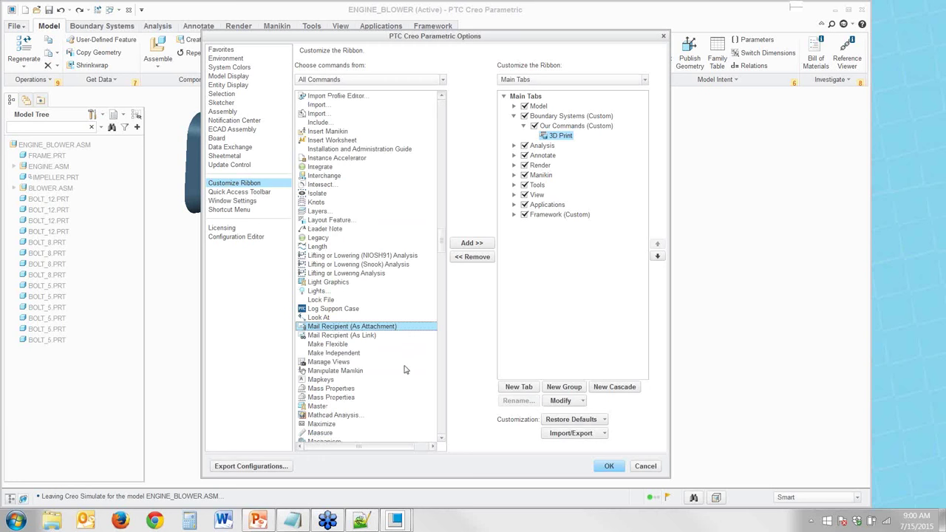
pyautogui.scroll(-5, 334, 350)
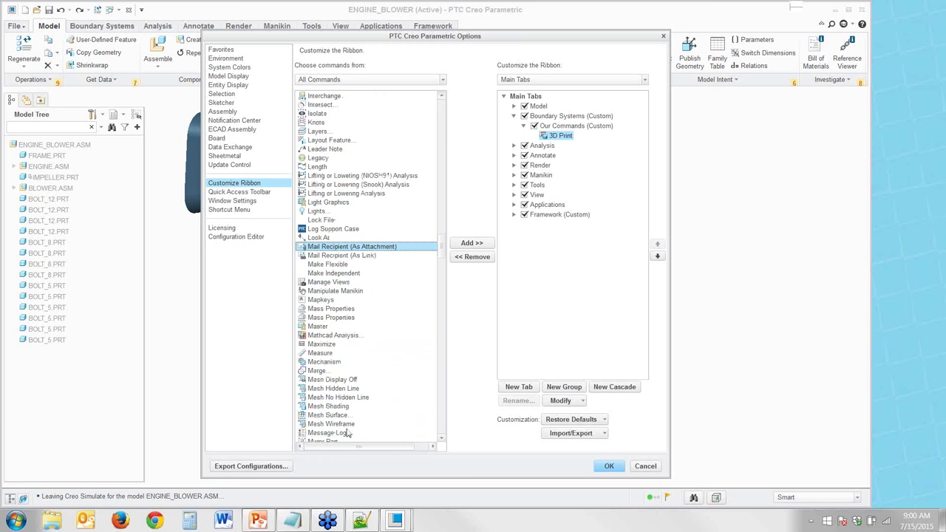
pyautogui.scroll(-1, 348, 433)
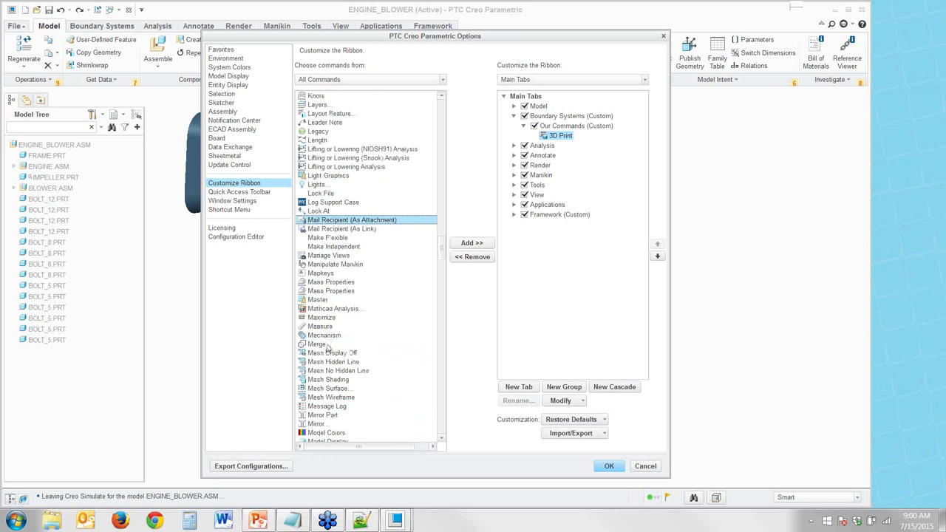
pyautogui.click(326, 328)
pyautogui.click(487, 244)
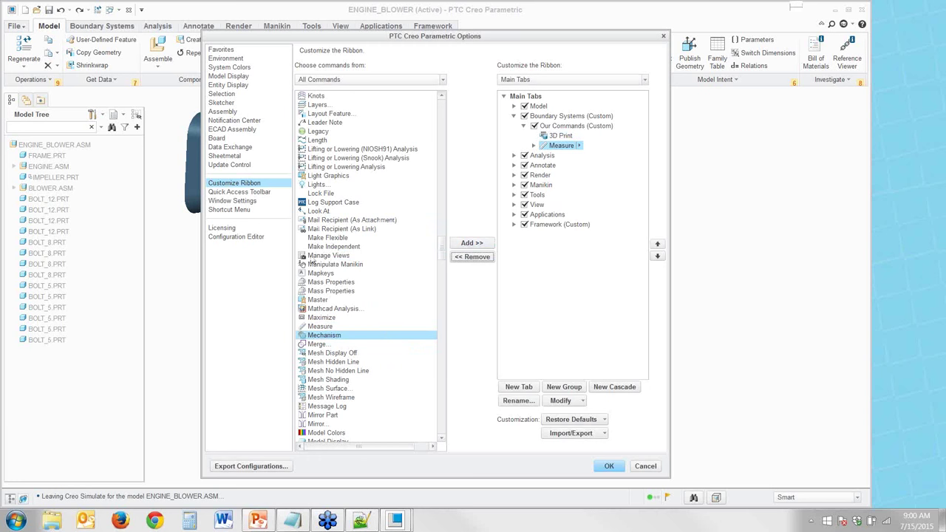
# Add the Mass Properties and Mirror commands to the Our Commands group
pyautogui.click(321, 290)
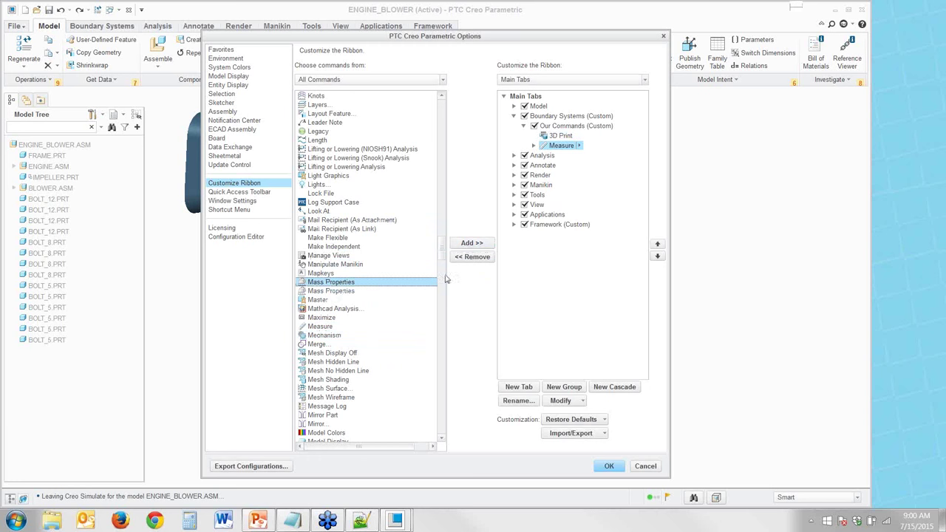
pyautogui.click(472, 243)
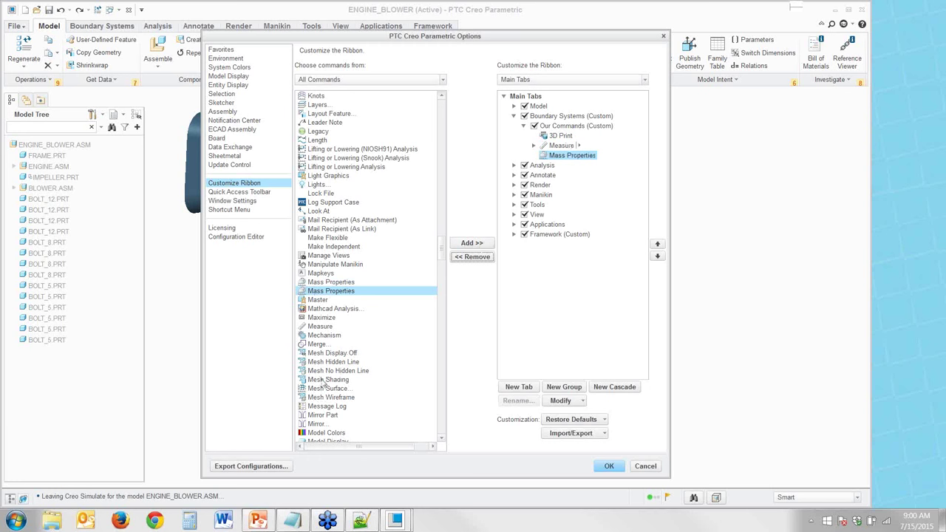
pyautogui.click(334, 425)
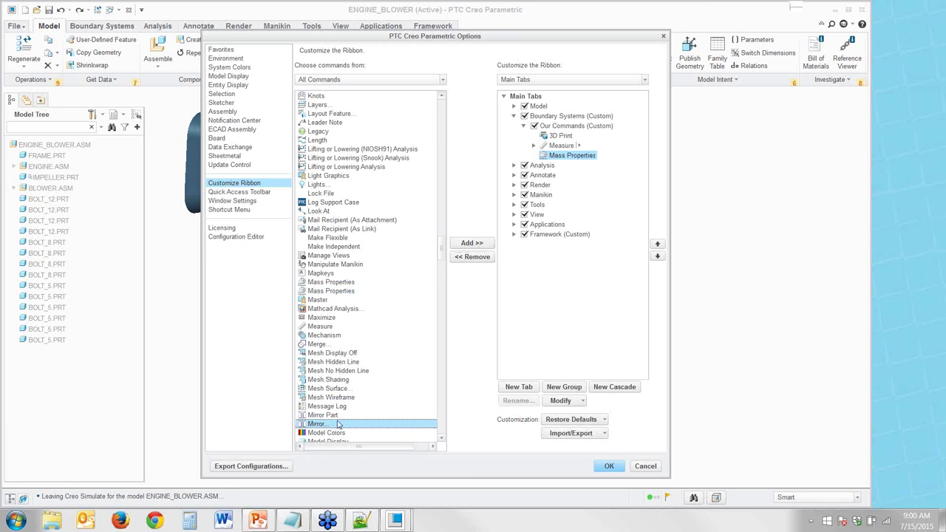
pyautogui.click(473, 244)
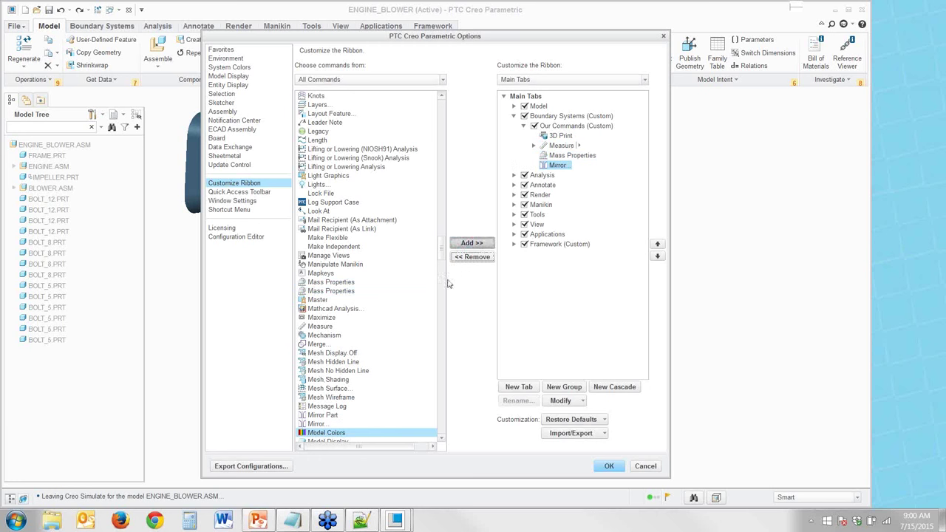
# Add the Open/Create Worksheet command to the Our Commands group
pyautogui.click(441, 334)
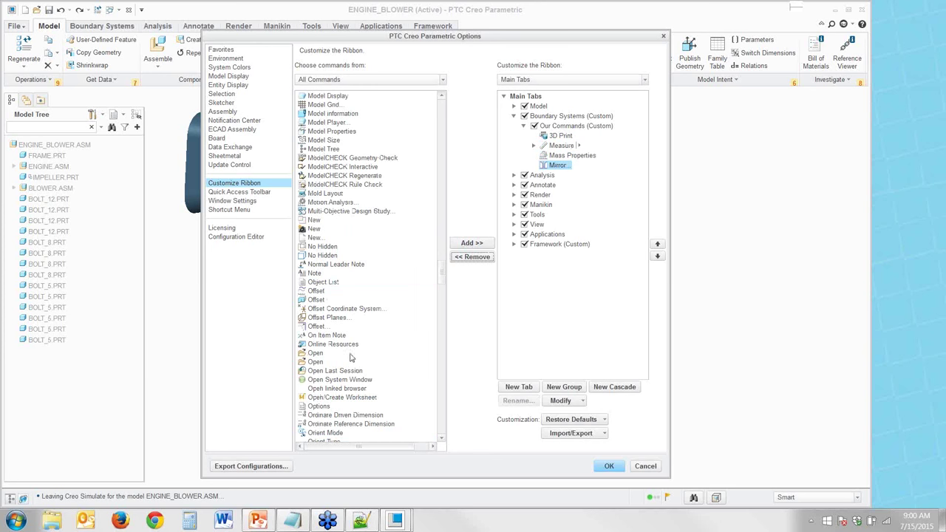
pyautogui.click(342, 398)
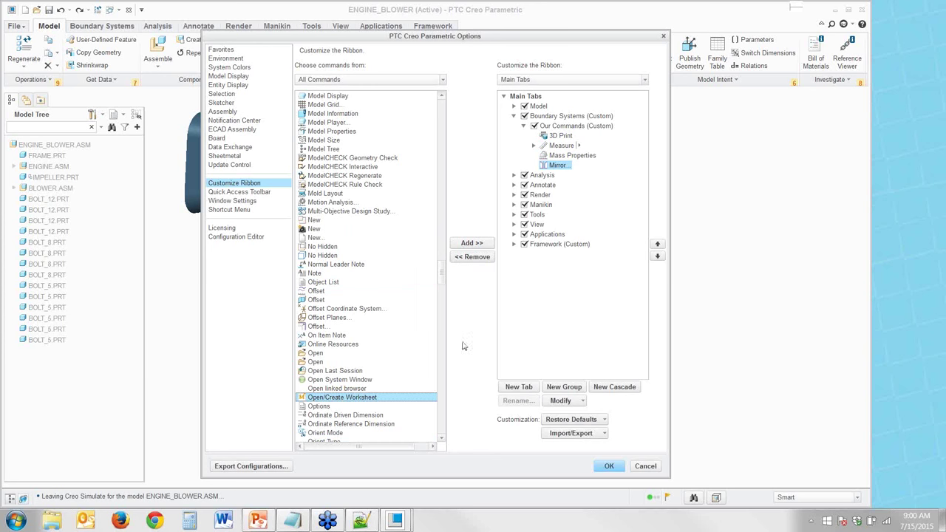
pyautogui.click(472, 243)
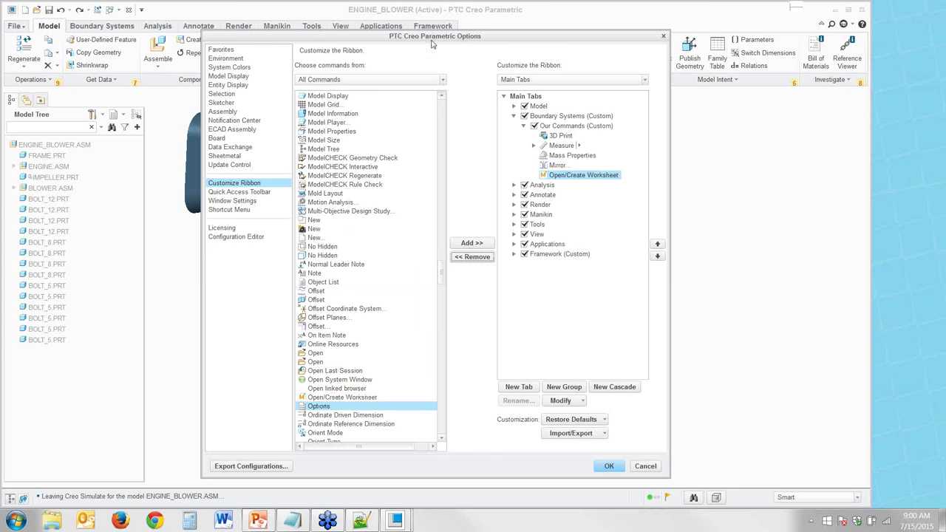
# Move the Boundary Systems tab to the end of the ribbon, after Framework, and display its commands
pyautogui.moveTo(435, 42); pyautogui.dragTo(567, 49)
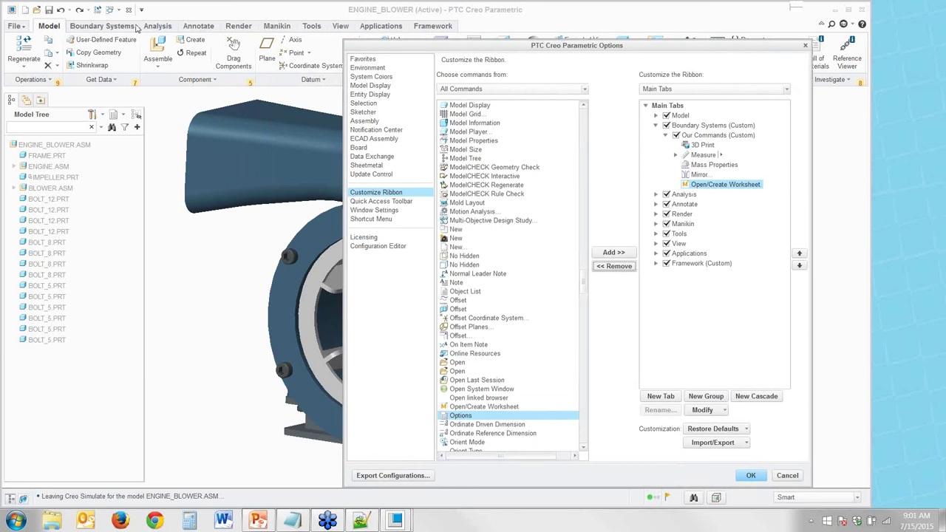
pyautogui.click(665, 136)
pyautogui.click(688, 126)
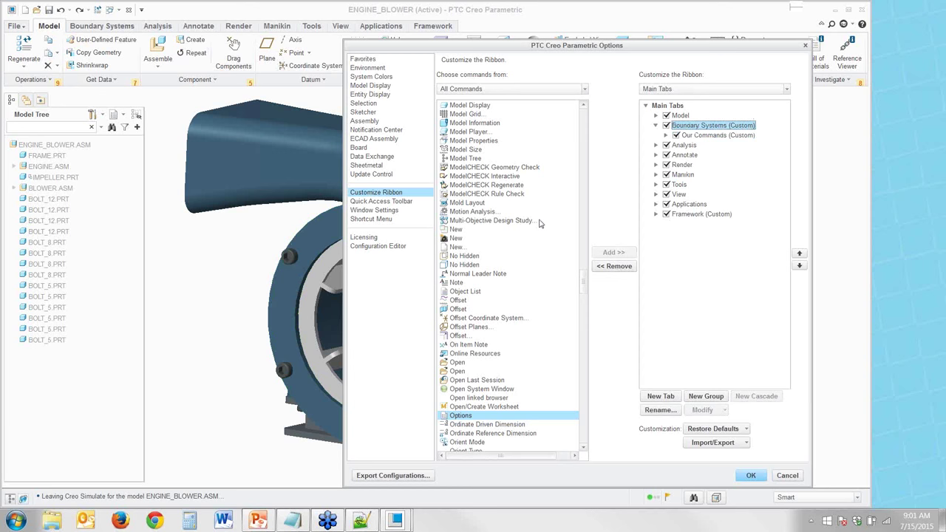
pyautogui.click(799, 265)
pyautogui.click(799, 265)
pyautogui.click(799, 265)
pyautogui.click(800, 265)
pyautogui.click(800, 266)
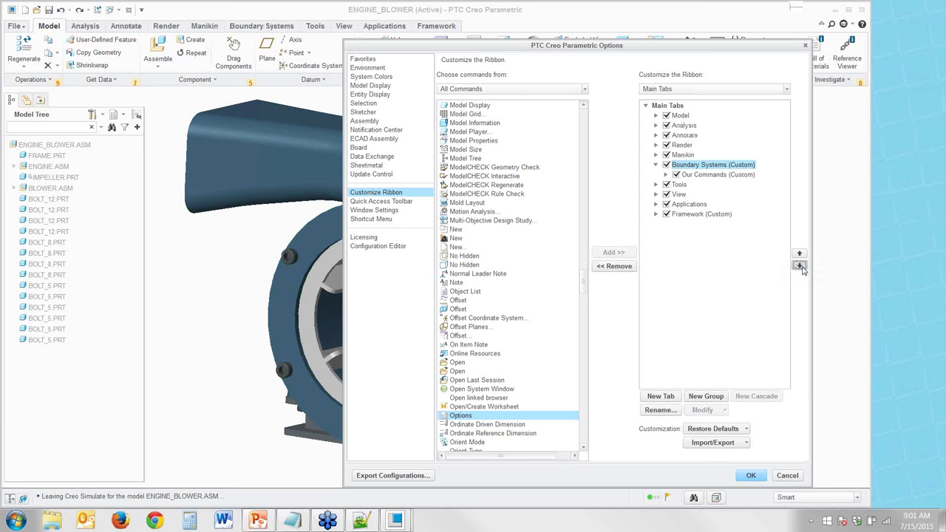
pyautogui.click(800, 265)
pyautogui.click(799, 265)
pyautogui.click(799, 265)
pyautogui.click(799, 265)
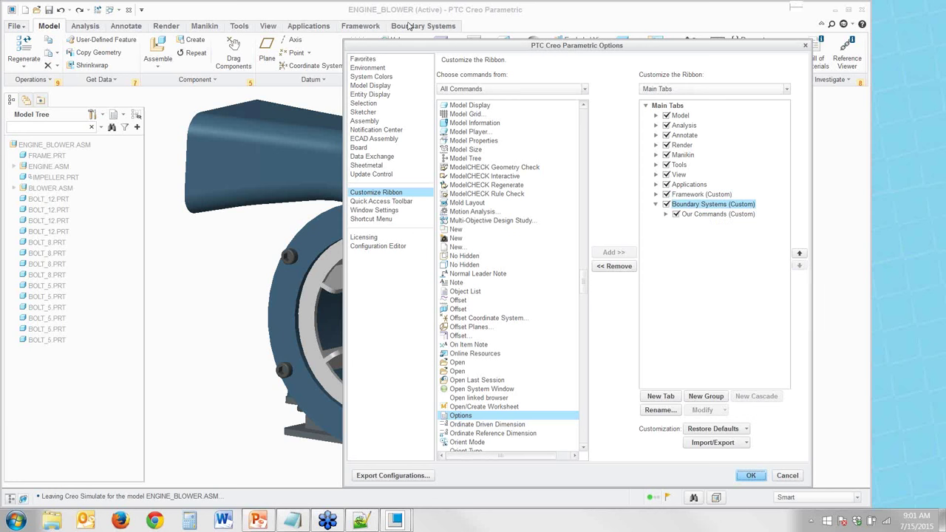
pyautogui.click(408, 26)
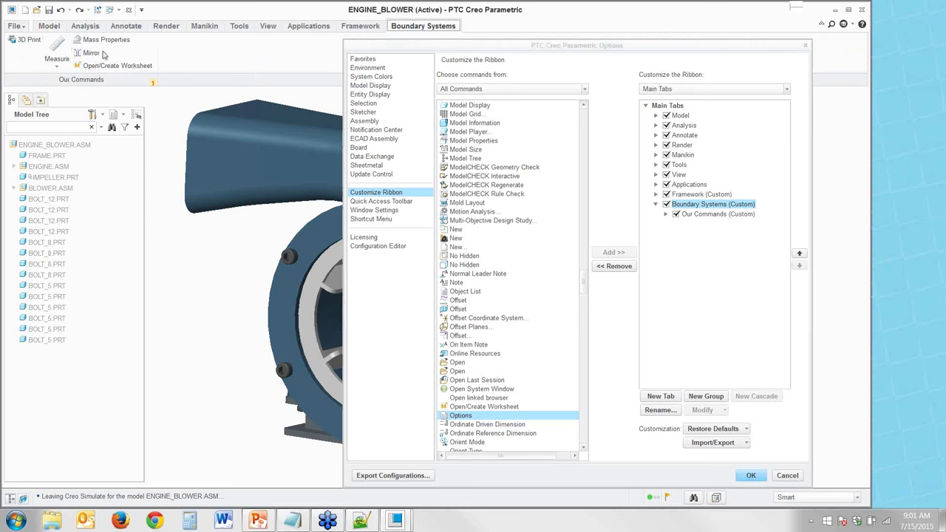
# Set the 3D Print command in the Our Commands group to the Large Button style
pyautogui.click(665, 213)
pyautogui.click(703, 224)
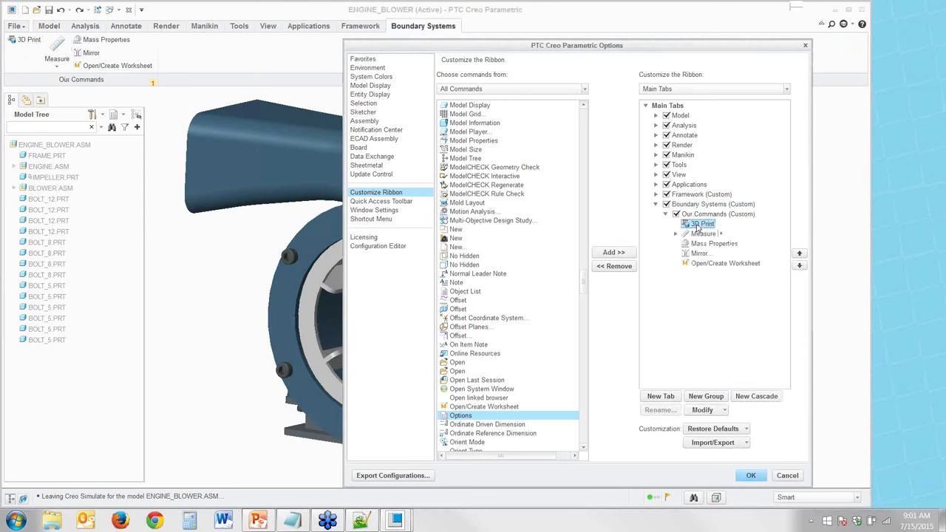
pyautogui.click(702, 411)
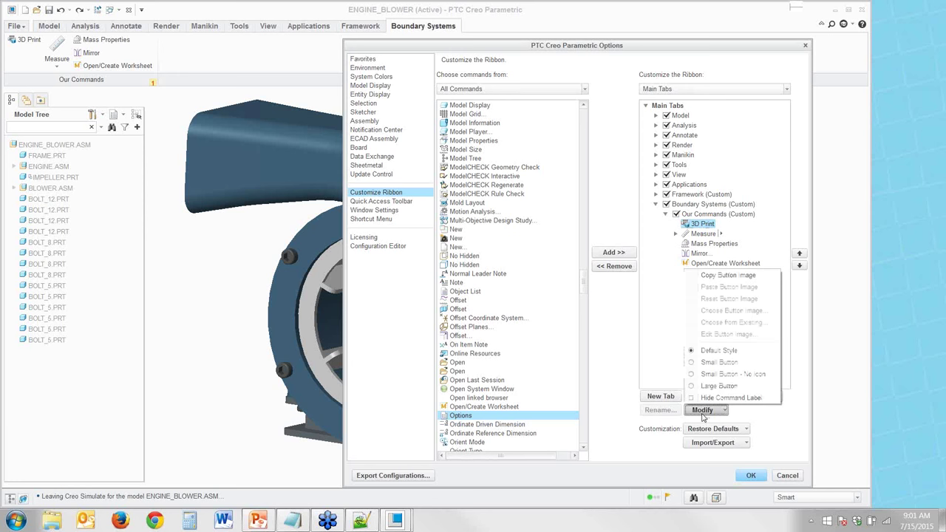
pyautogui.click(711, 385)
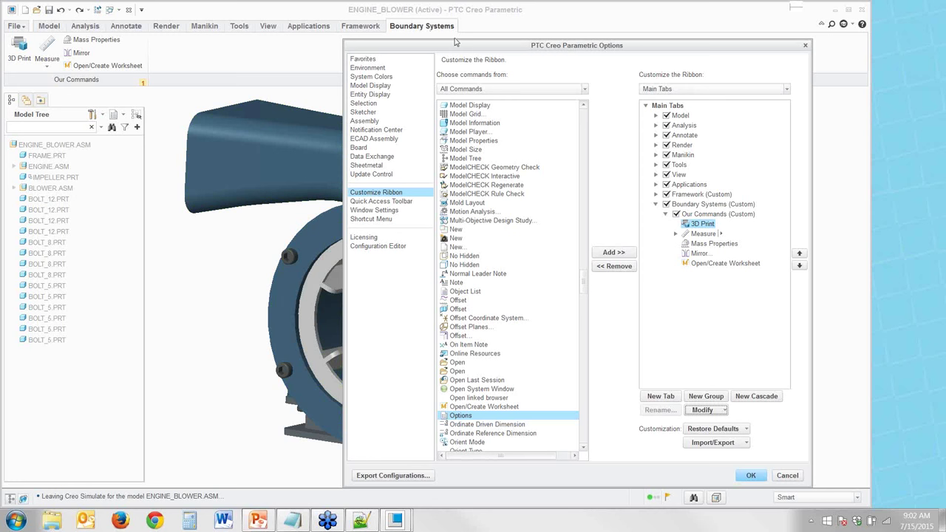
# Export all ribbon and Quick Access Toolbar customizations as creo_parametric_customization.ui to C:\Users\Engineering and accept the options
pyautogui.click(699, 443)
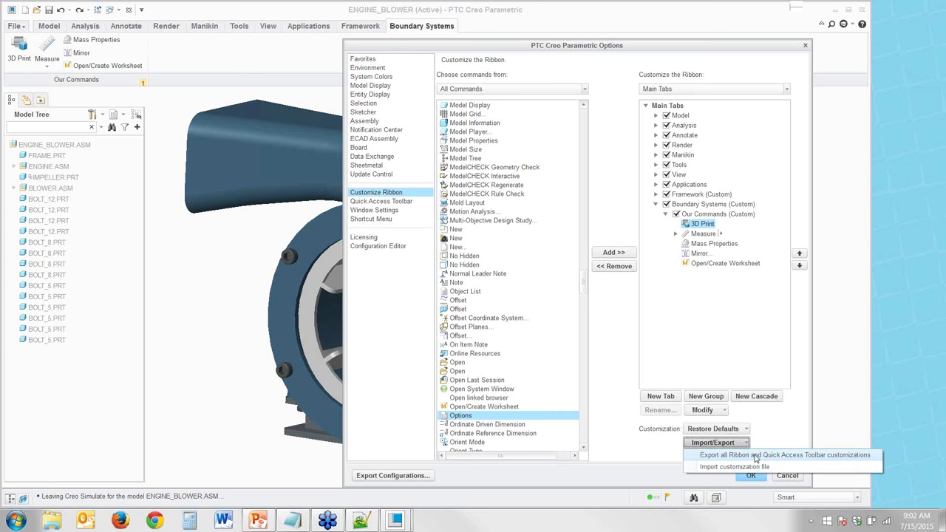
pyautogui.click(755, 456)
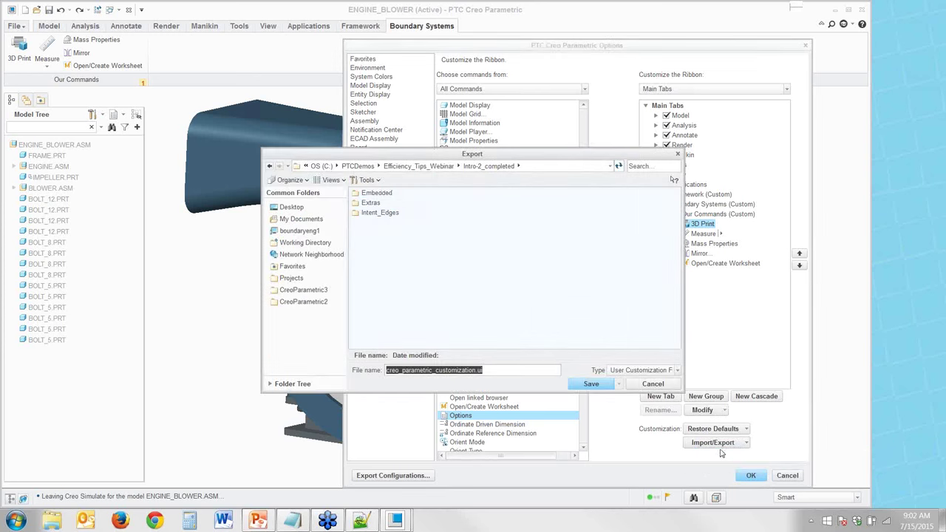
pyautogui.moveTo(485, 369); pyautogui.dragTo(386, 372)
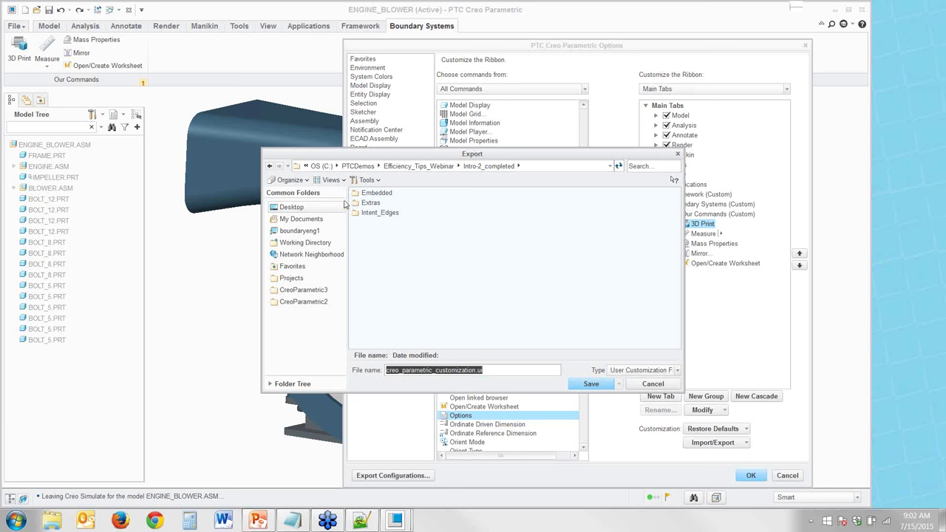
pyautogui.click(329, 166)
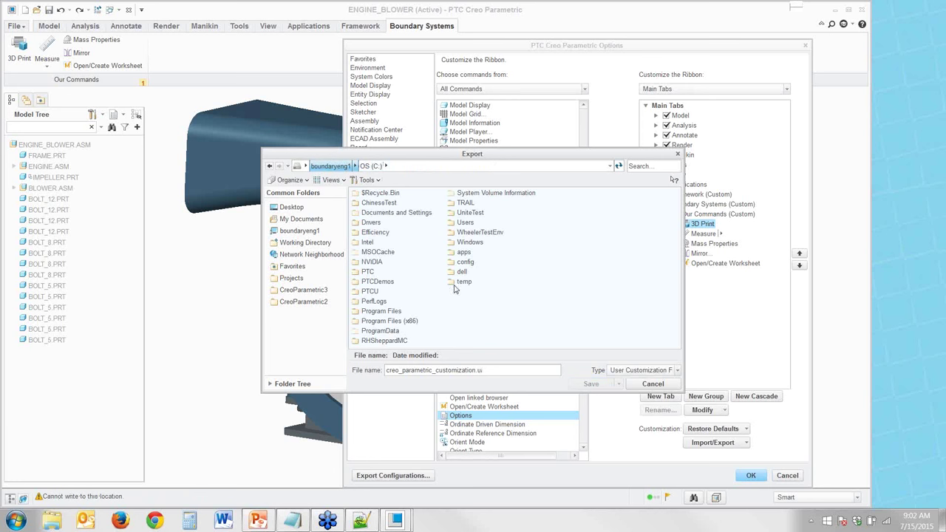
pyautogui.doubleClick(471, 223)
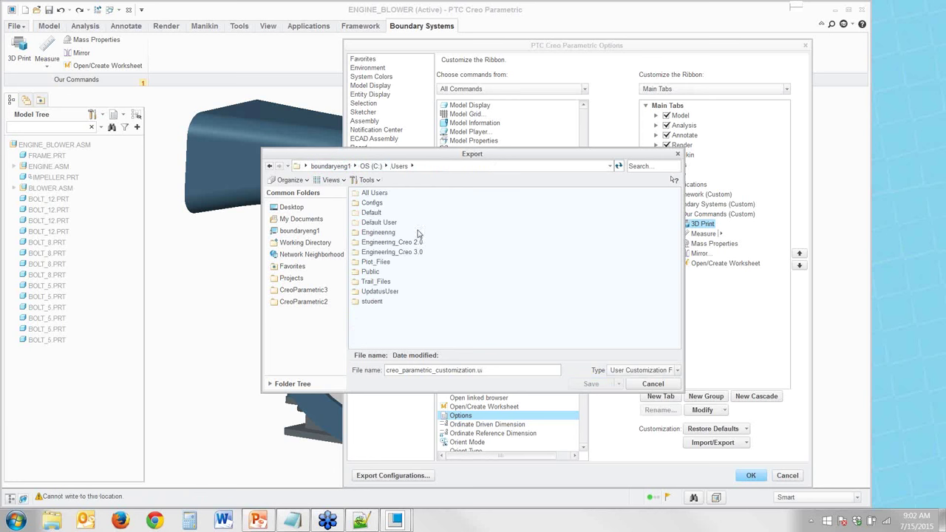
pyautogui.doubleClick(379, 234)
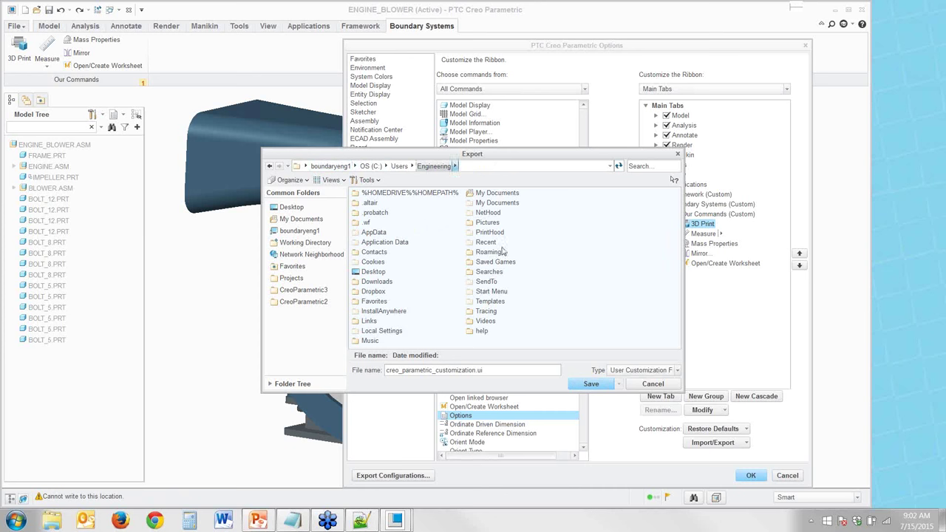
pyautogui.click(591, 384)
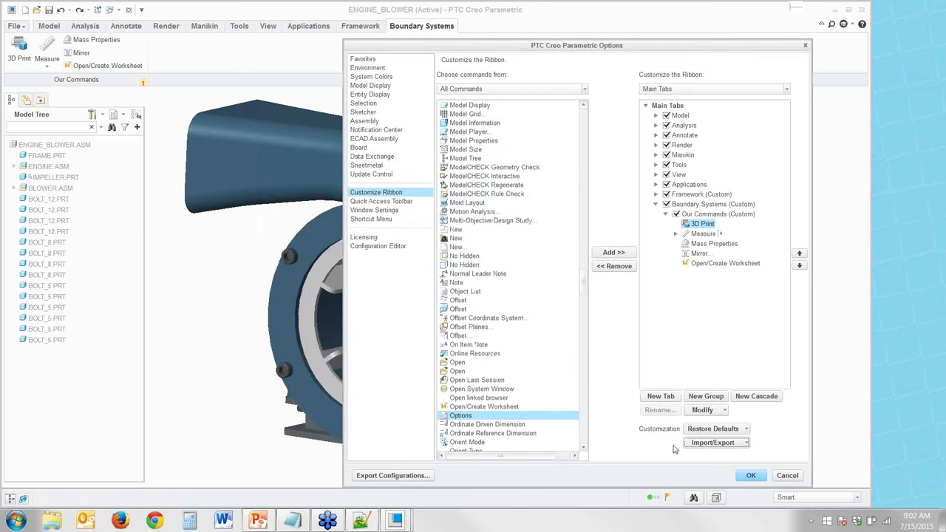
pyautogui.click(751, 476)
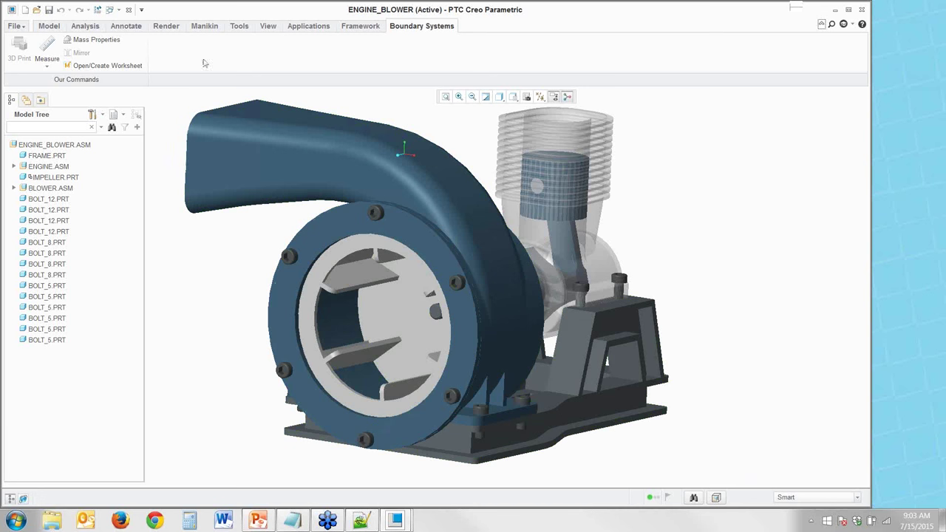
# Return to the Model commands and open the engine's connecting rod from the assembly as its own part
pyautogui.click(52, 28)
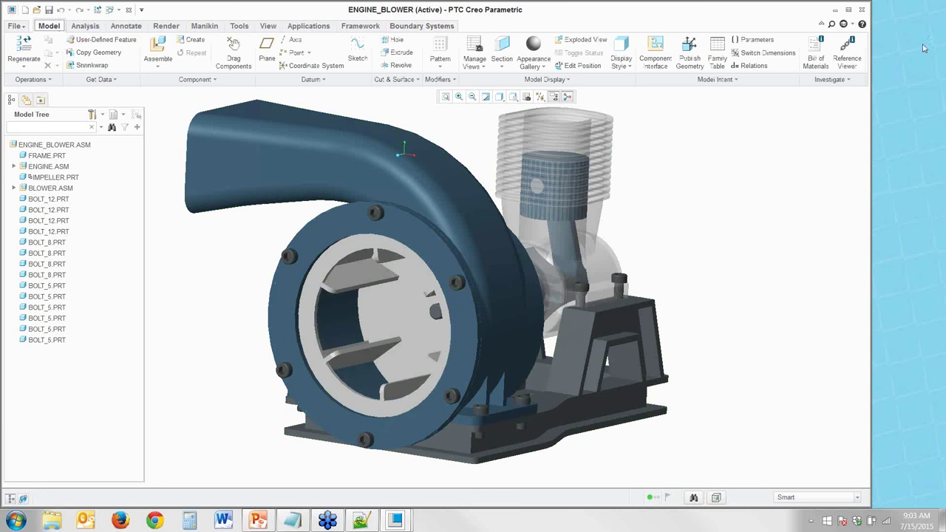
pyautogui.click(940, 27)
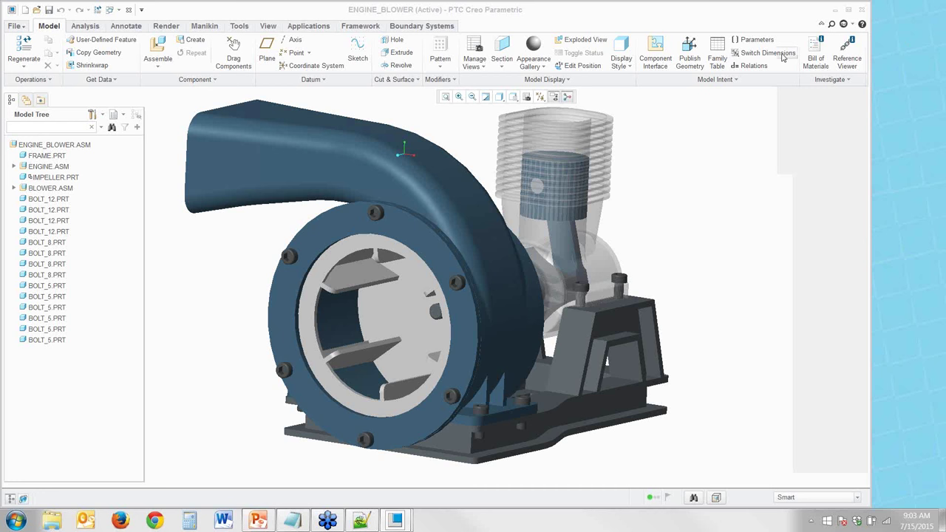
pyautogui.rightClick(575, 249)
pyautogui.click(569, 252)
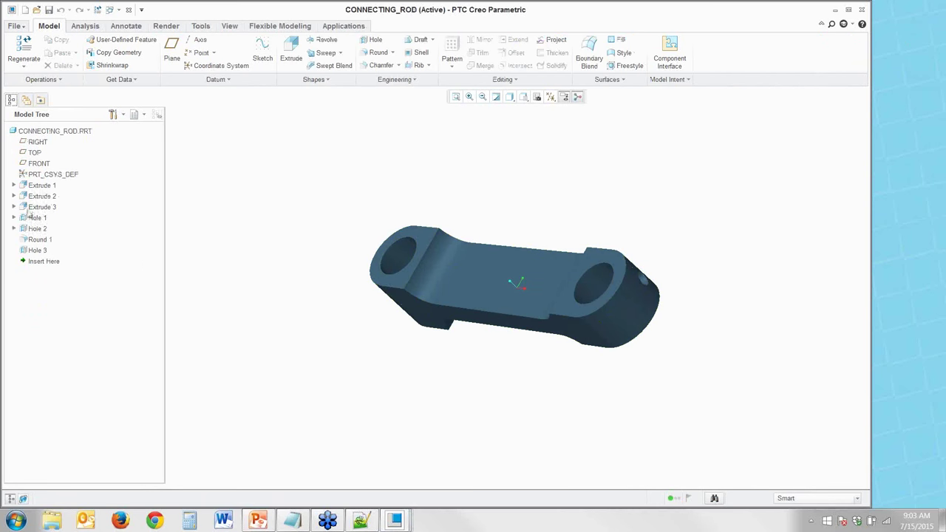
# Open Section 1 of Extrude 1 for editing and orient the sketch to the 2D view
pyautogui.click(13, 185)
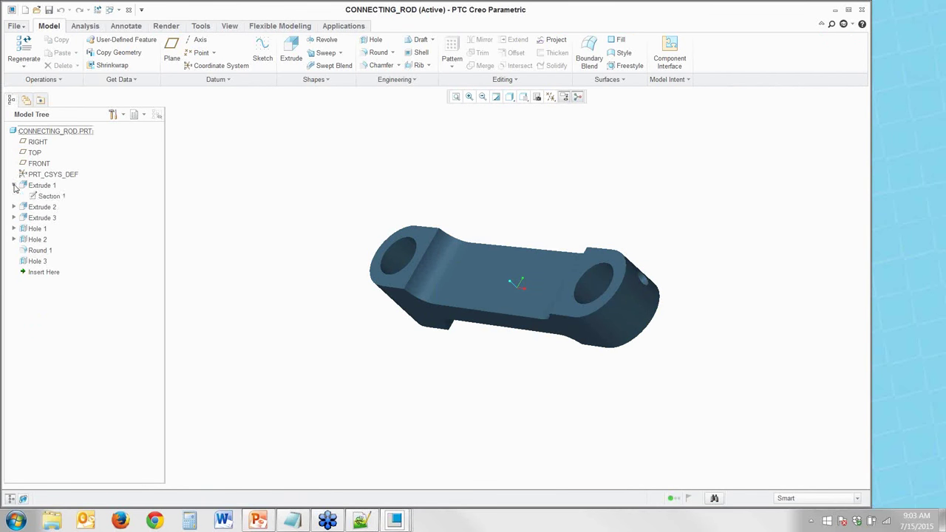
pyautogui.click(41, 197)
pyautogui.doubleClick(41, 198)
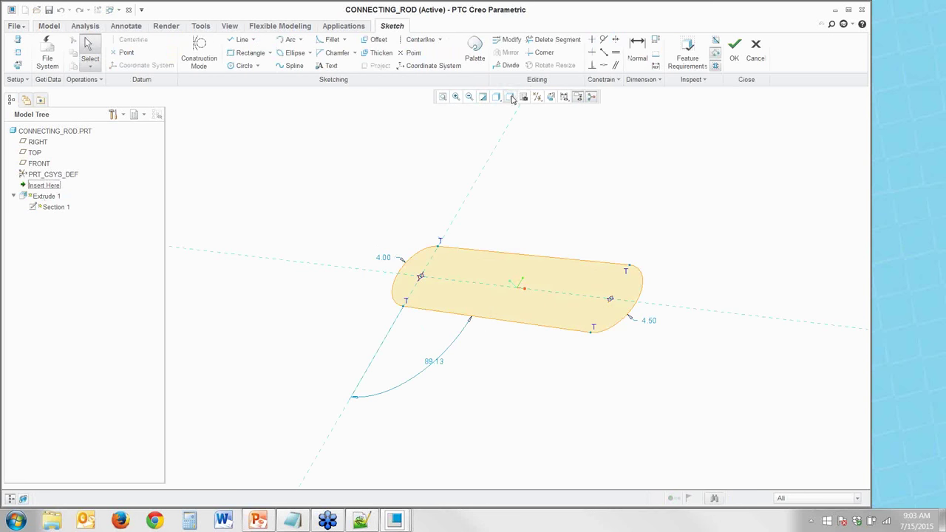
pyautogui.click(551, 96)
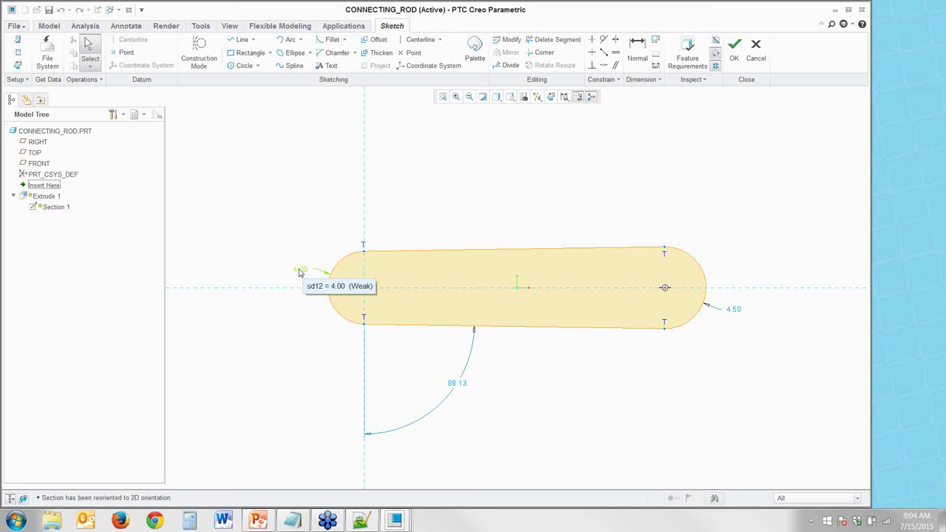
# Dimension both end arcs of the sketch by diameter and accept the offered values
pyautogui.click(637, 49)
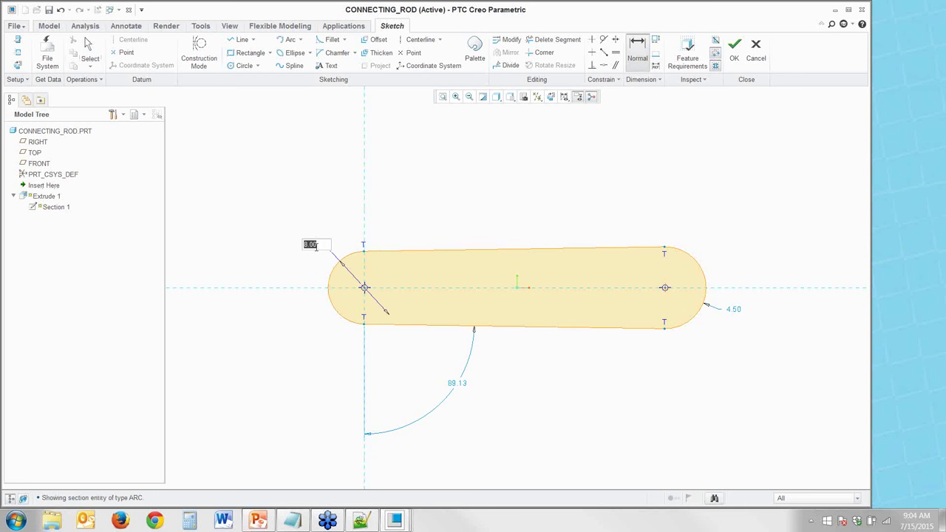
pyautogui.press('Return')
pyautogui.doubleClick(693, 246)
pyautogui.middleClick(693, 245)
pyautogui.press('Return')
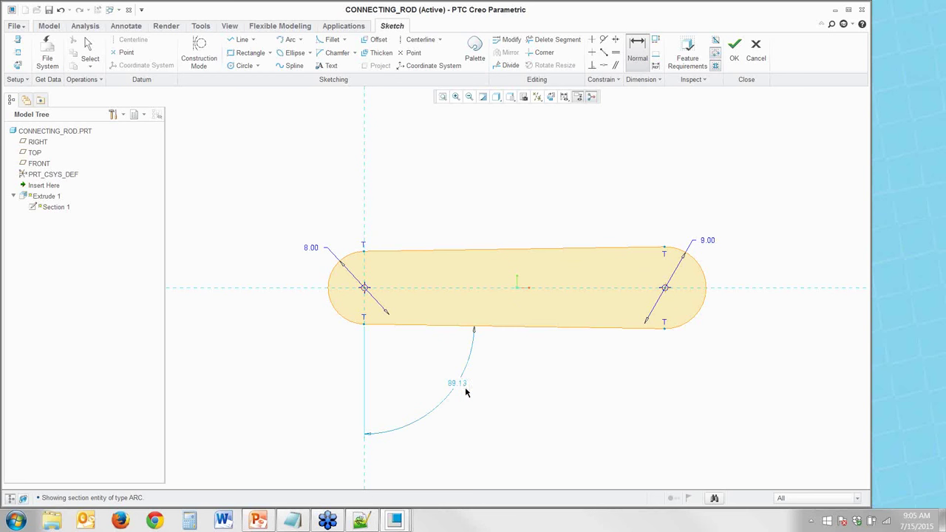
pyautogui.middleClick(532, 345)
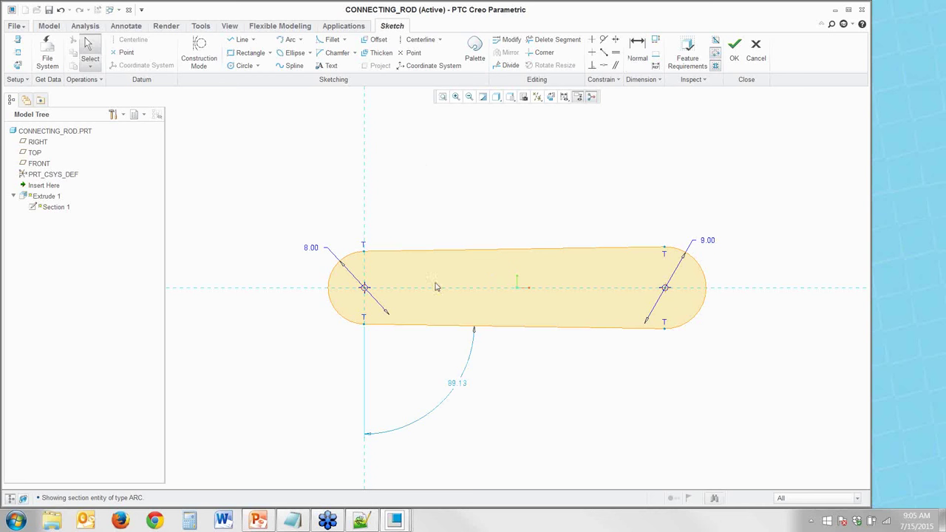
# Try to adjust the sketch's angle dimension dynamically with the Modify command, regenerating as it changes
pyautogui.click(452, 384)
pyautogui.click(510, 41)
pyautogui.moveTo(901, 236)
pyautogui.mouseDown()
pyautogui.moveTo(920, 235)
pyautogui.moveTo(906, 230)
pyautogui.mouseUp()
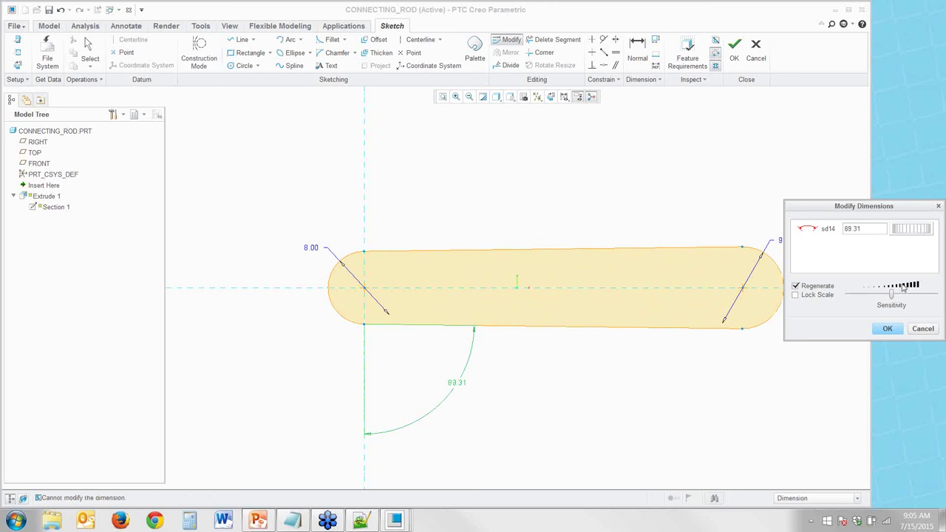
pyautogui.click(918, 328)
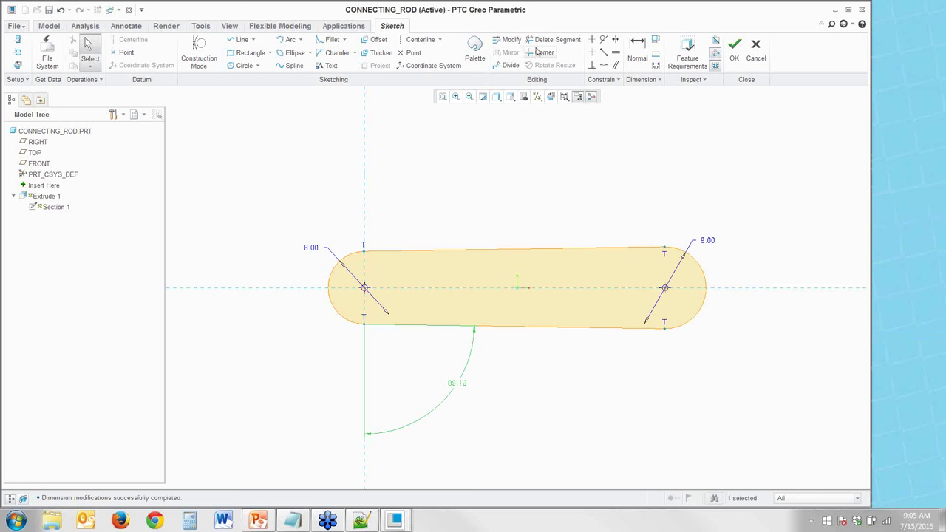
# Dimension the overall length between the outer edges of the two end arcs and set it to 40
pyautogui.click(637, 49)
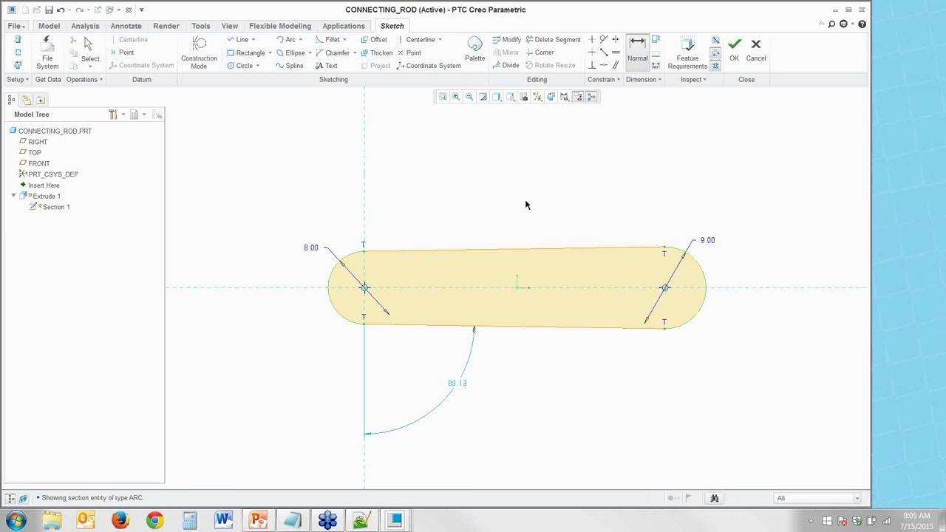
pyautogui.middleClick(501, 184)
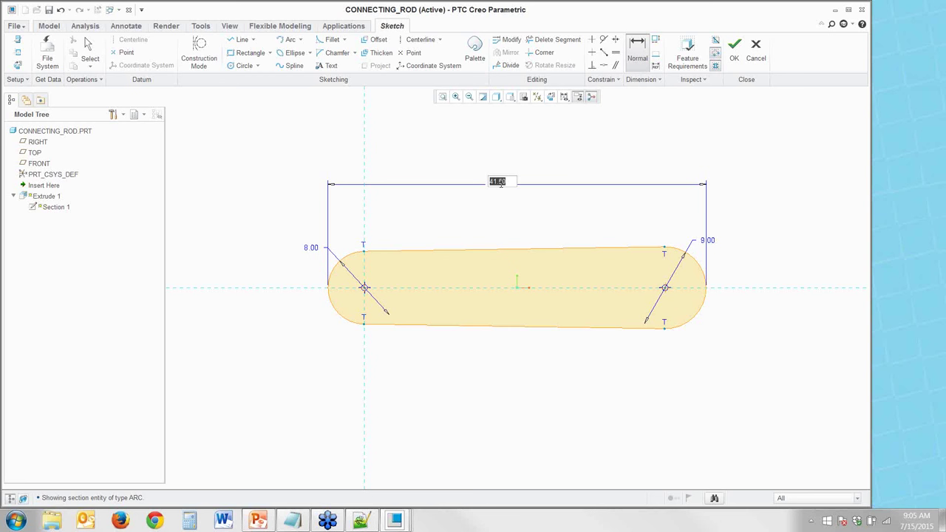
pyautogui.press('Return')
pyautogui.middleClick(589, 201)
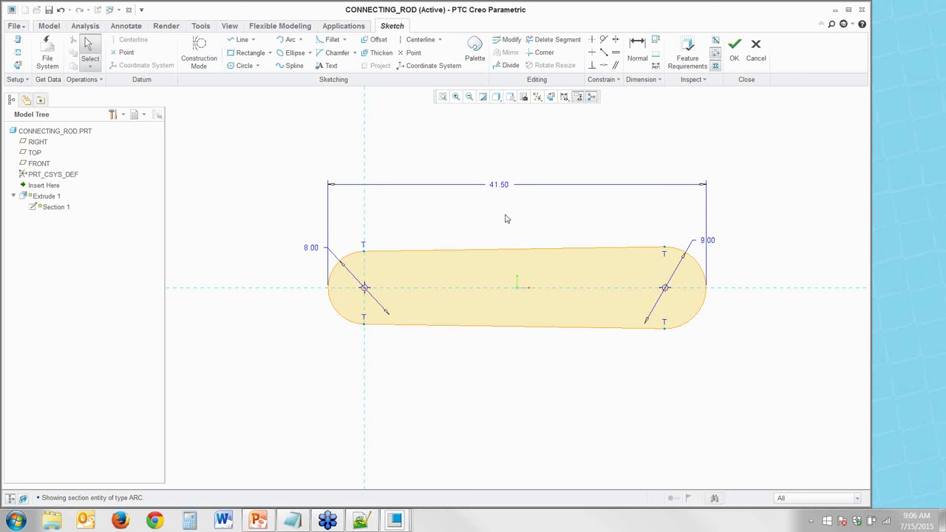
pyautogui.doubleClick(498, 184)
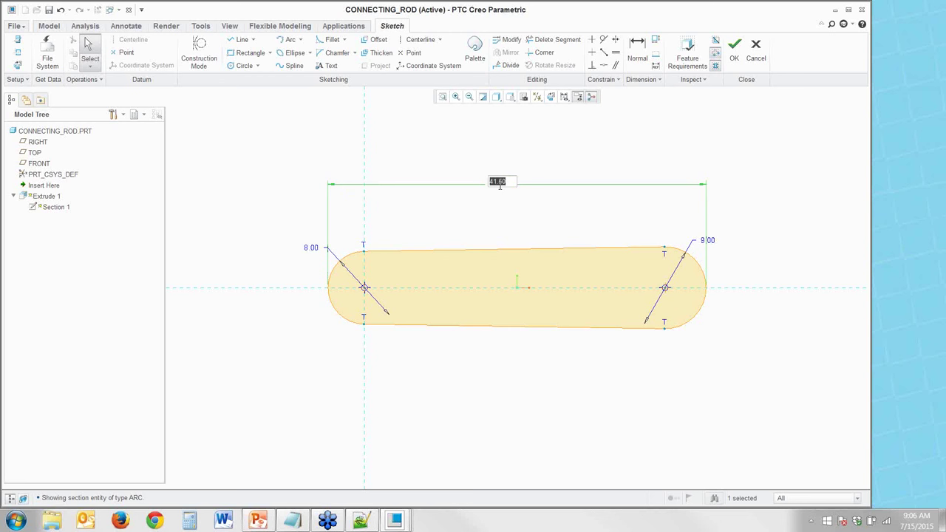
pyautogui.write('40')
pyautogui.press('Return')
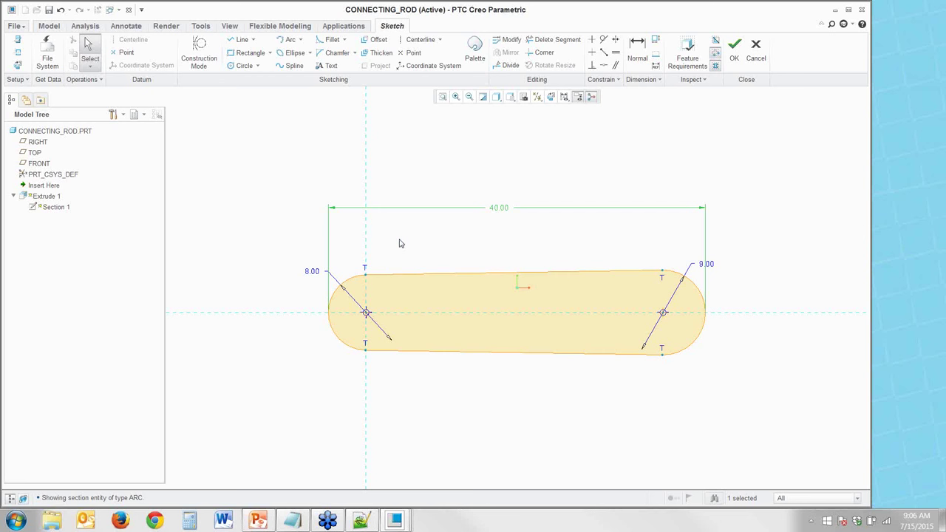
# Select the whole sketch, open all its dimensions together for modification, and move the dialog closer to the sketch
pyautogui.click(314, 273)
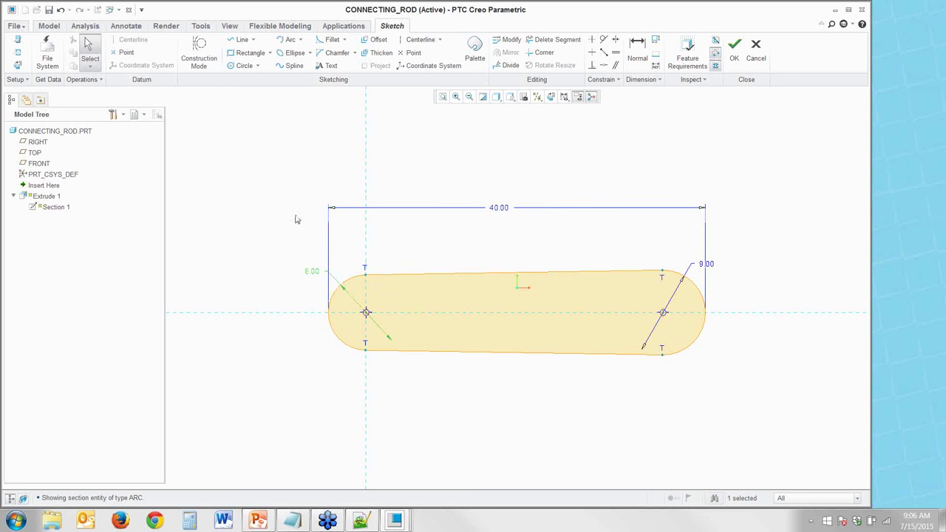
pyautogui.moveTo(271, 184)
pyautogui.mouseDown()
pyautogui.moveTo(339, 231)
pyautogui.moveTo(632, 376)
pyautogui.moveTo(739, 403)
pyautogui.mouseUp()
pyautogui.scroll(-2, 211, 264)
pyautogui.scroll(1, 533, 257)
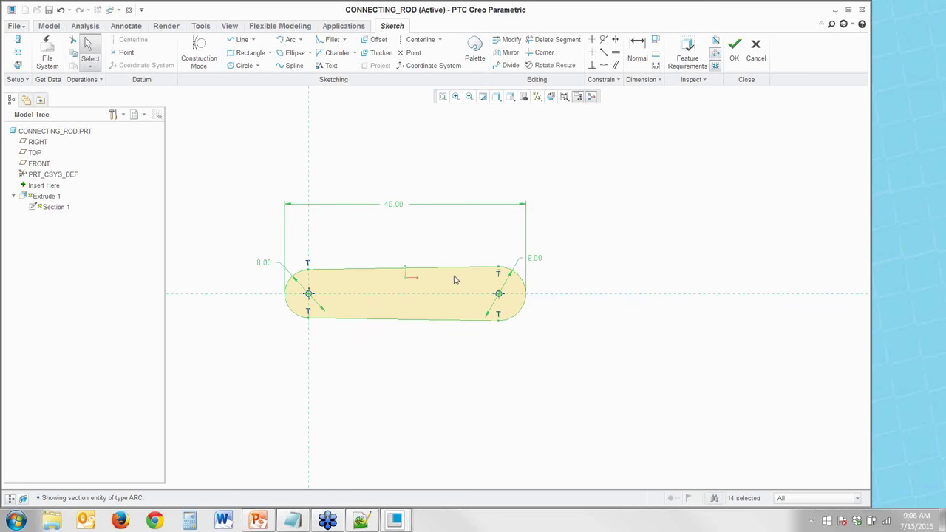
pyautogui.scroll(-1, 455, 279)
pyautogui.click(510, 43)
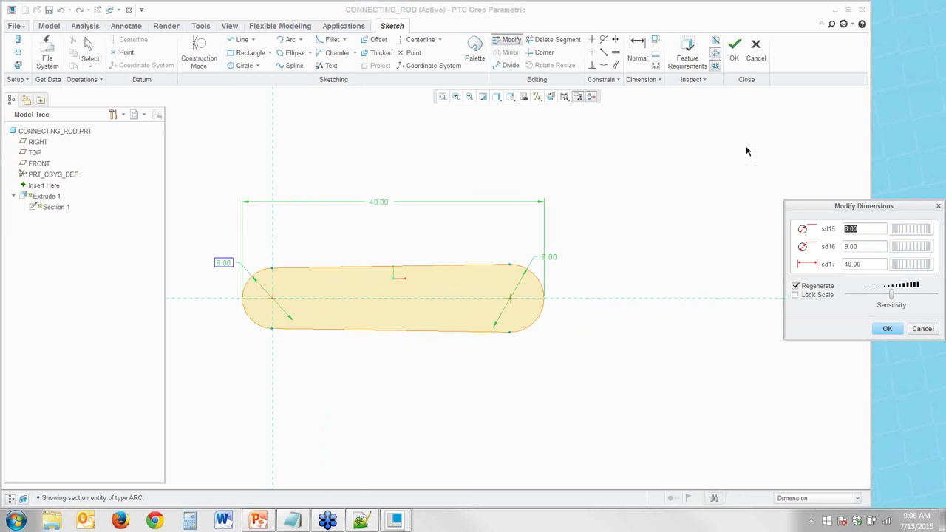
pyautogui.moveTo(816, 209); pyautogui.dragTo(657, 128)
# Change the larger end arc's diameter, sd16, to 11 and set it back to 9
pyautogui.click(706, 165)
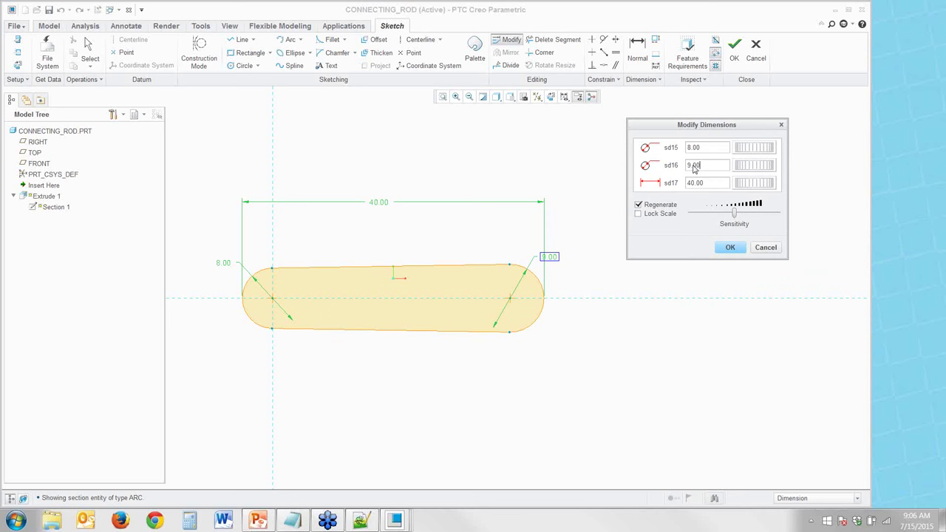
pyautogui.moveTo(701, 165); pyautogui.dragTo(676, 165)
pyautogui.write('11')
pyautogui.press('Tab')
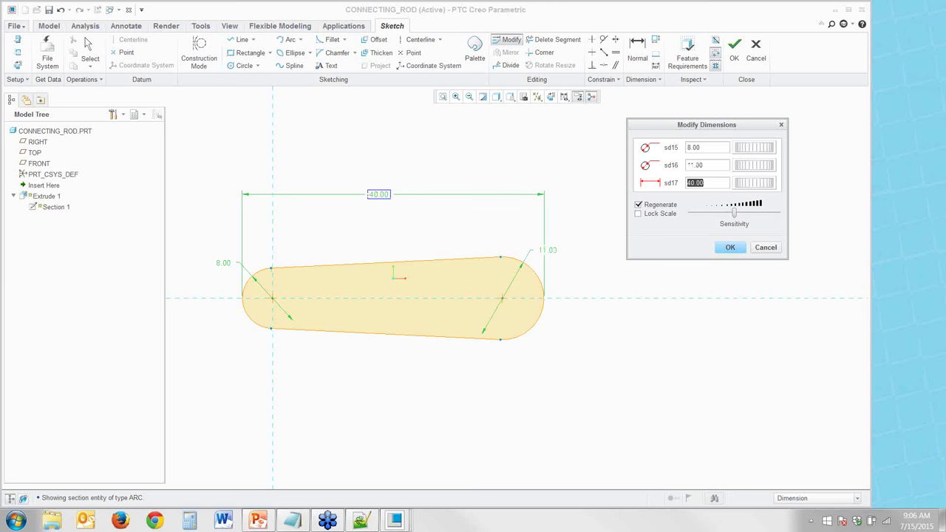
pyautogui.doubleClick(679, 164)
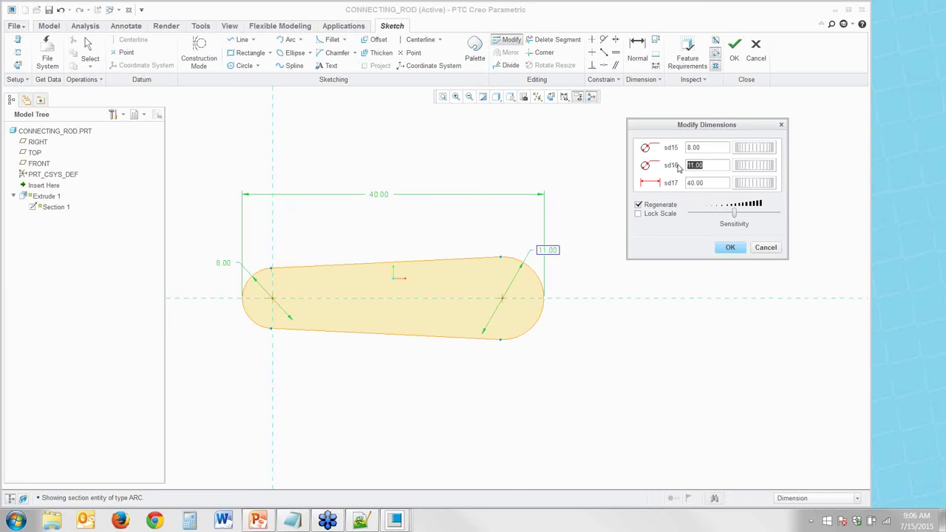
pyautogui.write('9')
pyautogui.press('Tab')
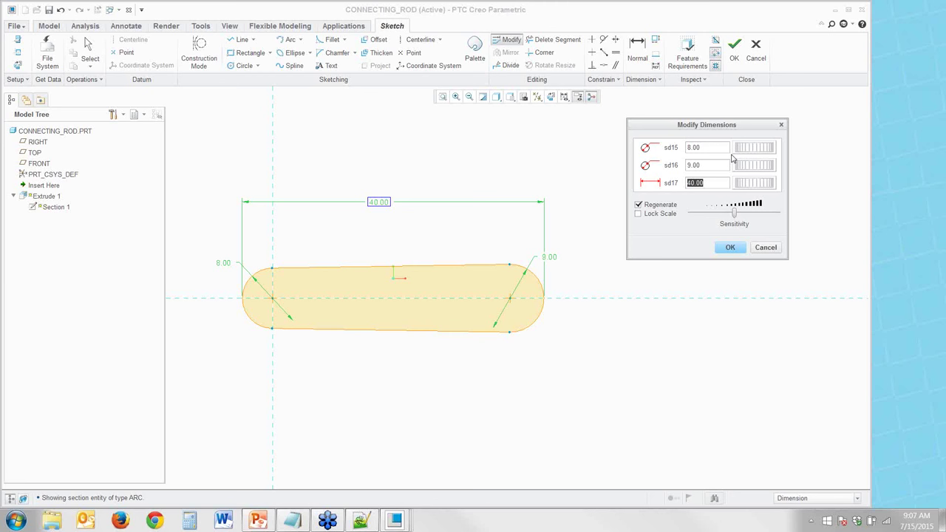
# Try varying the smaller end's diameter sd15 to 10.55 and the overall length sd17 to 48.27 with live regeneration
pyautogui.moveTo(743, 151); pyautogui.dragTo(800, 154)
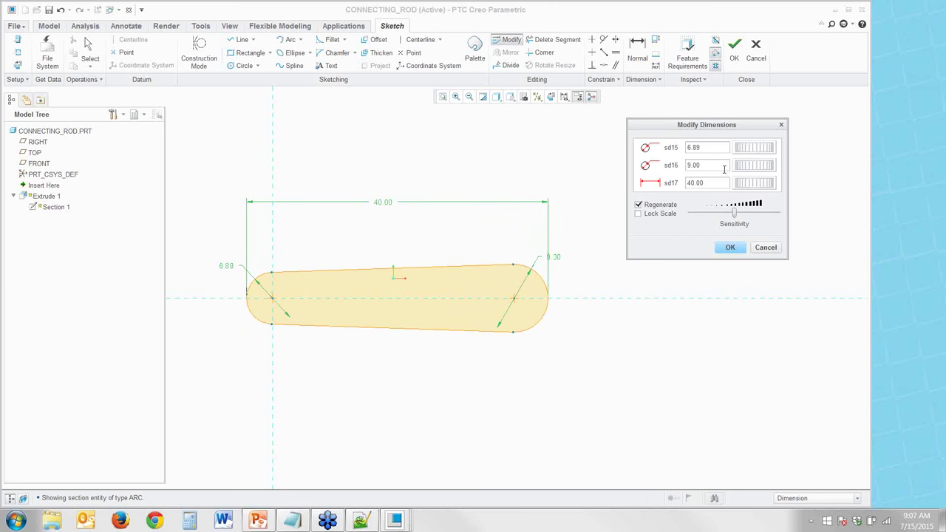
pyautogui.moveTo(742, 185)
pyautogui.mouseDown()
pyautogui.moveTo(790, 190)
pyautogui.moveTo(739, 194)
pyautogui.moveTo(776, 196)
pyautogui.moveTo(767, 200)
pyautogui.mouseUp()
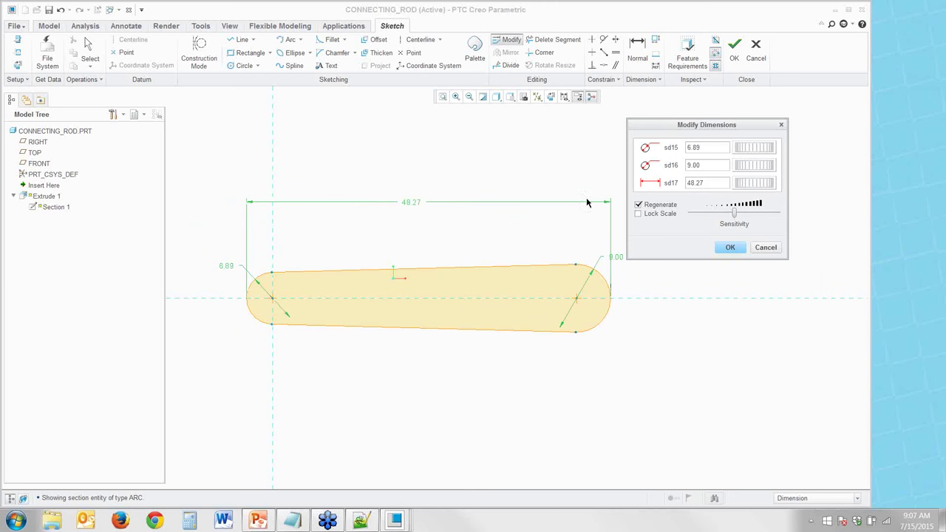
pyautogui.moveTo(744, 150); pyautogui.dragTo(795, 149)
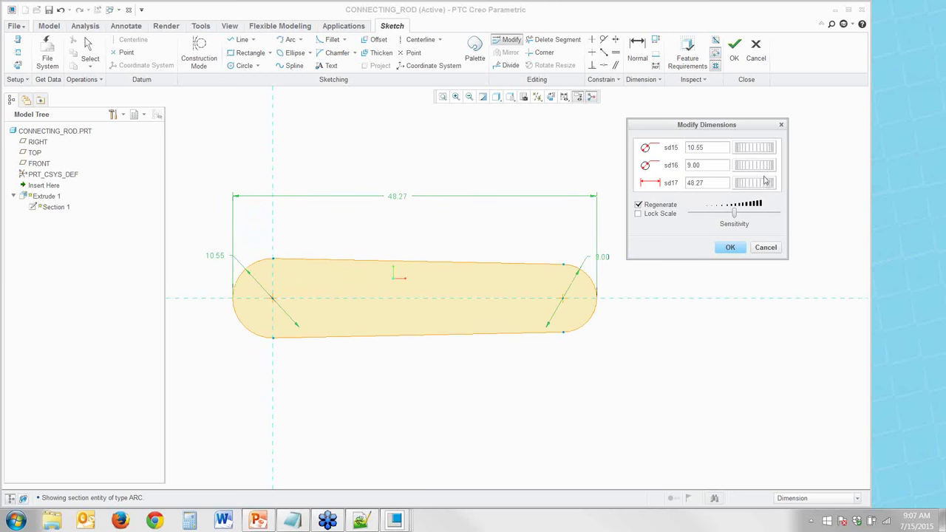
# Try shortening length sd17 to 31.97 and varying diameter sd15 between 28.22 and 8.35, and cancel all the dimension modifications
pyautogui.moveTo(766, 185); pyautogui.dragTo(705, 182)
pyautogui.moveTo(749, 152); pyautogui.dragTo(862, 161)
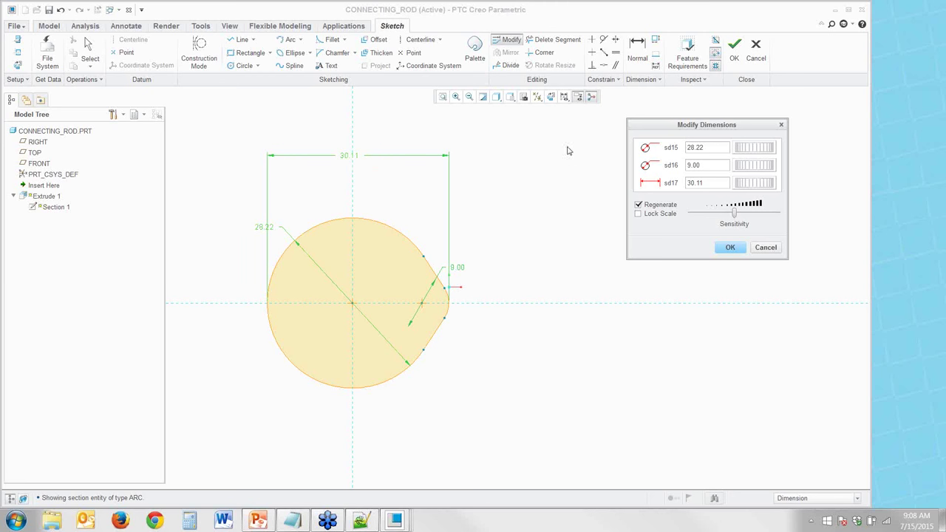
pyautogui.moveTo(742, 151)
pyautogui.mouseDown()
pyautogui.moveTo(752, 150)
pyautogui.moveTo(666, 152)
pyautogui.moveTo(626, 173)
pyautogui.mouseUp()
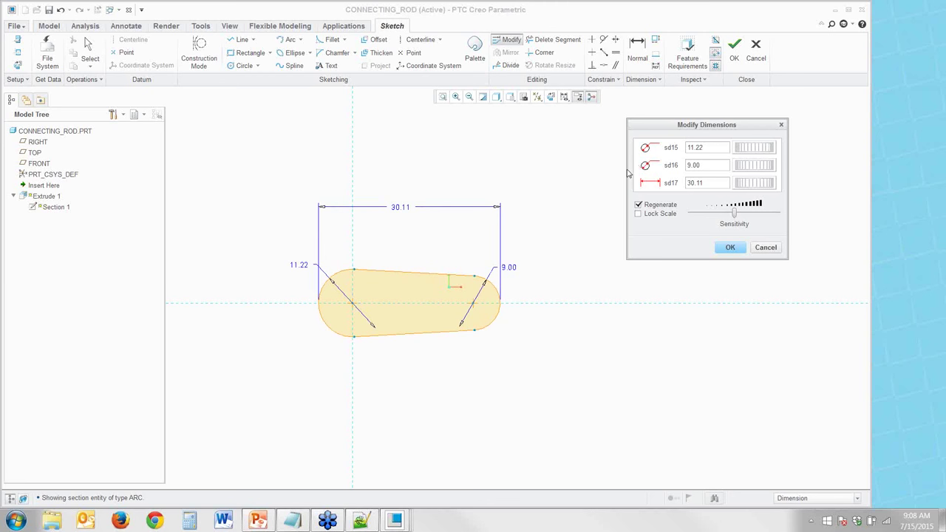
pyautogui.moveTo(747, 154); pyautogui.dragTo(709, 155)
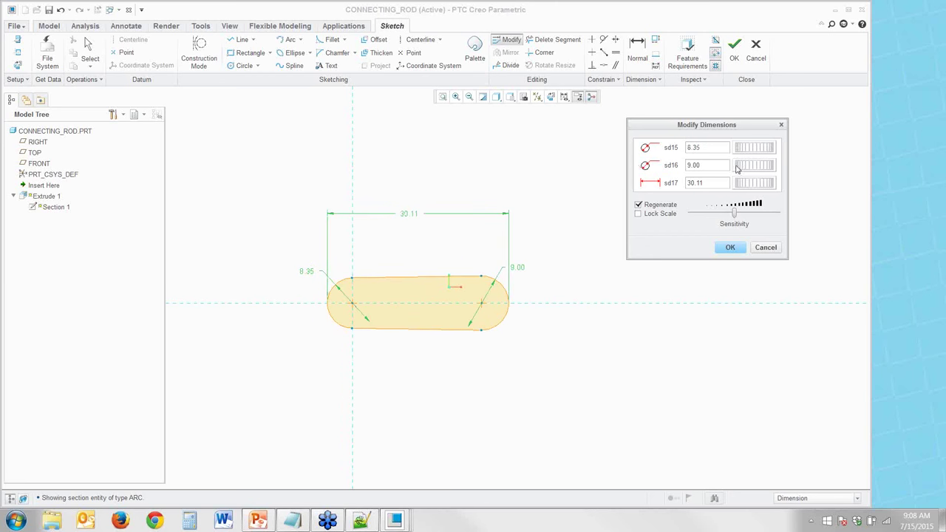
pyautogui.moveTo(747, 184)
pyautogui.mouseDown()
pyautogui.moveTo(768, 187)
pyautogui.moveTo(754, 187)
pyautogui.mouseUp()
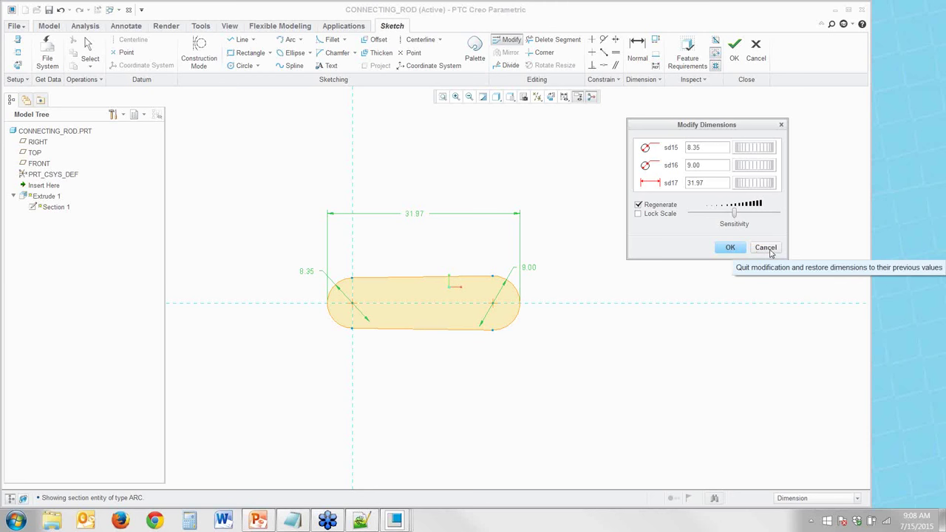
pyautogui.click(768, 249)
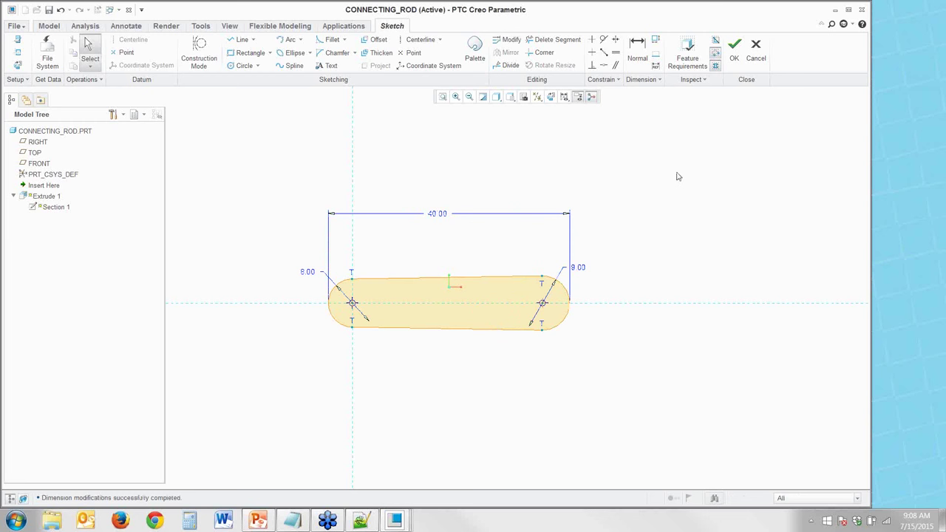
# Accept the connecting rod sketch, return to the engine blower assembly, and open its impeller housing part
pyautogui.click(734, 46)
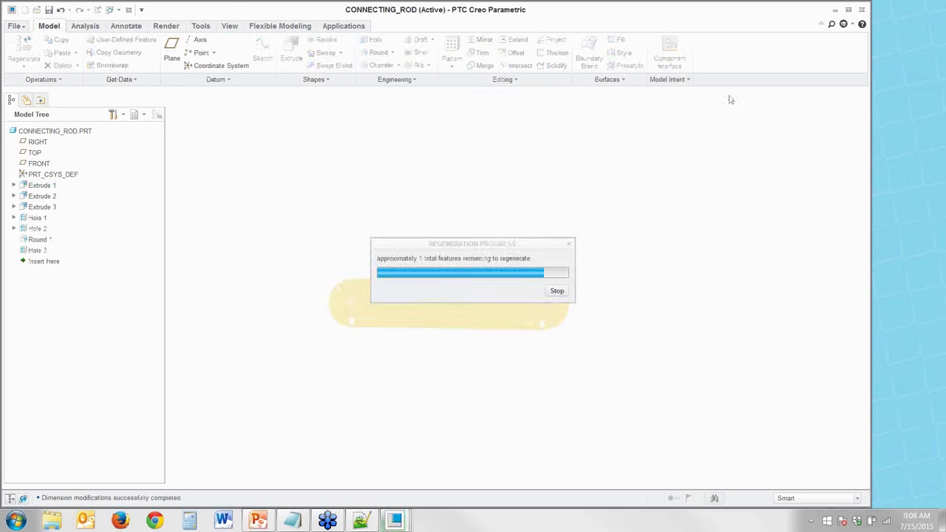
pyautogui.moveTo(471, 275); pyautogui.dragTo(460, 249, button='middle')
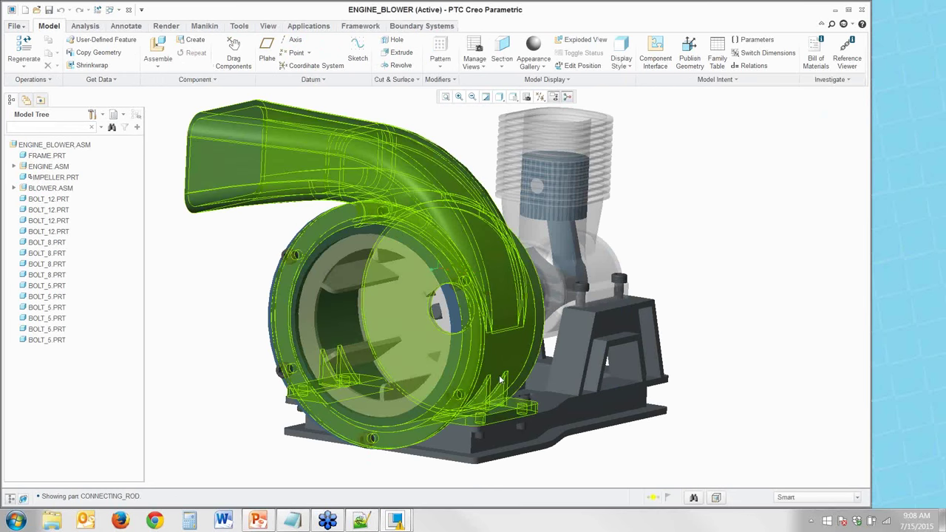
pyautogui.click(508, 359)
pyautogui.press('o')
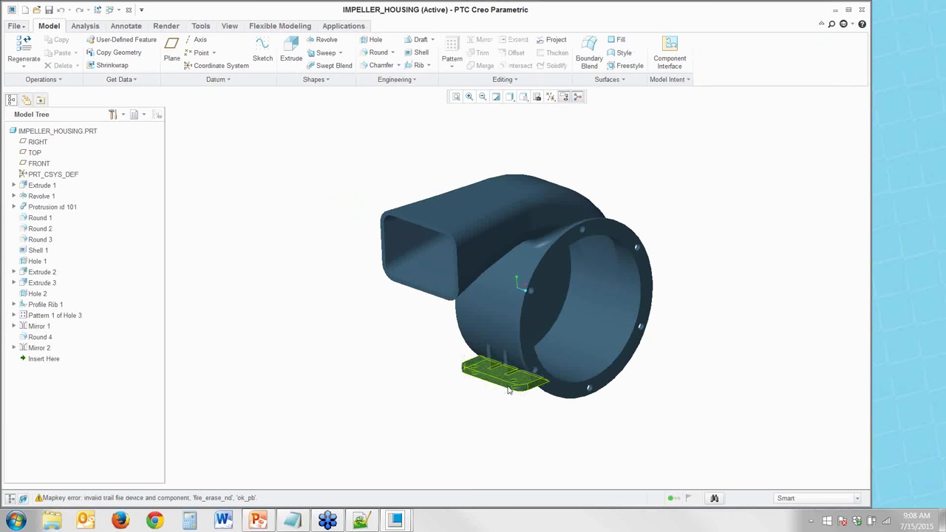
# Open Section 1 of Profile Rib 1 for editing and orient the view parallel to the sketch plane
pyautogui.moveTo(542, 402); pyautogui.dragTo(453, 408, button='middle')
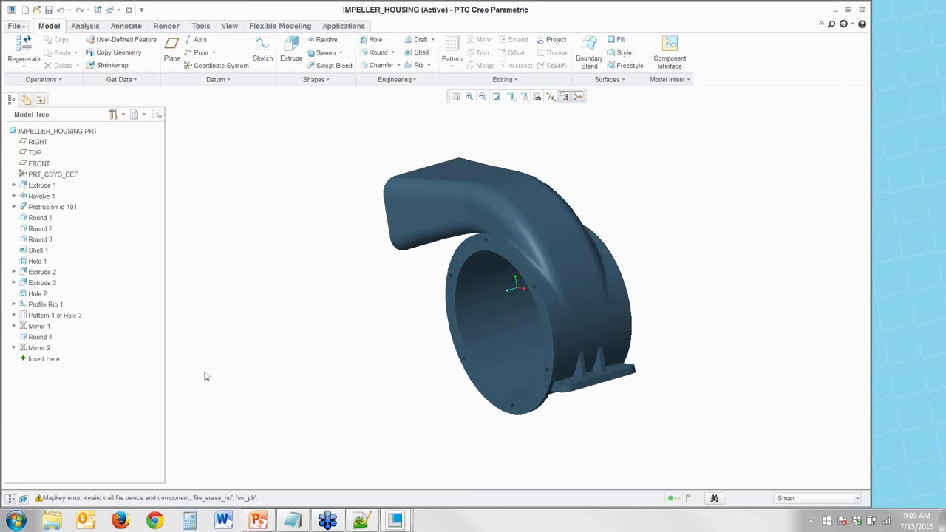
pyautogui.click(14, 305)
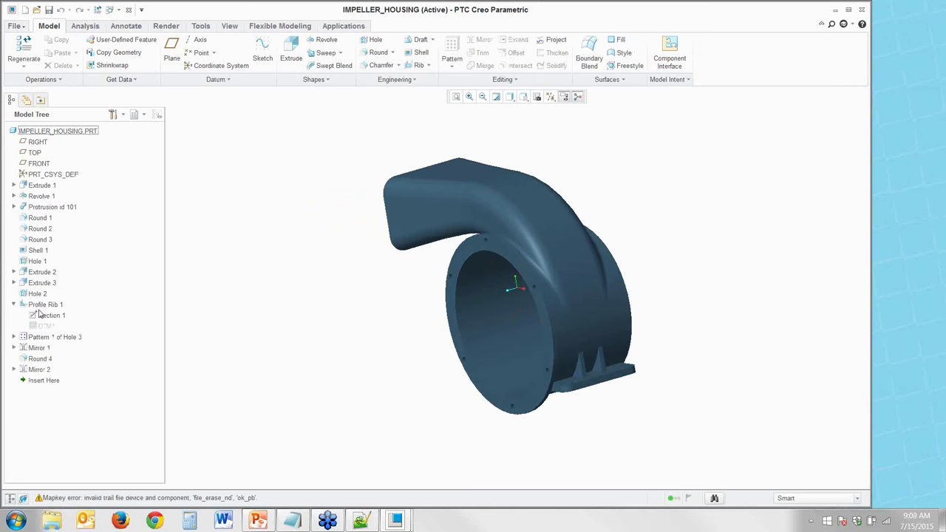
pyautogui.click(52, 315)
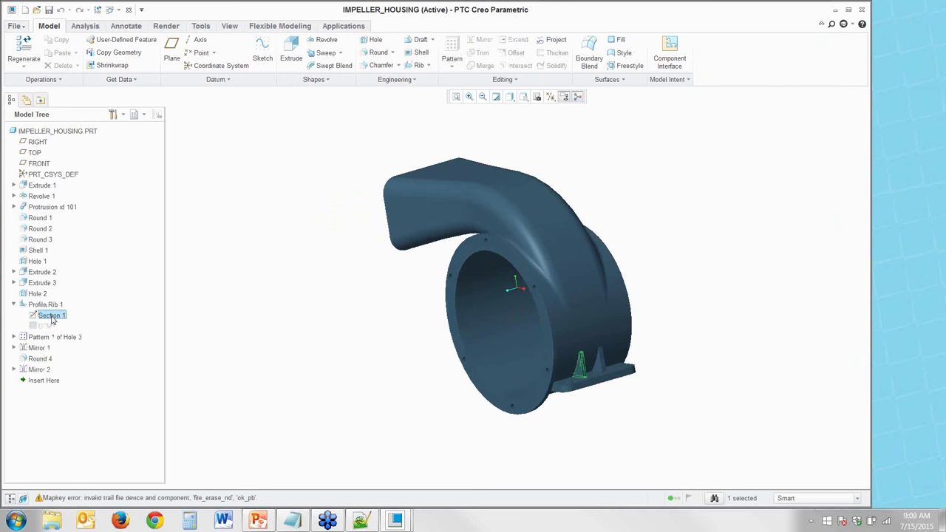
pyautogui.click(91, 309)
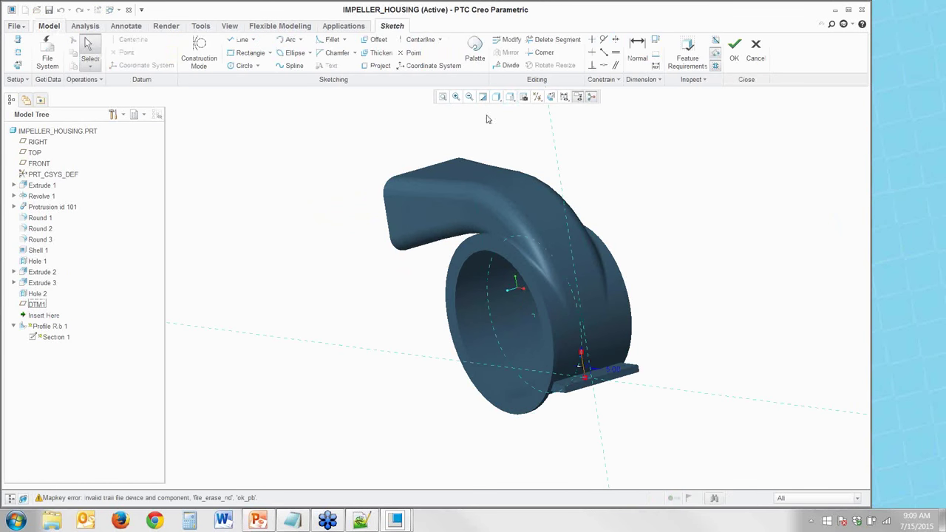
pyautogui.click(551, 98)
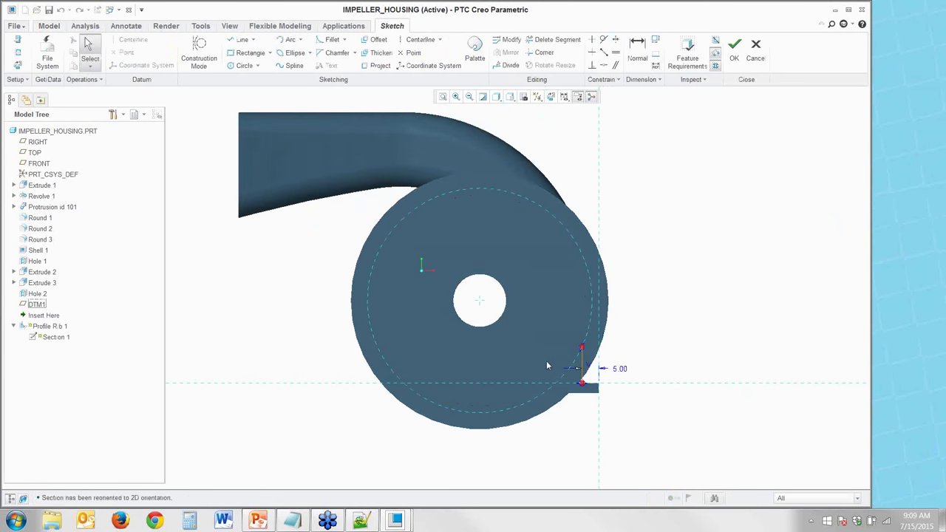
# Try to set the rib line's offset from the vertical reference at the mounting foot's edge to 0.5
pyautogui.scroll(-3, 572, 380)
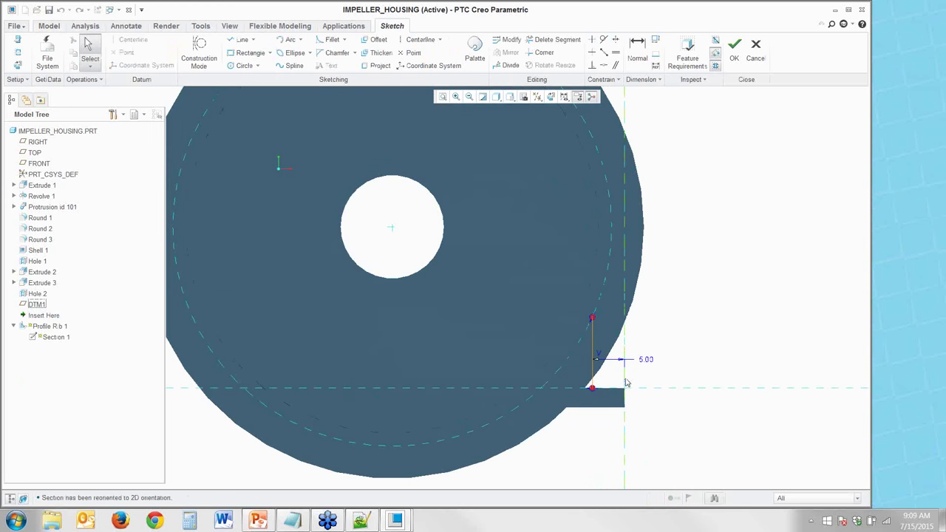
pyautogui.scroll(-2, 625, 379)
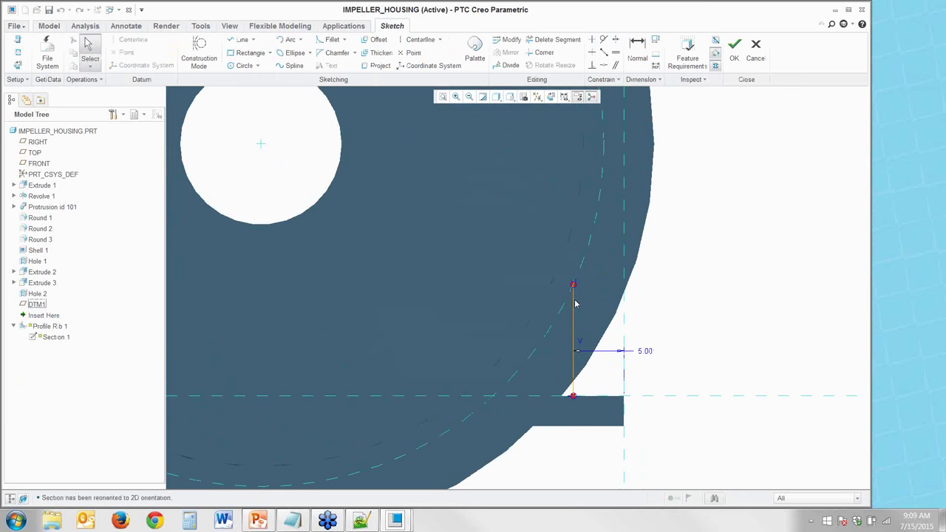
pyautogui.doubleClick(643, 352)
pyautogui.write('0.5')
pyautogui.press('Return')
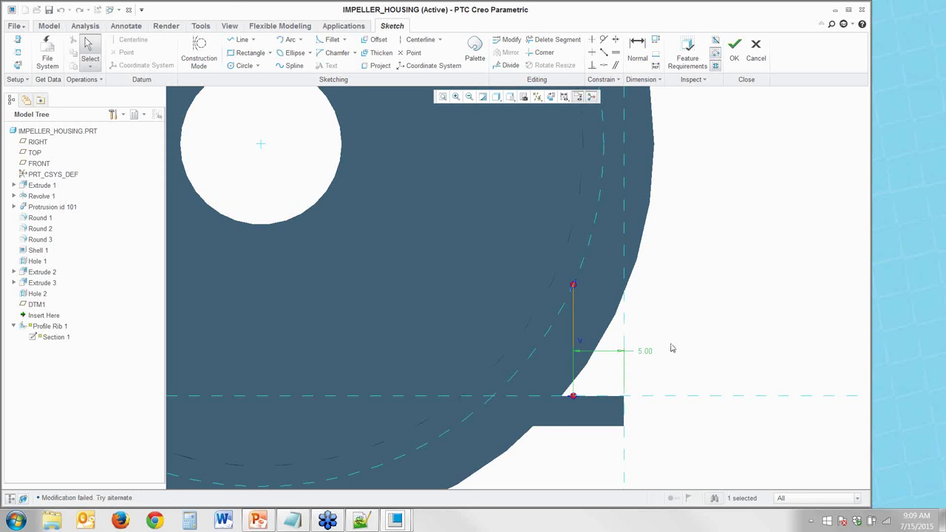
pyautogui.doubleClick(651, 356)
pyautogui.press('Escape')
pyautogui.doubleClick(644, 352)
pyautogui.press('BackSpace')
pyautogui.press('Return')
# Try reducing the rib line's offset dynamically to 2.02 with Modify, cancel the change, and quit the sketch without saving
pyautogui.scroll(2, 344, 420)
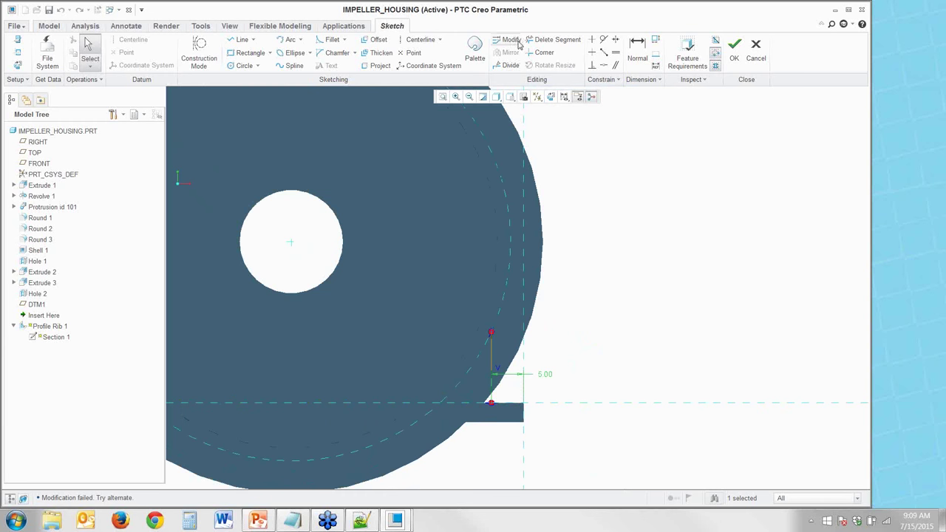
pyautogui.click(512, 42)
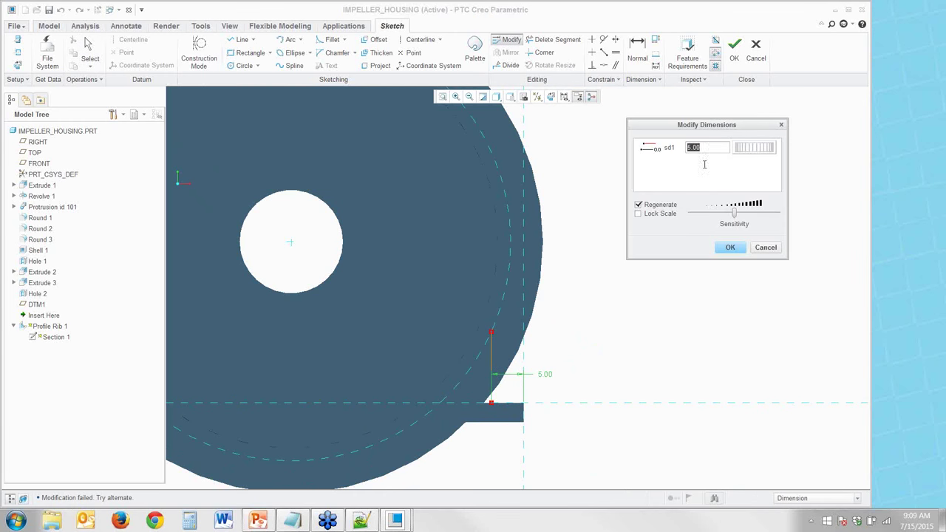
pyautogui.moveTo(762, 151); pyautogui.dragTo(740, 154)
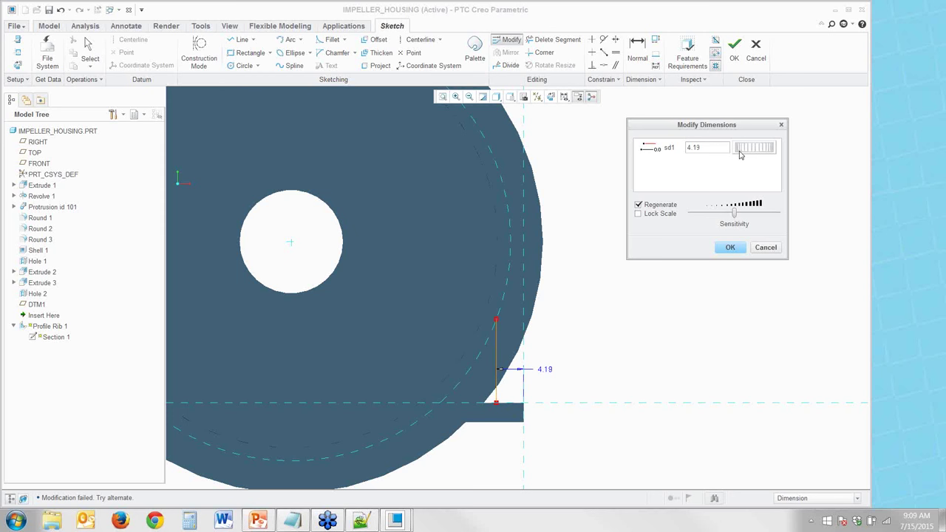
pyautogui.moveTo(741, 154); pyautogui.dragTo(689, 161)
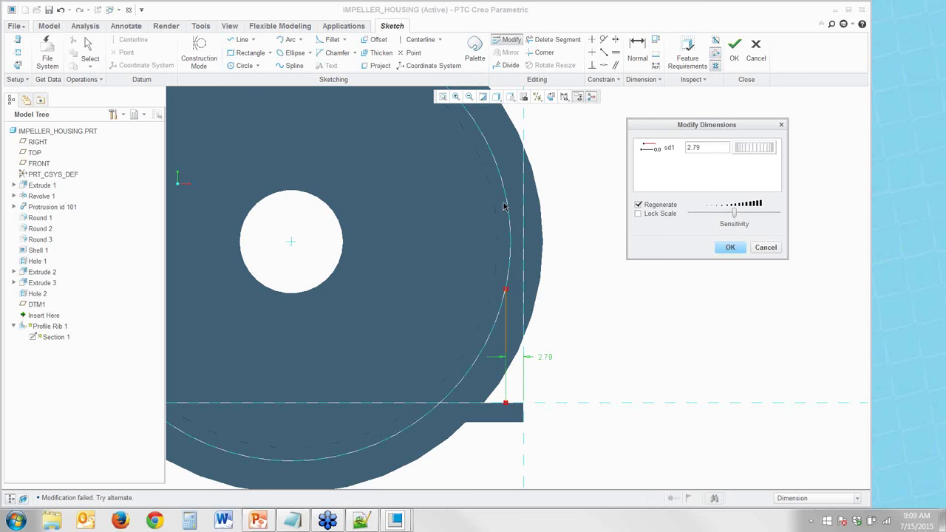
pyautogui.moveTo(755, 147); pyautogui.dragTo(717, 149)
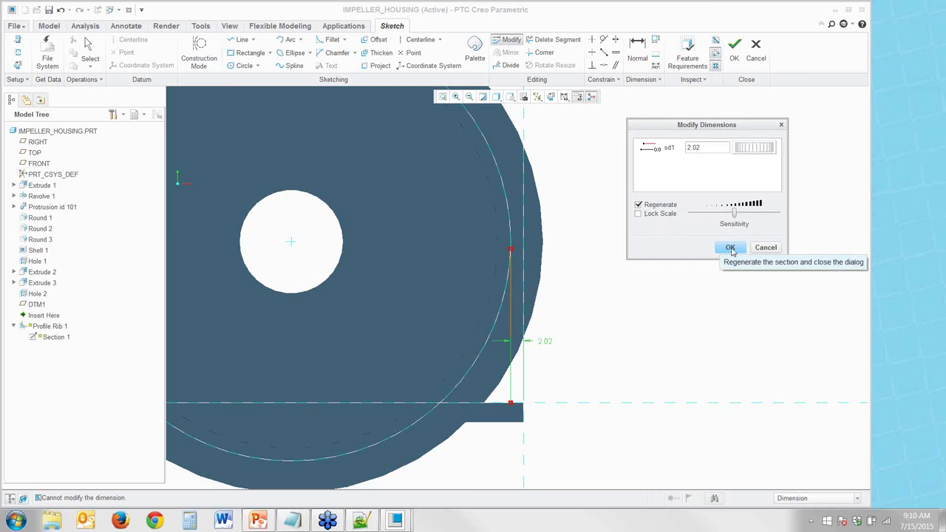
pyautogui.click(763, 249)
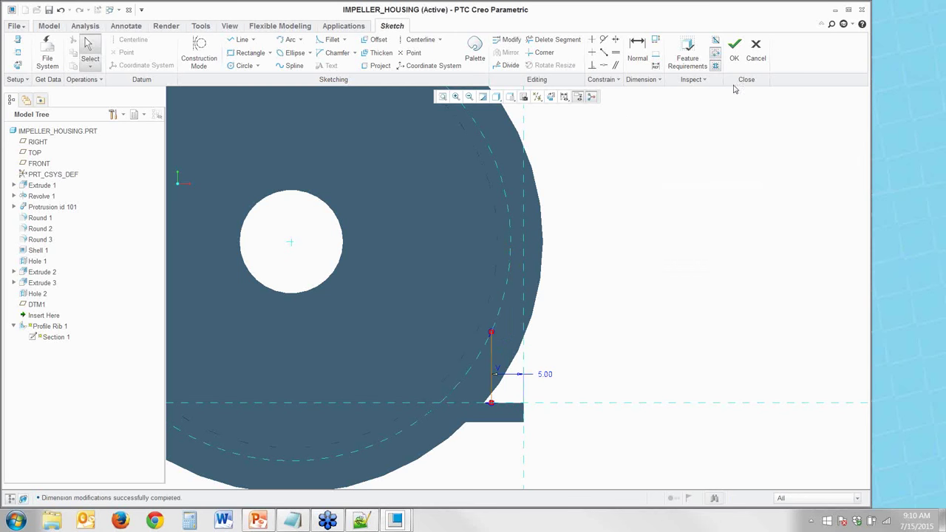
pyautogui.click(764, 67)
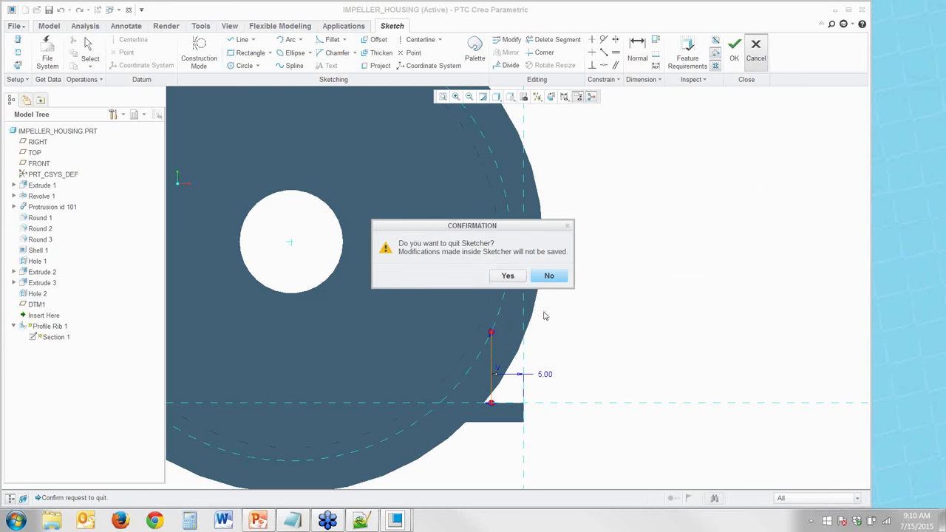
pyautogui.click(506, 275)
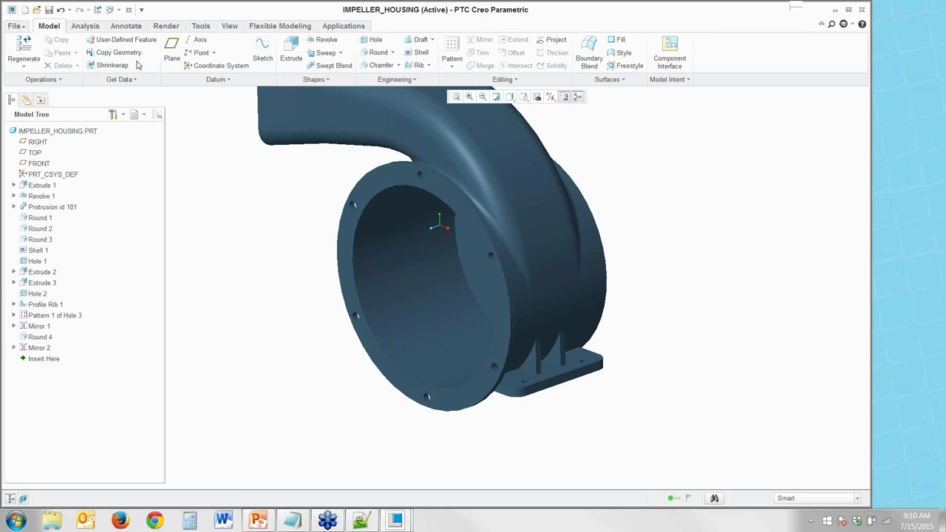
# Open the part intent.prt from the Intent_Edges folder
pyautogui.click(35, 13)
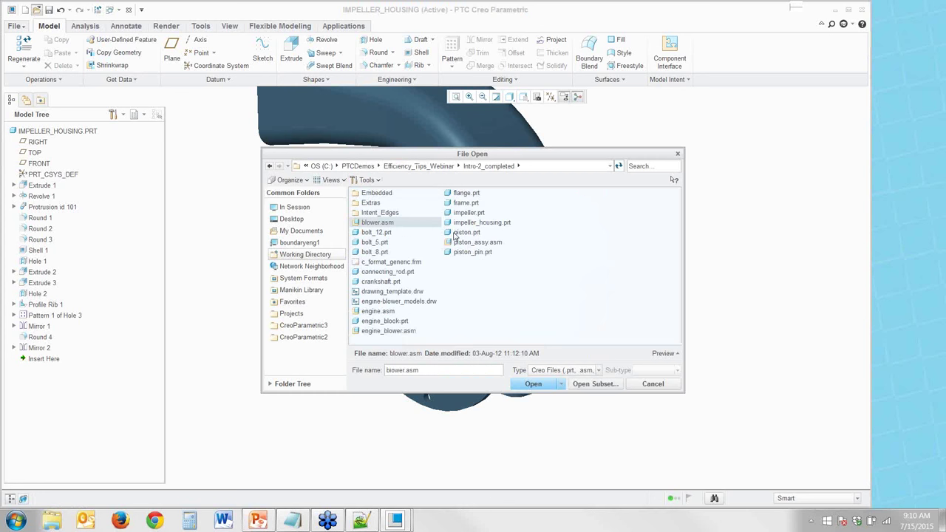
pyautogui.doubleClick(379, 213)
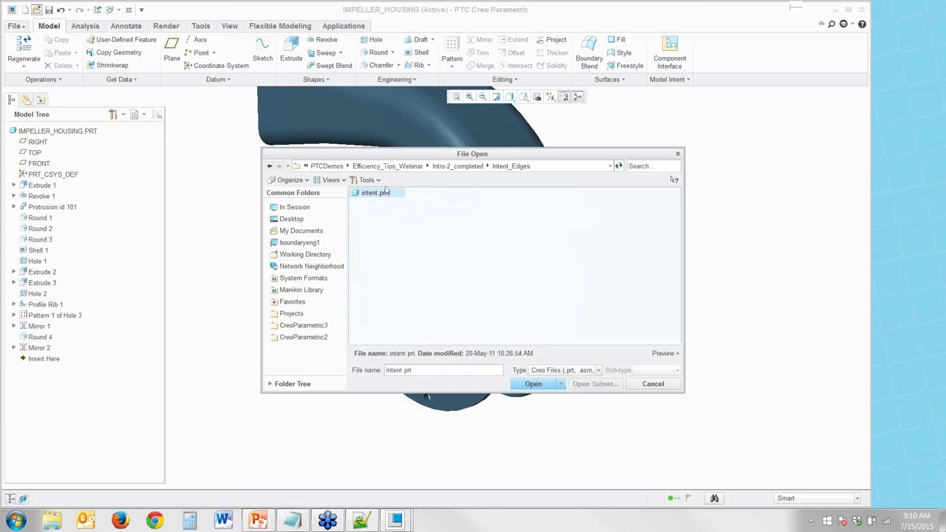
pyautogui.doubleClick(374, 193)
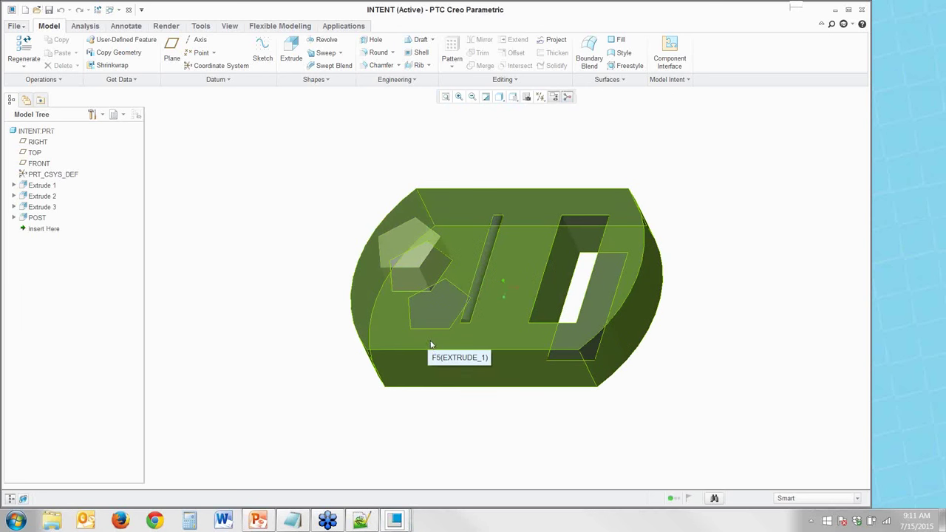
# Start a Round and select the intent chain of all the pentagonal post's vertical side edges
pyautogui.moveTo(253, 294); pyautogui.dragTo(251, 261, button='middle')
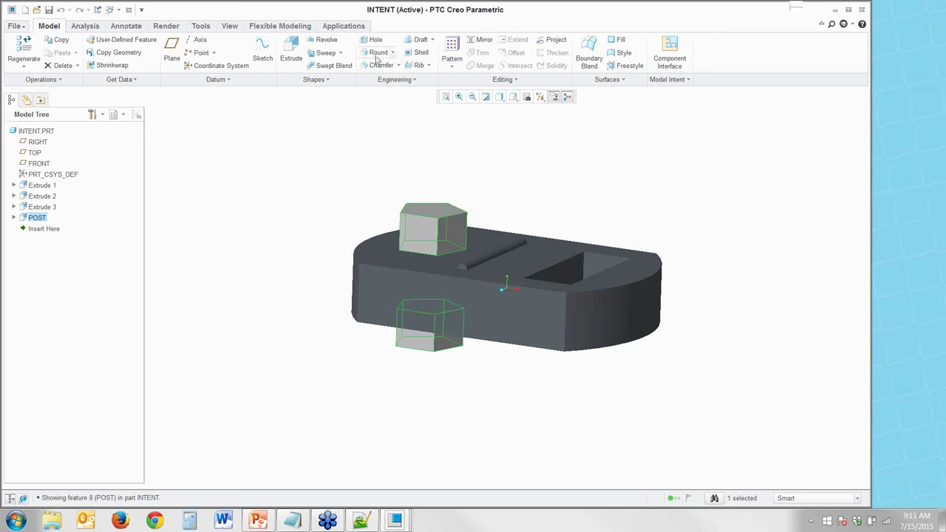
pyautogui.click(355, 116)
pyautogui.click(379, 52)
pyautogui.moveTo(444, 328)
pyautogui.mouseDown(button='middle')
pyautogui.moveTo(464, 242)
pyautogui.moveTo(455, 242)
pyautogui.mouseUp(button='middle')
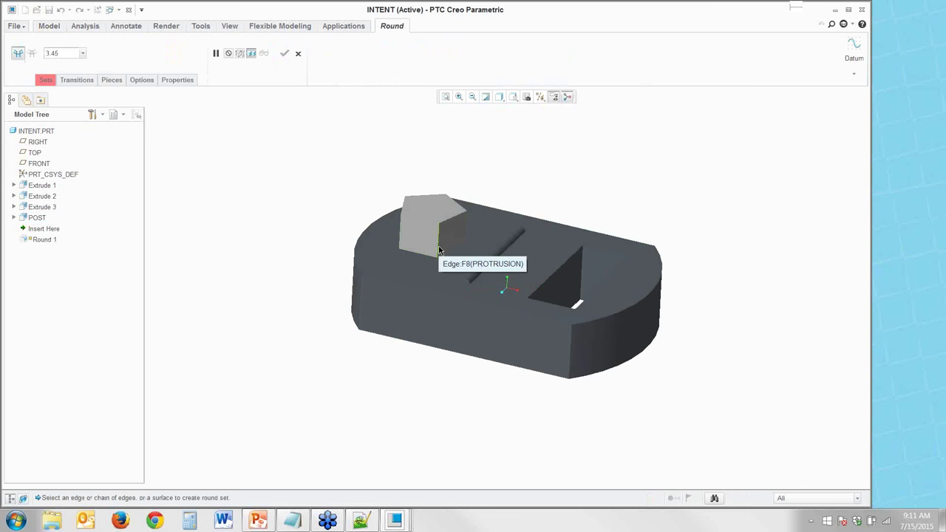
pyautogui.click(439, 251)
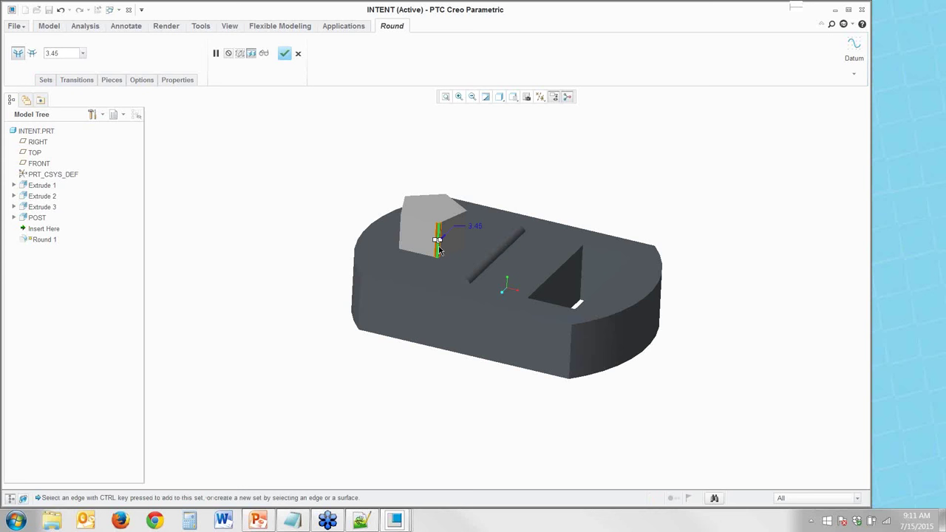
pyautogui.keyDown('ctrl'); pyautogui.click(439, 251); pyautogui.keyUp('ctrl')
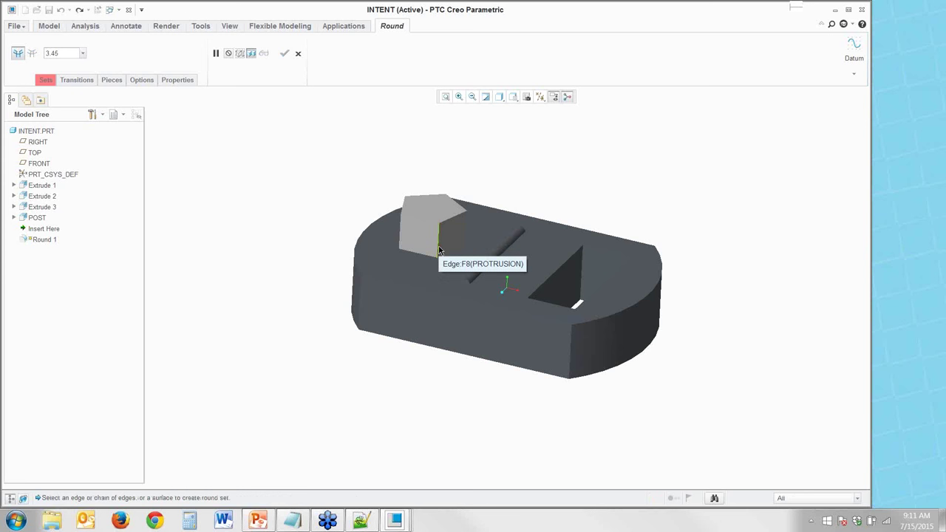
pyautogui.rightClick(439, 251)
pyautogui.rightClick(439, 250)
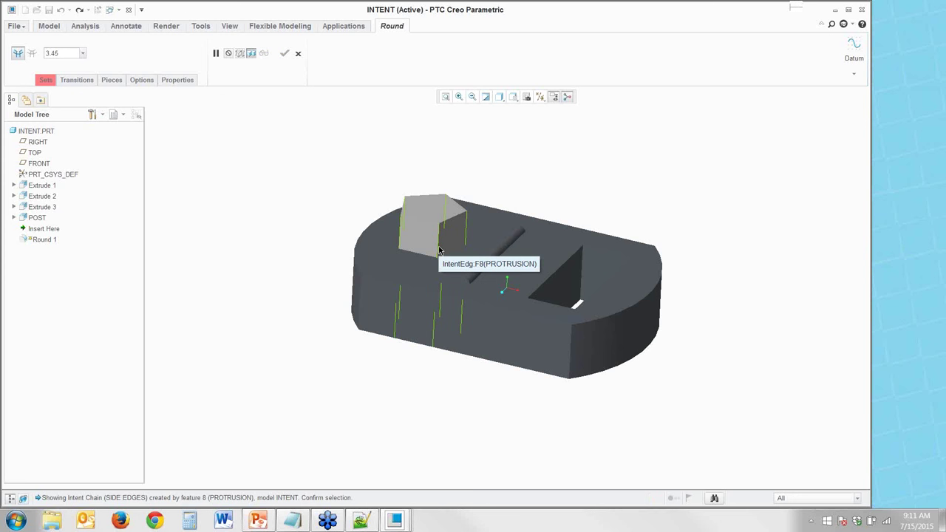
pyautogui.click(439, 249)
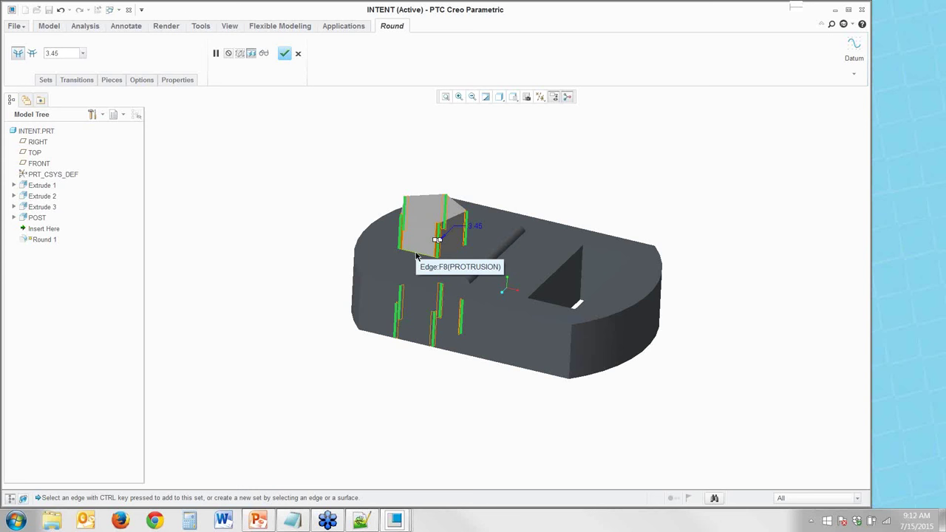
# Add the intent chain where the post's sides meet the block's upper face to the round's references
pyautogui.rightClick(416, 257)
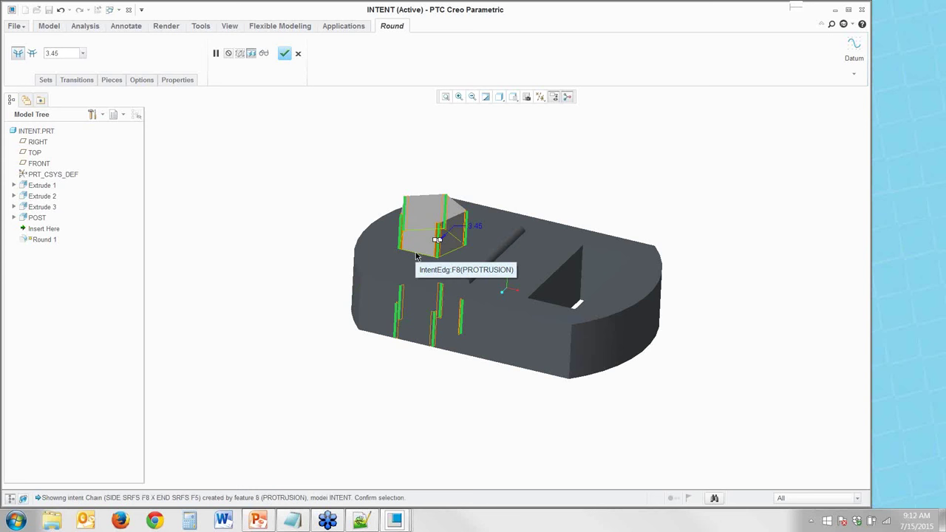
pyautogui.rightClick(416, 256)
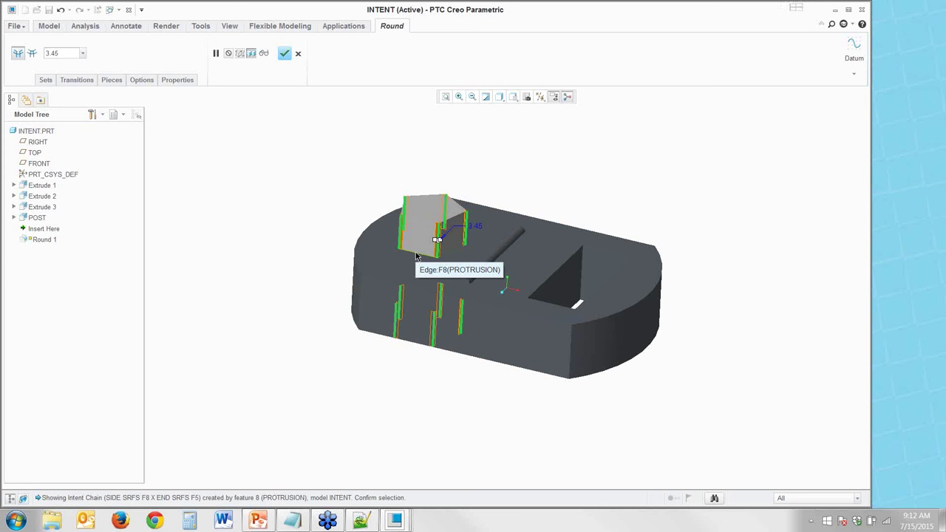
pyautogui.rightClick(416, 256)
pyautogui.rightClick(417, 256)
pyautogui.click(416, 256)
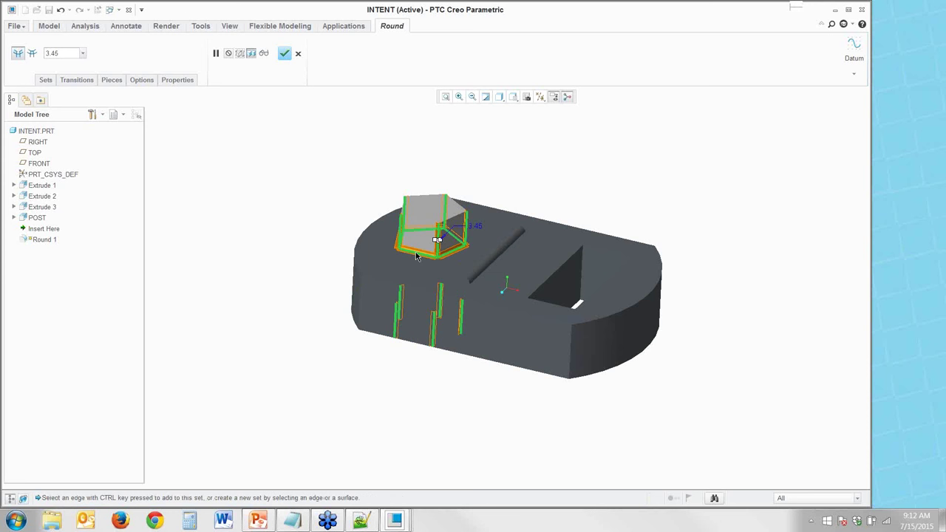
# Set the round's radius to 6 and complete the feature
pyautogui.click(64, 53)
pyautogui.write('6.3')
pyautogui.press('Return')
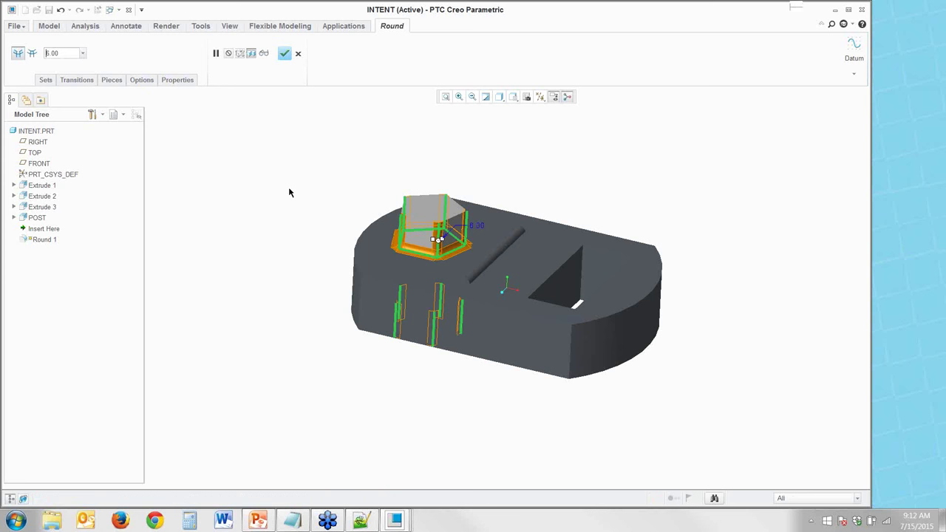
pyautogui.scroll(-1, 289, 192)
pyautogui.middleClick(289, 189)
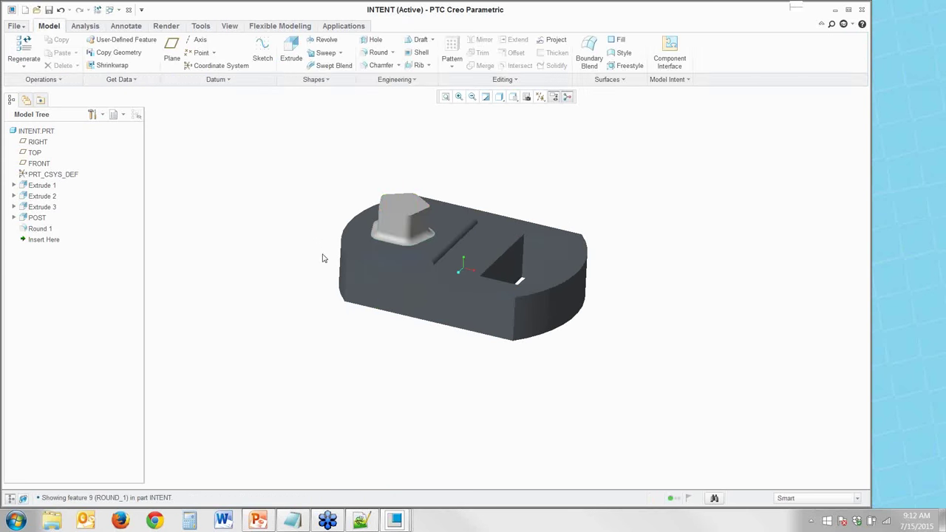
pyautogui.click(418, 244)
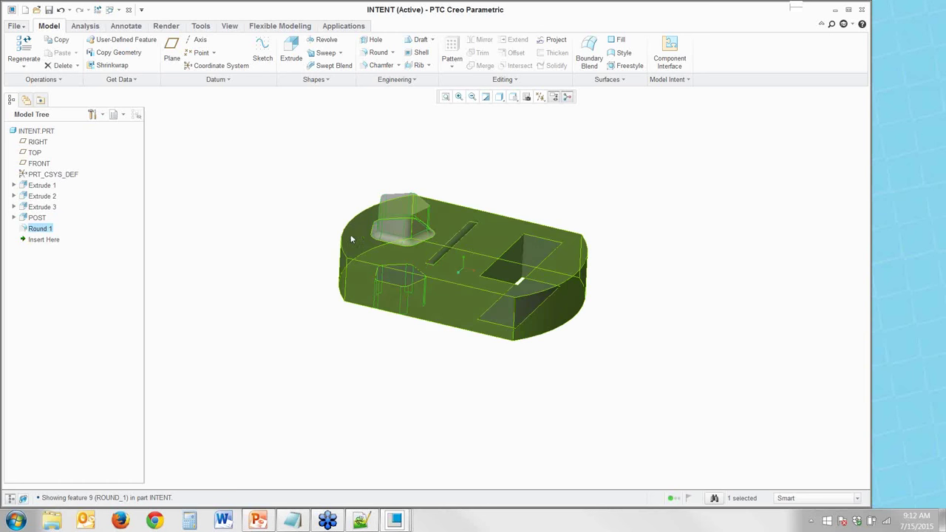
pyautogui.click(314, 218)
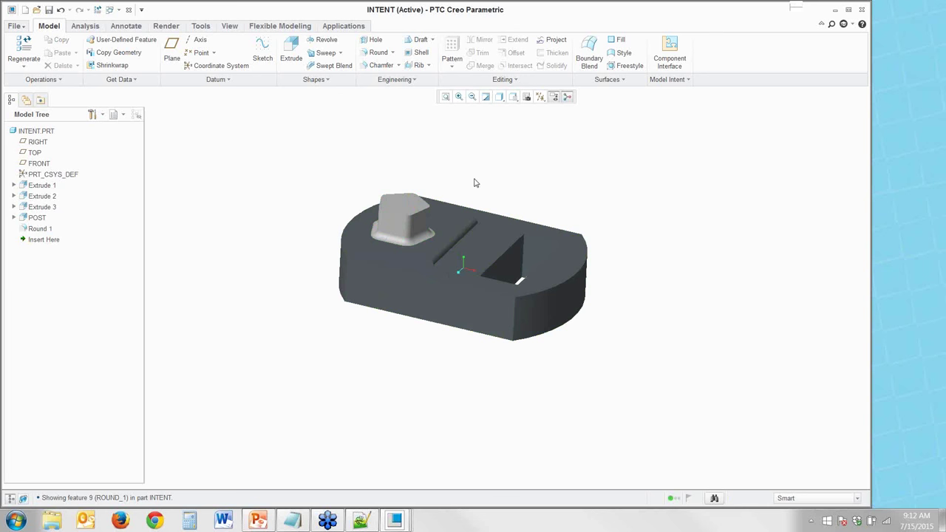
# Expand POST and display the dimensions of its Section 1 for editing
pyautogui.scroll(-3, 473, 189)
pyautogui.click(13, 218)
pyautogui.click(51, 229)
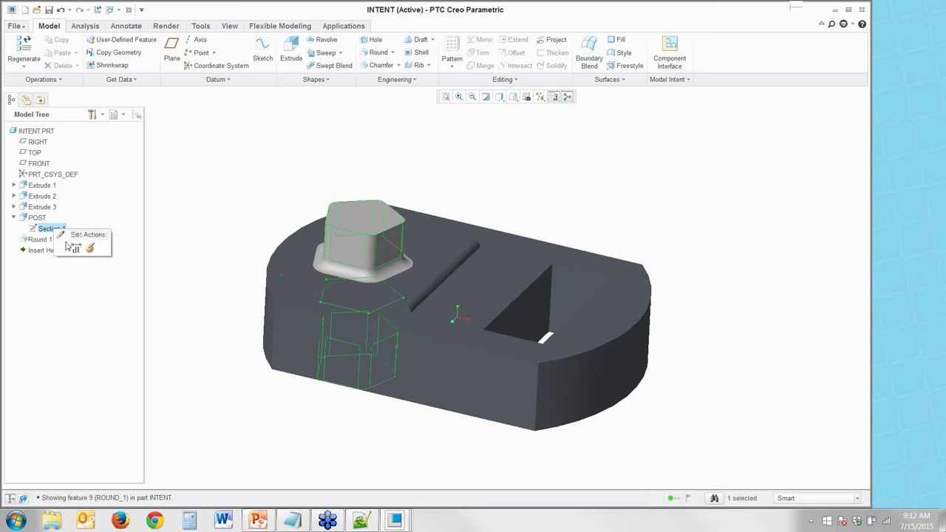
pyautogui.click(78, 251)
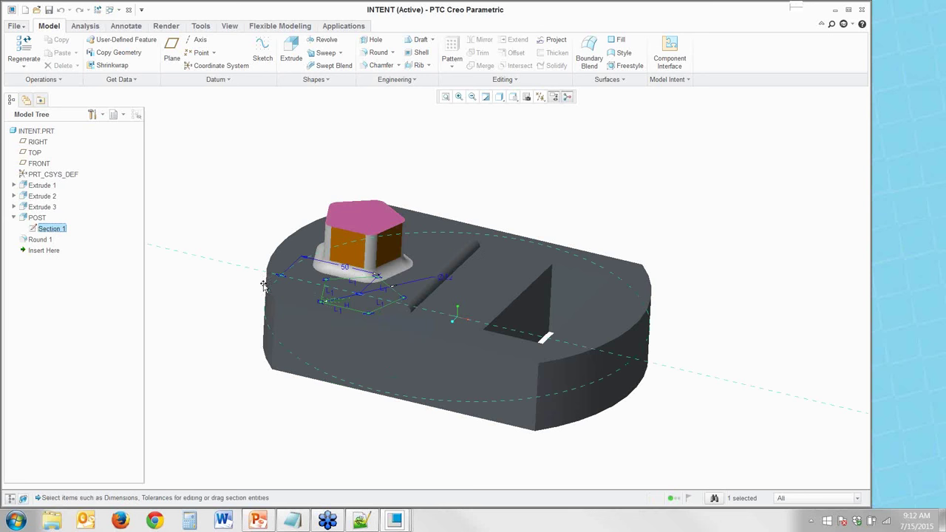
# Try to set the post section's position along the block to 100, and undo the change
pyautogui.doubleClick(334, 267)
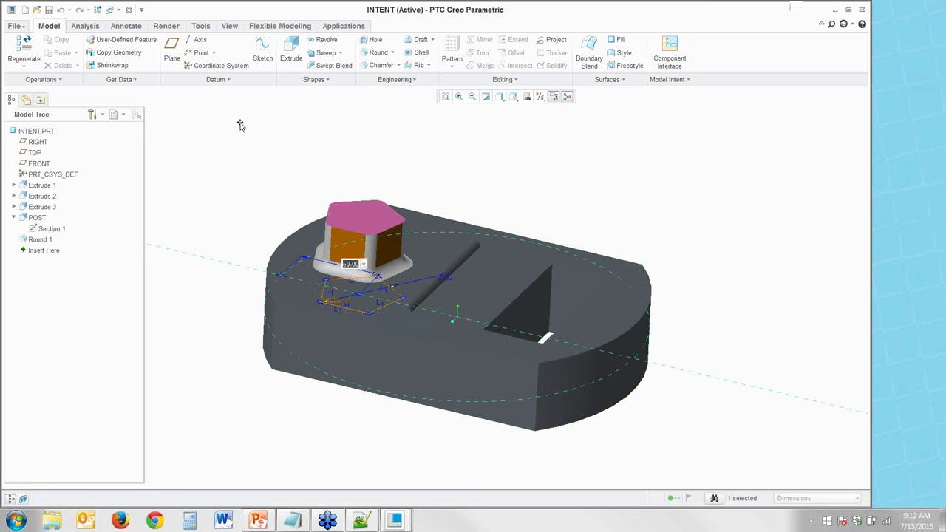
pyautogui.write('100')
pyautogui.press('Return')
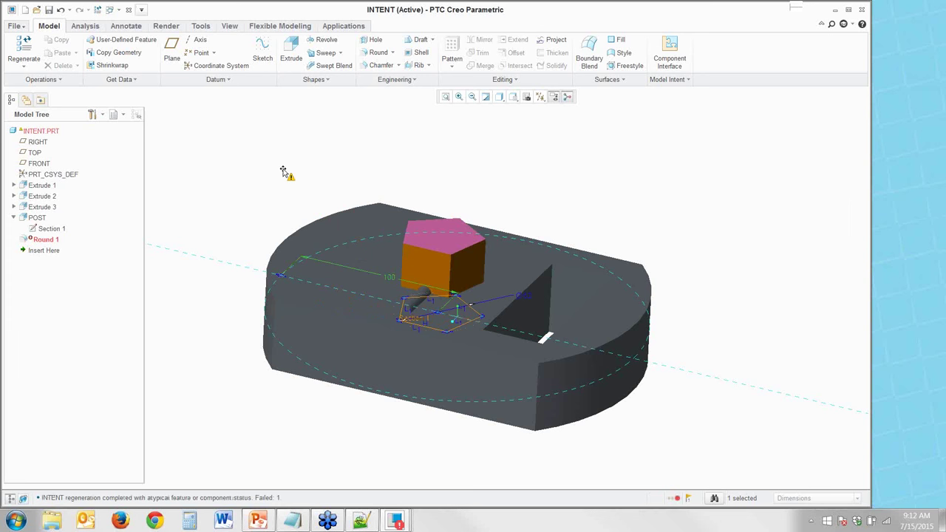
pyautogui.hotkey('ctrl', 'z')
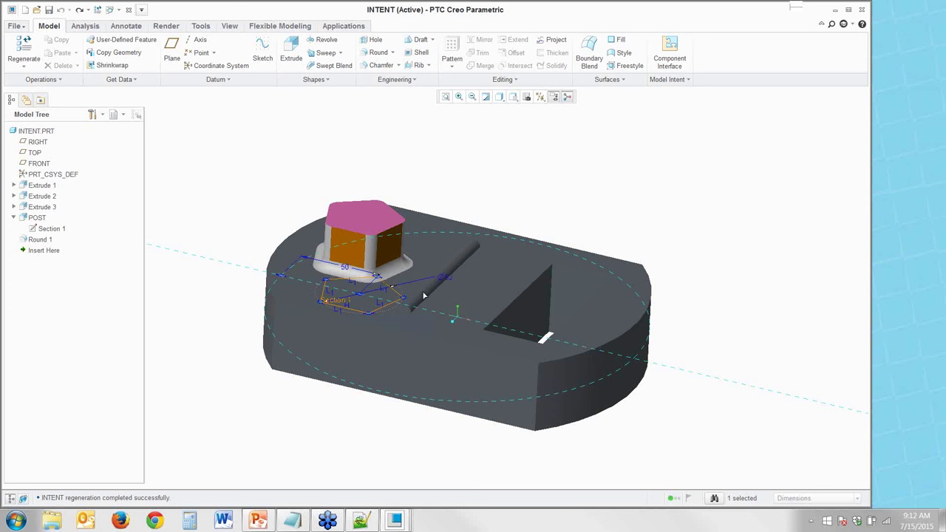
# Set the post section's position along the block to 150, over the rectangular cutout
pyautogui.click(345, 270)
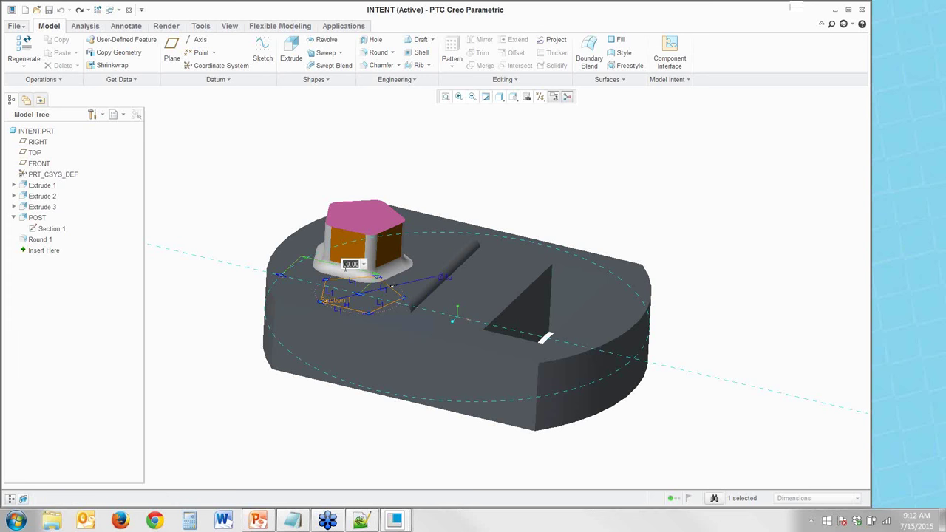
pyautogui.write('150')
pyautogui.press('Return')
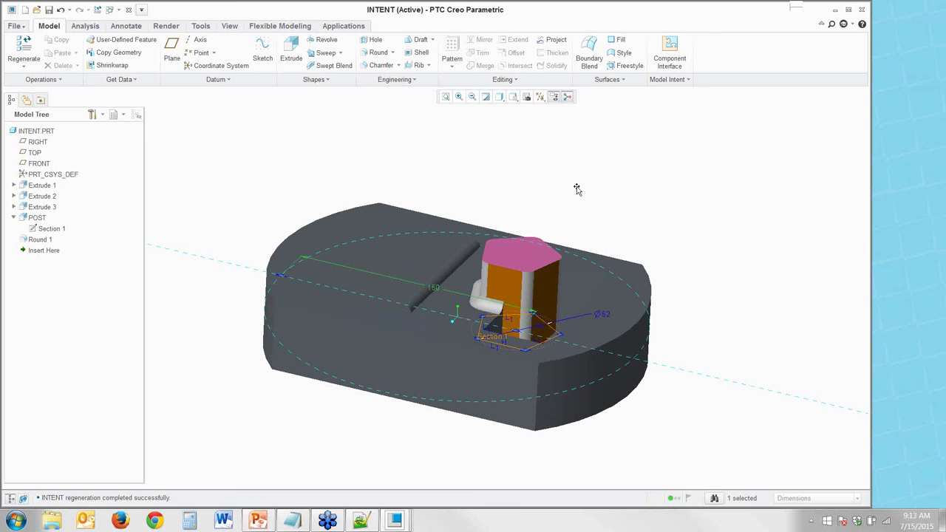
pyautogui.scroll(3, 510, 314)
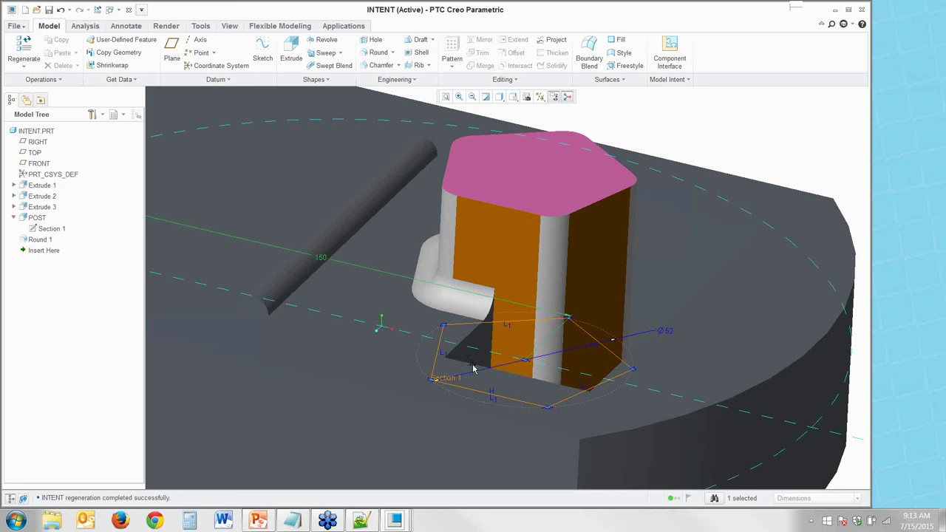
pyautogui.scroll(-3, 482, 343)
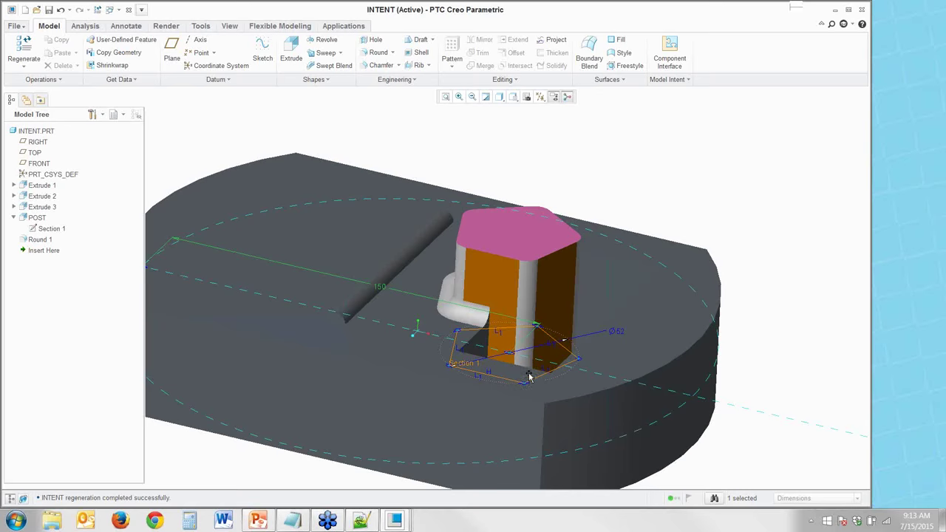
# Set the width of the rectangular cutout in Extrude 3 to 18
pyautogui.doubleClick(44, 207)
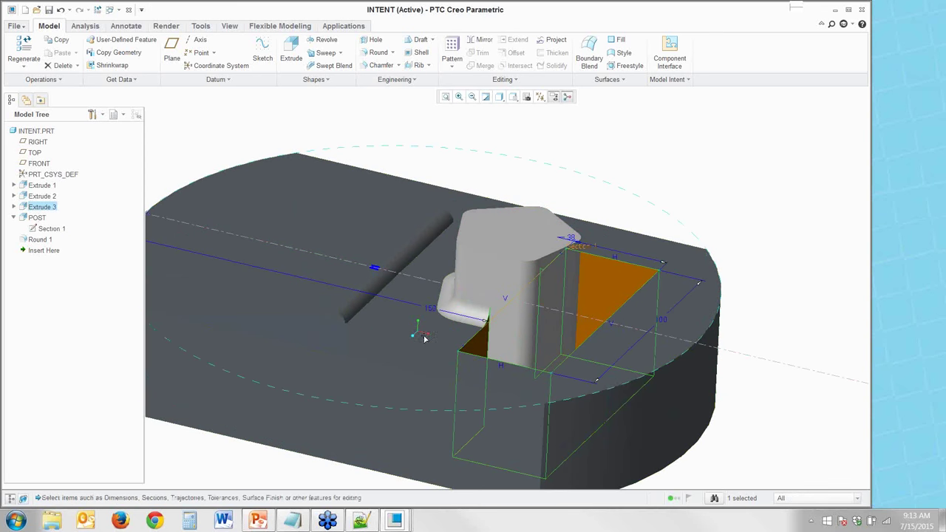
pyautogui.doubleClick(570, 237)
pyautogui.write('18')
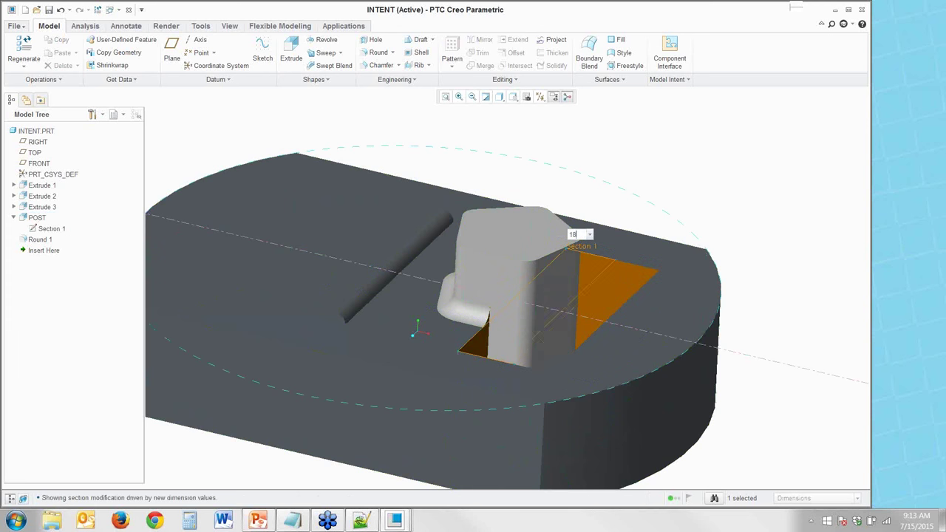
pyautogui.press('Return')
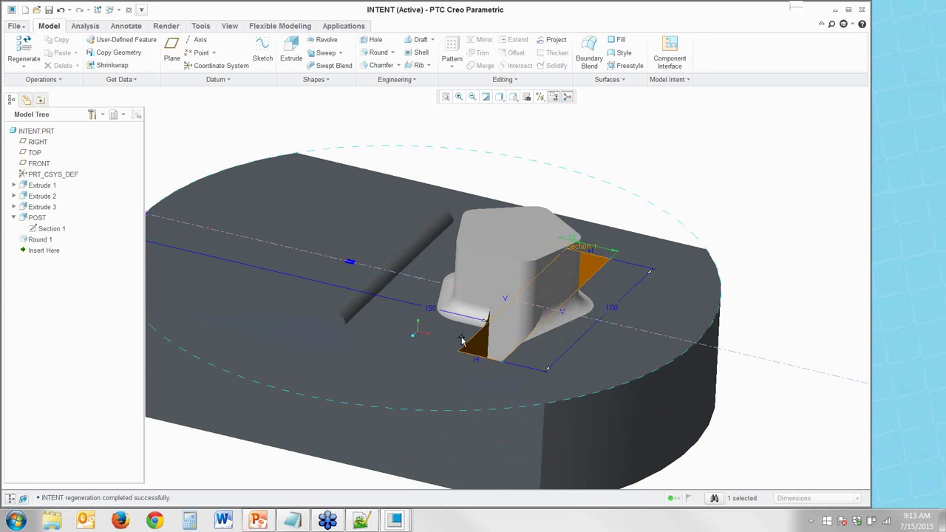
# Set the rectangular cutout's position along the block to 140 and check the rounds around the post
pyautogui.click(432, 311)
pyautogui.doubleClick(432, 310)
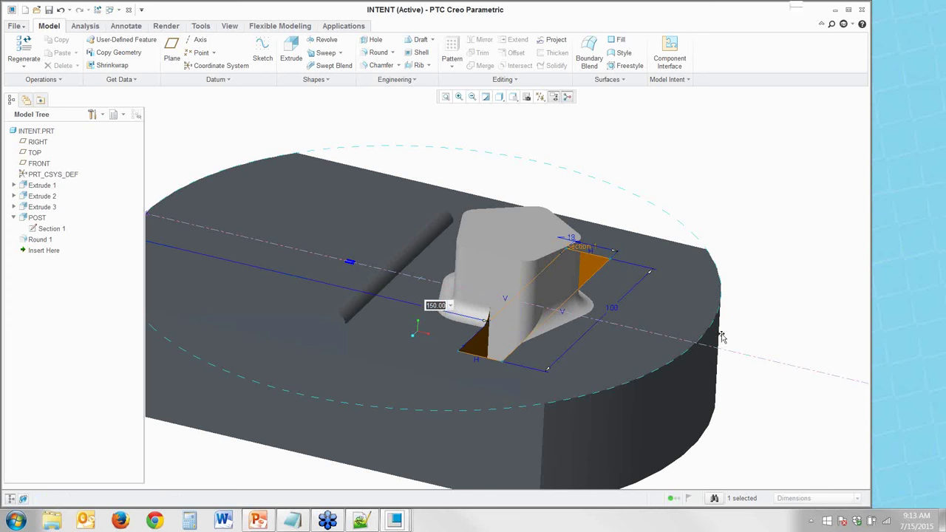
pyautogui.write('140')
pyautogui.press('Return')
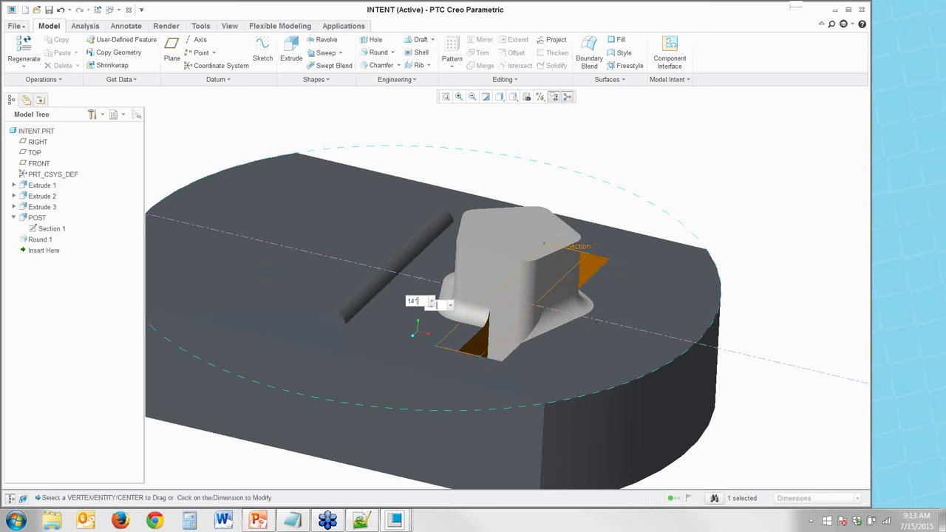
pyautogui.click(631, 173)
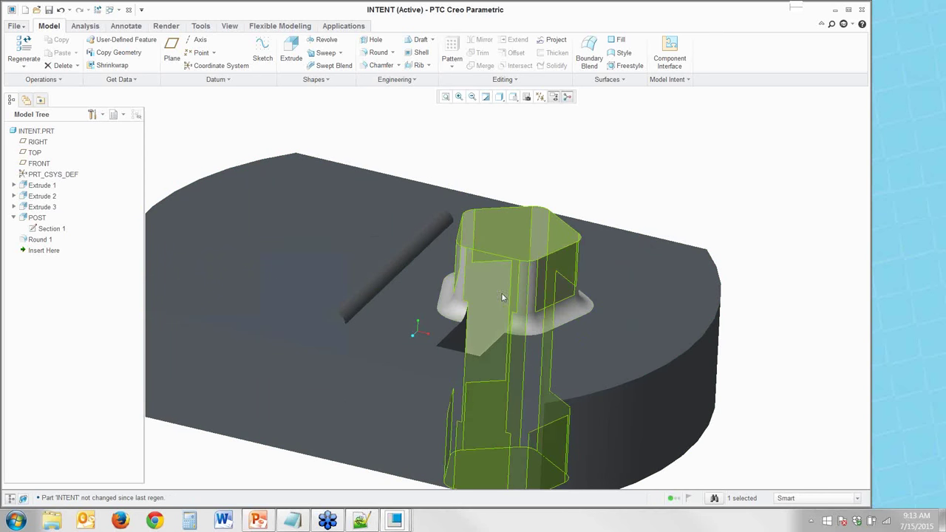
pyautogui.click(689, 133)
pyautogui.moveTo(701, 148)
pyautogui.mouseDown(button='middle')
pyautogui.moveTo(718, 160)
pyautogui.moveTo(711, 151)
pyautogui.mouseUp(button='middle')
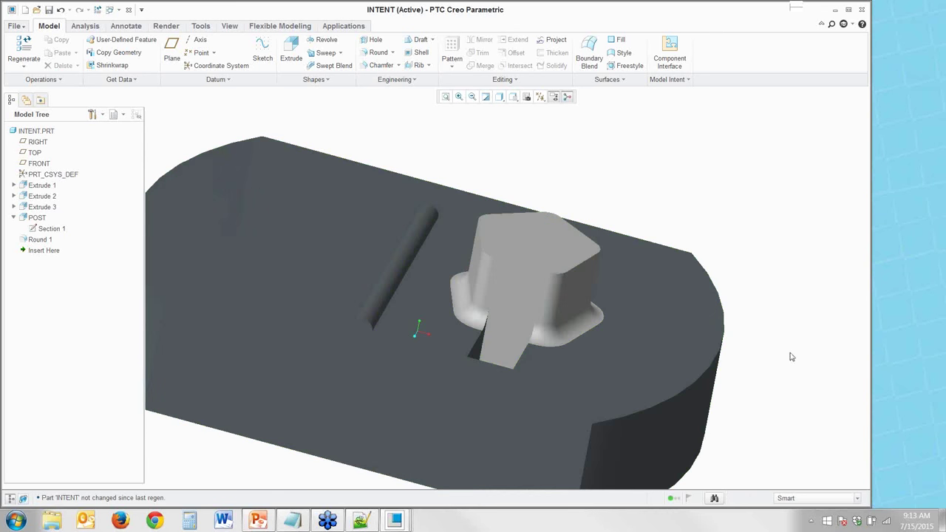
pyautogui.moveTo(788, 344); pyautogui.dragTo(777, 346, button='middle')
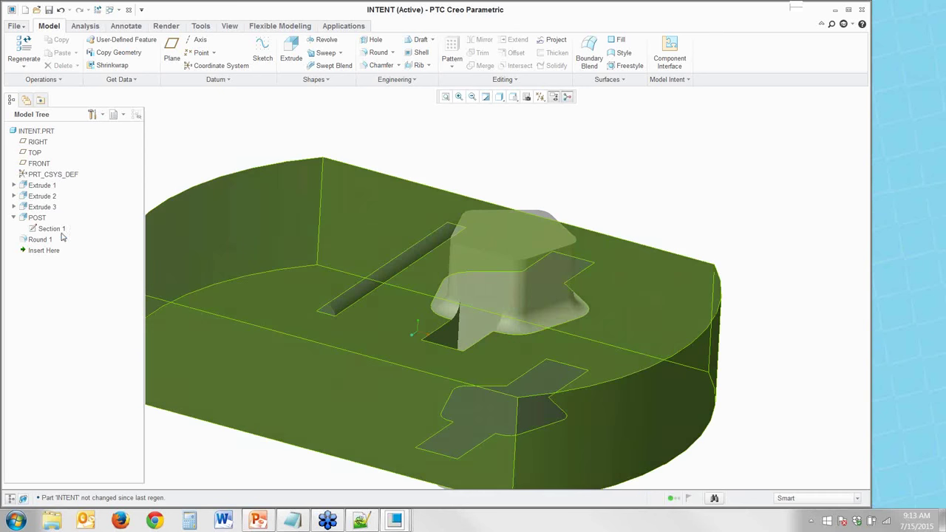
# Open Section 1 of POST in the sketcher and orient the view parallel to the sketch plane
pyautogui.click(52, 229)
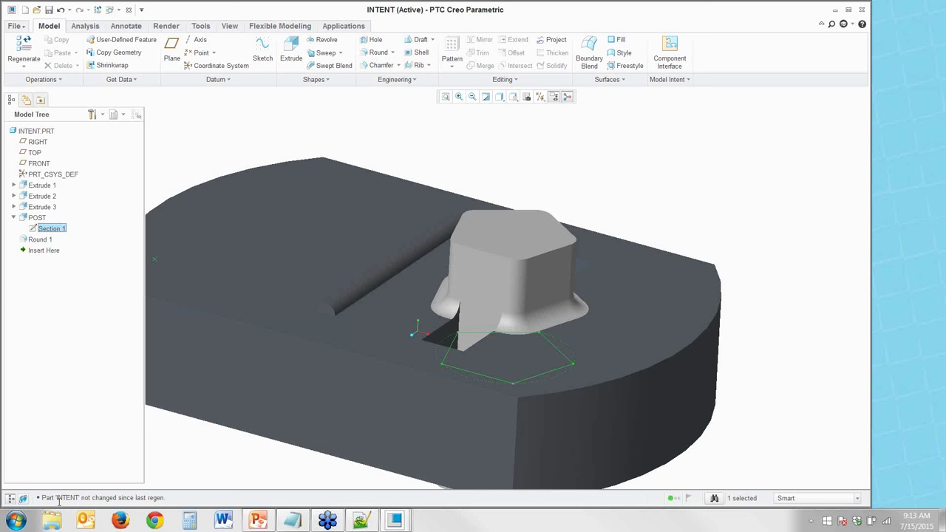
pyautogui.hotkey('ctrl', 'e')
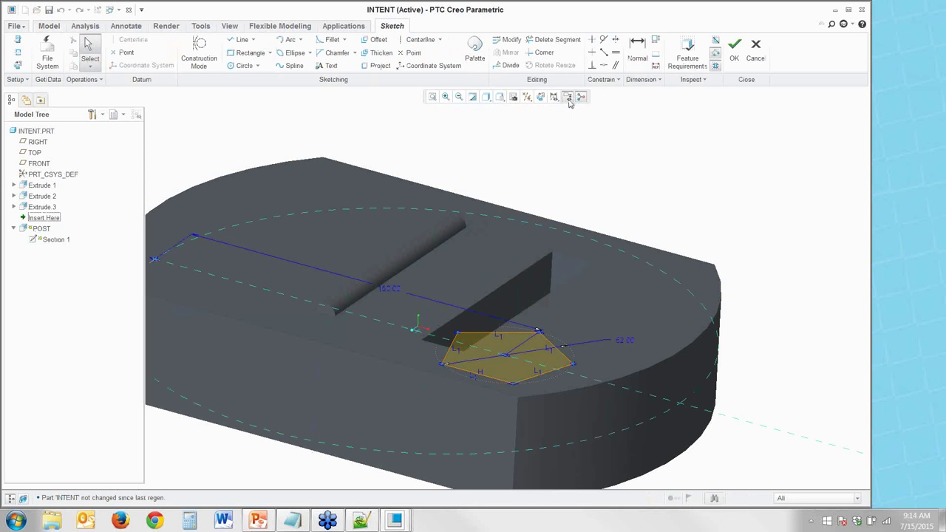
pyautogui.click(540, 96)
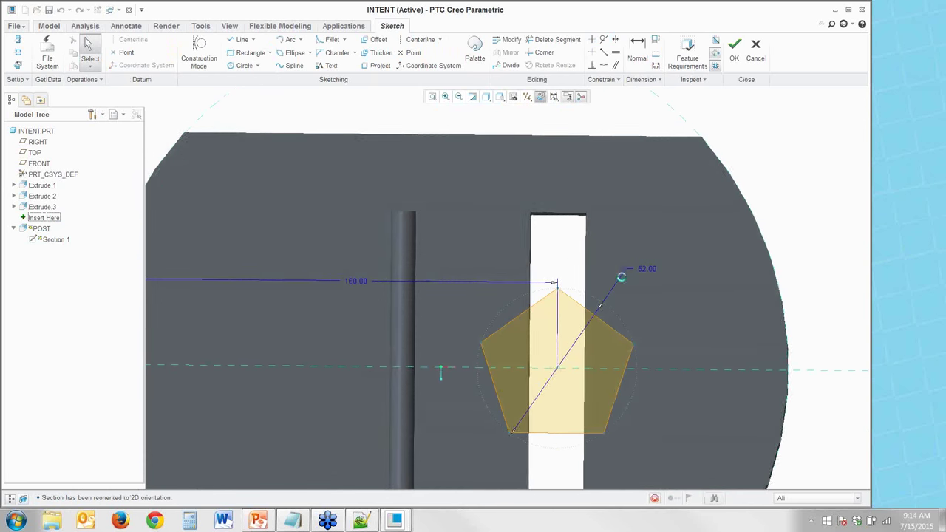
pyautogui.scroll(3, 607, 461)
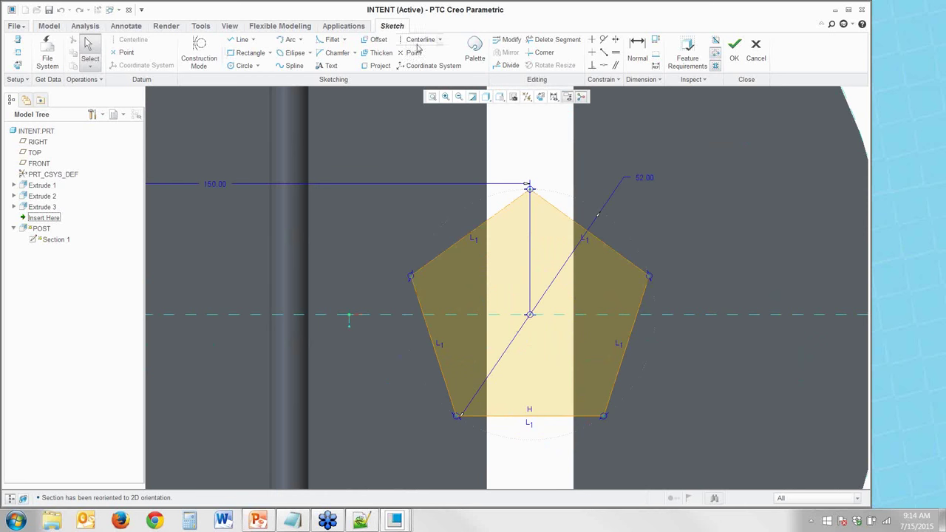
# Trim away all five sides of the pentagon in the post sketch, keeping the construction circle
pyautogui.click(552, 40)
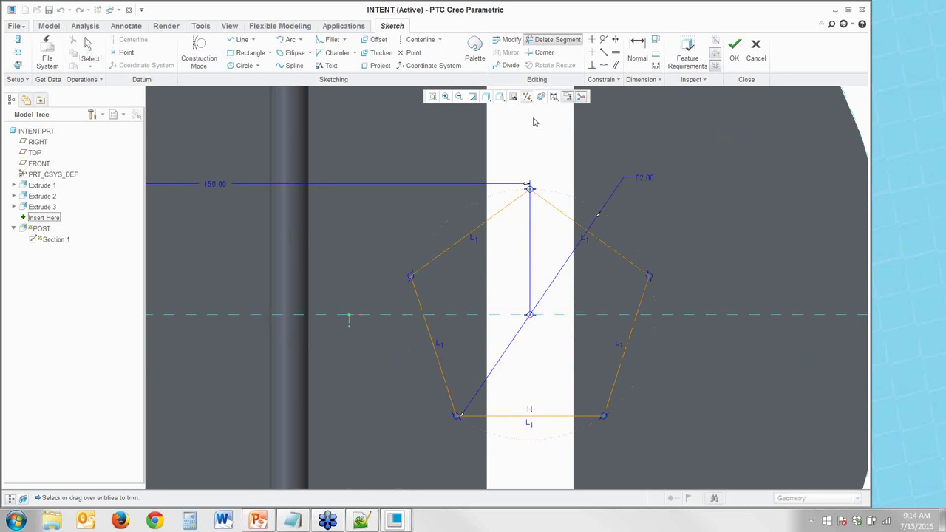
pyautogui.moveTo(569, 211)
pyautogui.mouseDown()
pyautogui.moveTo(501, 228)
pyautogui.moveTo(449, 240)
pyautogui.moveTo(415, 311)
pyautogui.mouseUp()
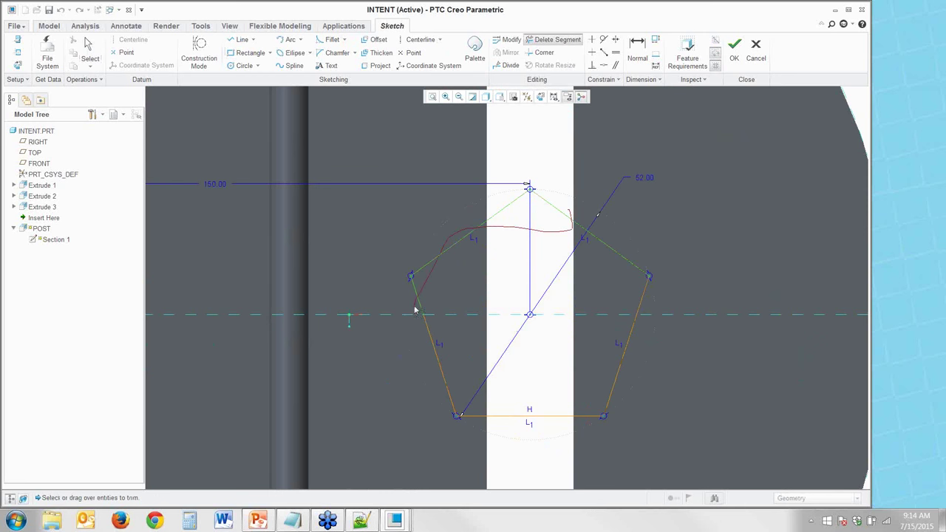
pyautogui.moveTo(427, 346)
pyautogui.mouseDown()
pyautogui.moveTo(473, 392)
pyautogui.moveTo(531, 420)
pyautogui.moveTo(558, 420)
pyautogui.moveTo(608, 391)
pyautogui.moveTo(641, 309)
pyautogui.moveTo(601, 291)
pyautogui.mouseUp()
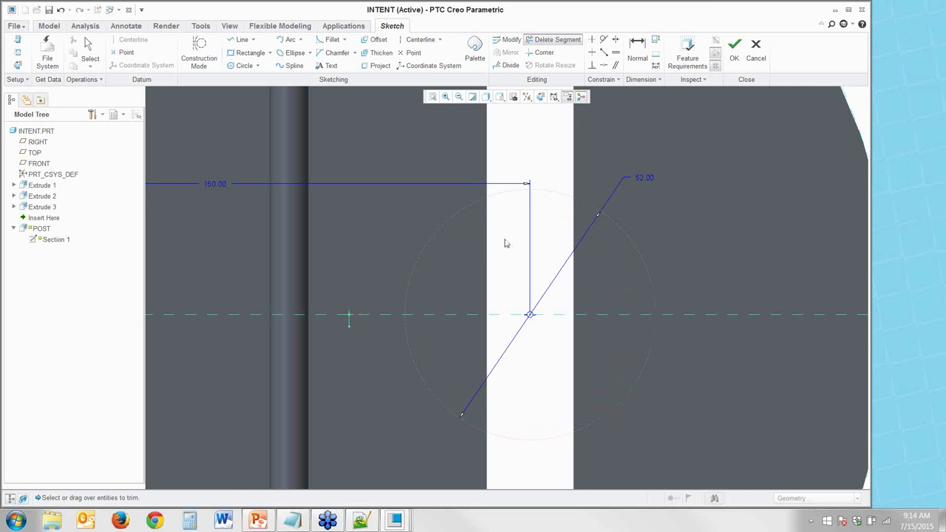
# Sketch a rectangle with its corners on the construction circle and set its width to 40
pyautogui.click(238, 55)
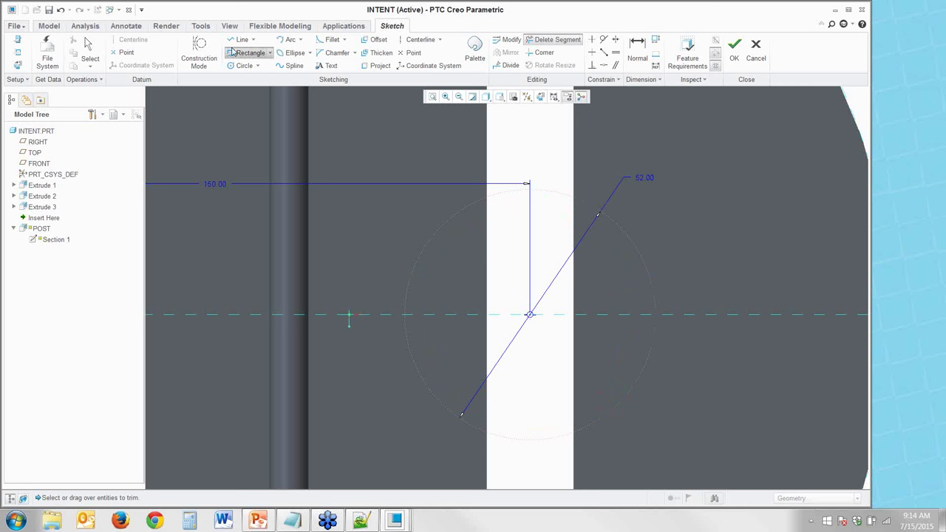
pyautogui.click(443, 226)
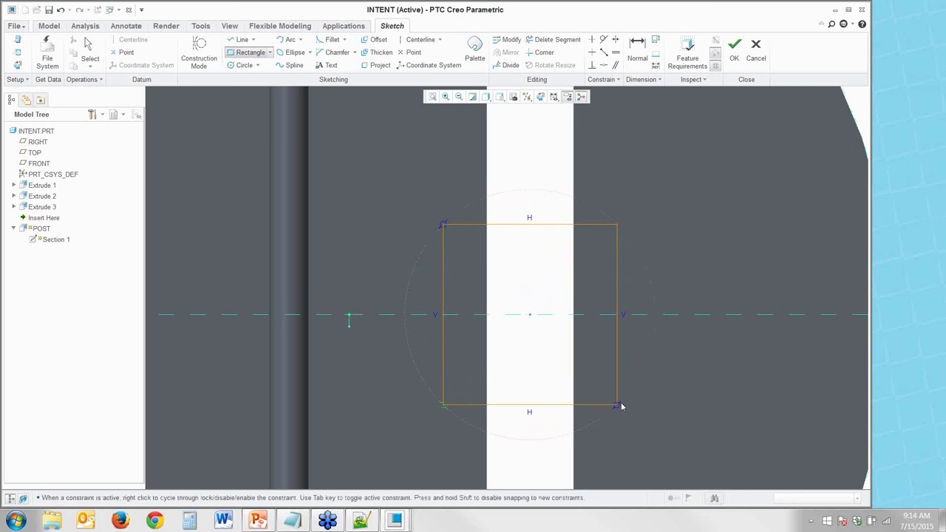
pyautogui.click(621, 405)
pyautogui.middleClick(628, 364)
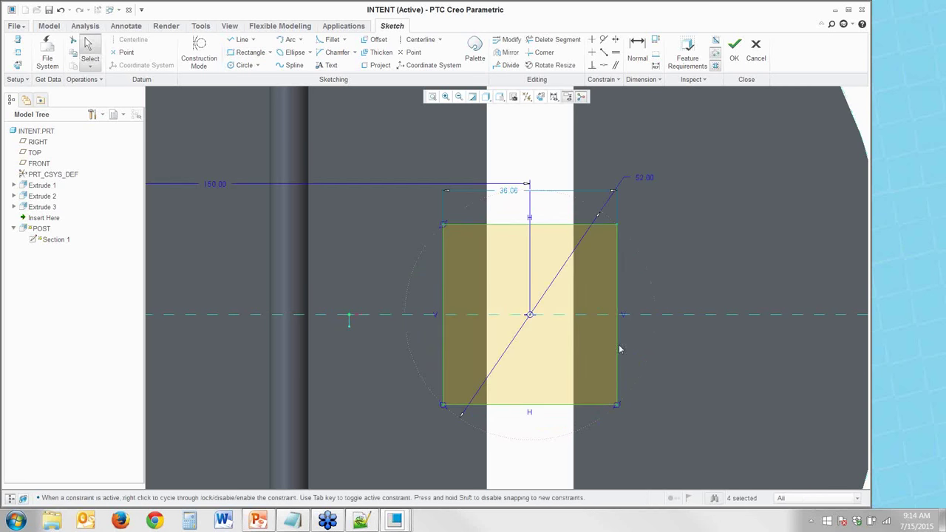
pyautogui.doubleClick(511, 190)
pyautogui.write('40')
pyautogui.press('Return')
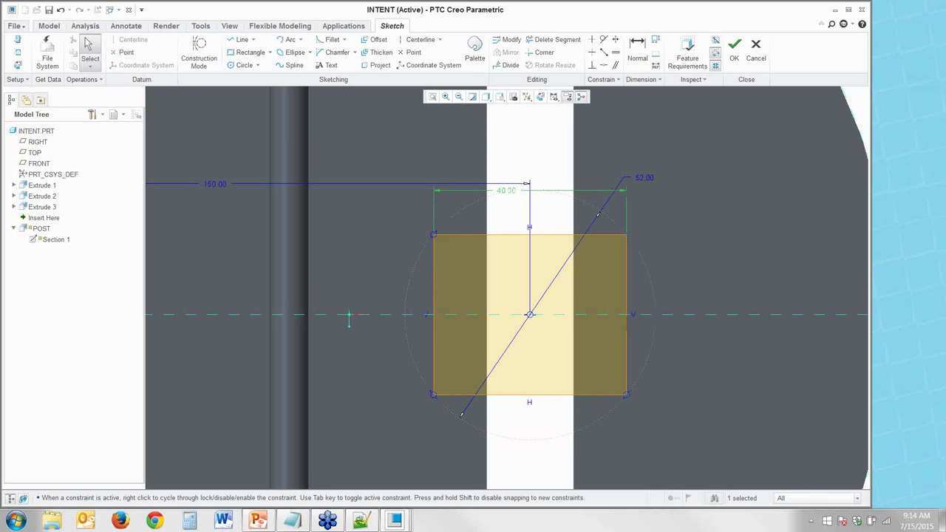
# Accept the post's rectangular section and examine the regenerated rounds around the post and cutout
pyautogui.click(734, 48)
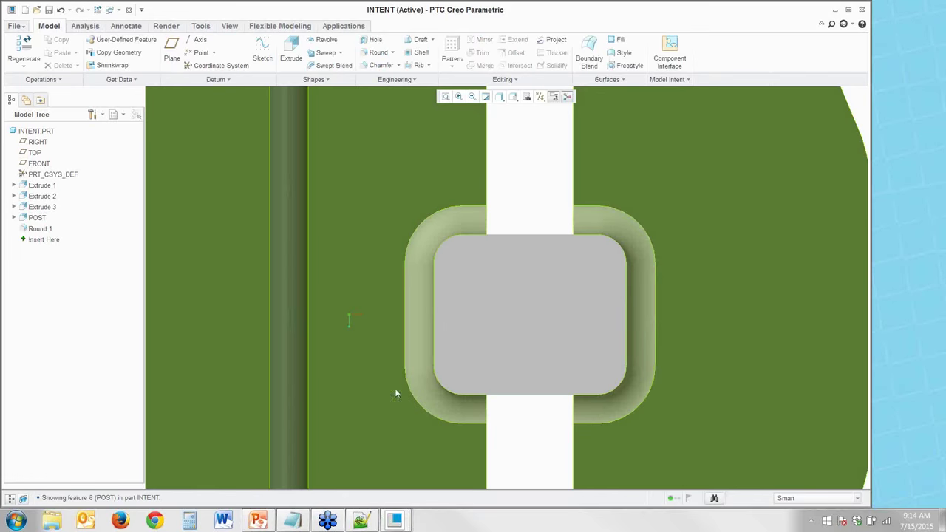
pyautogui.moveTo(395, 393); pyautogui.dragTo(405, 347, button='middle')
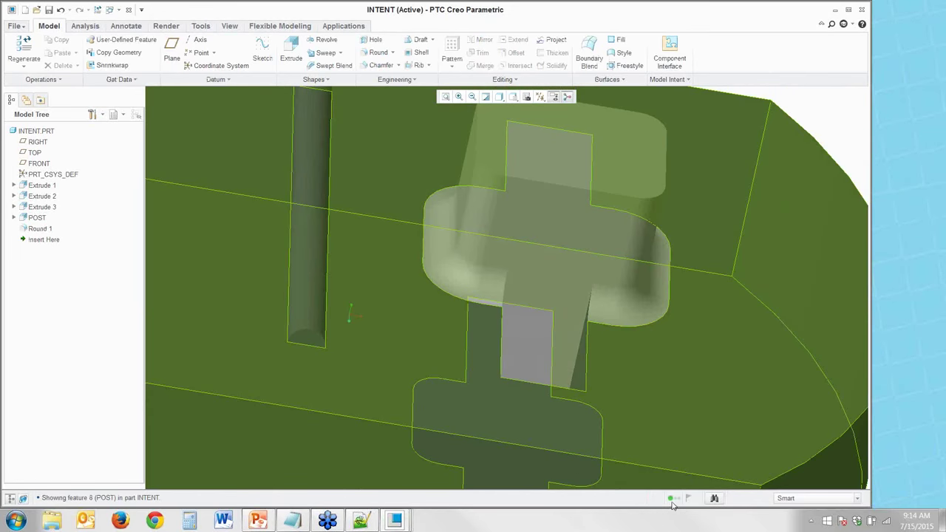
pyautogui.moveTo(460, 390); pyautogui.dragTo(438, 351, button='middle')
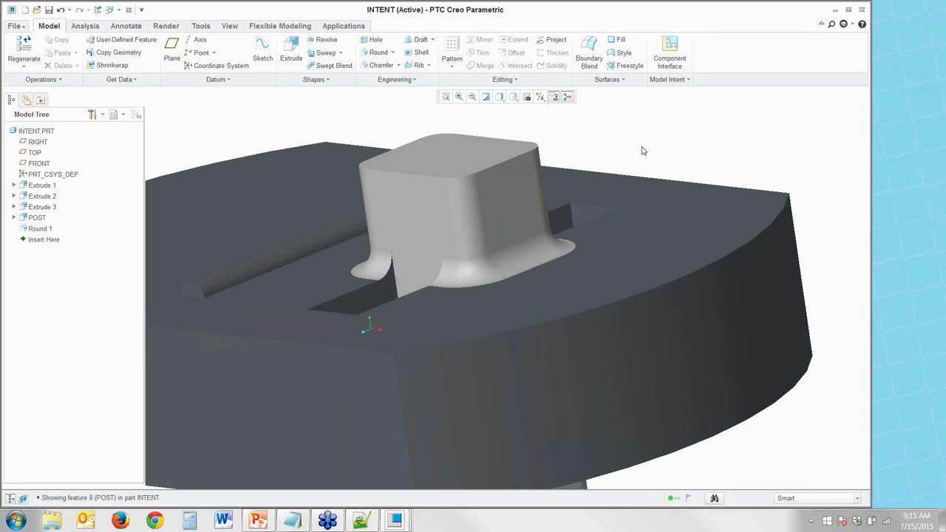
# Open the embedded-datum part from the Embedded folder inside Intro-2_completed
pyautogui.hotkey('ctrl', 'o')
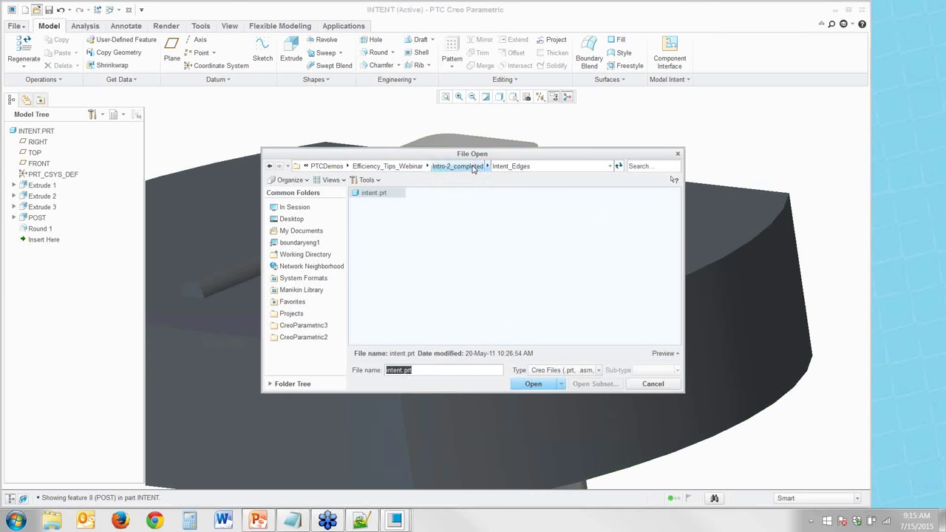
pyautogui.click(473, 168)
pyautogui.click(391, 198)
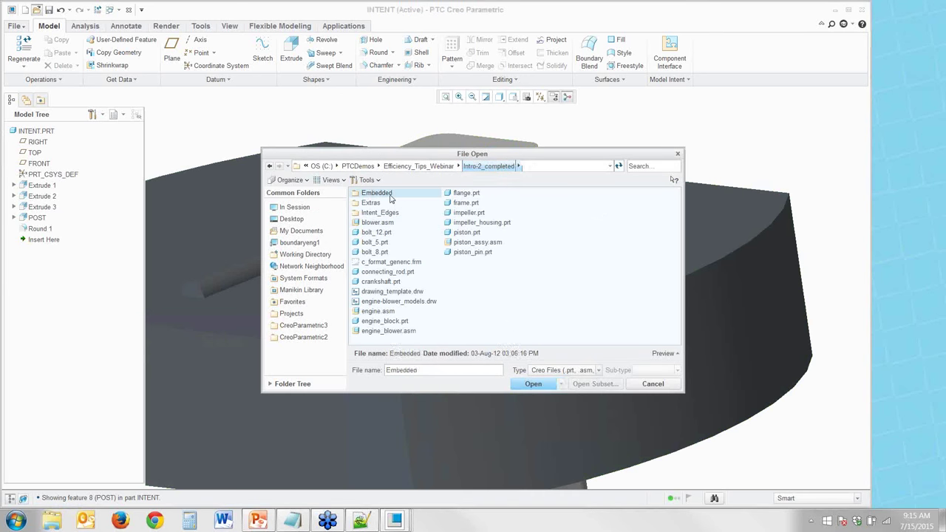
pyautogui.doubleClick(391, 195)
pyautogui.doubleClick(391, 196)
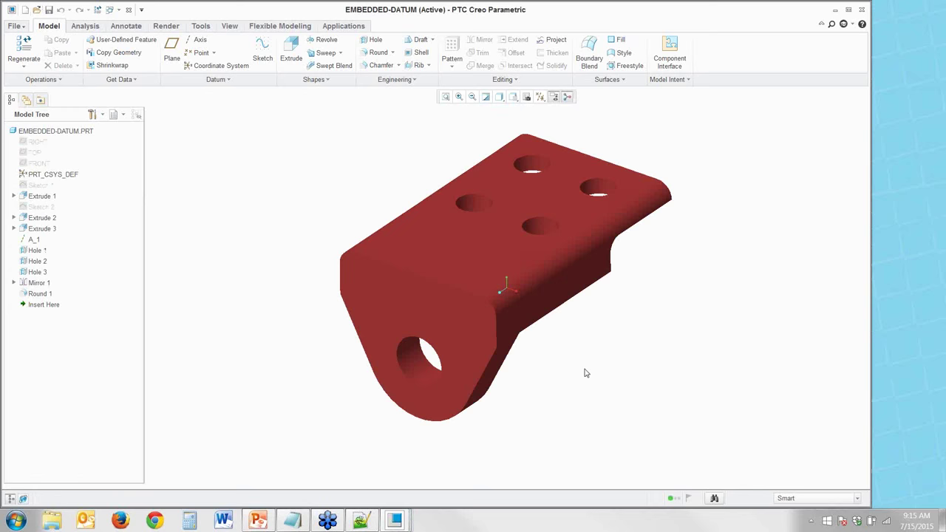
pyautogui.moveTo(584, 374); pyautogui.dragTo(573, 363, button='middle')
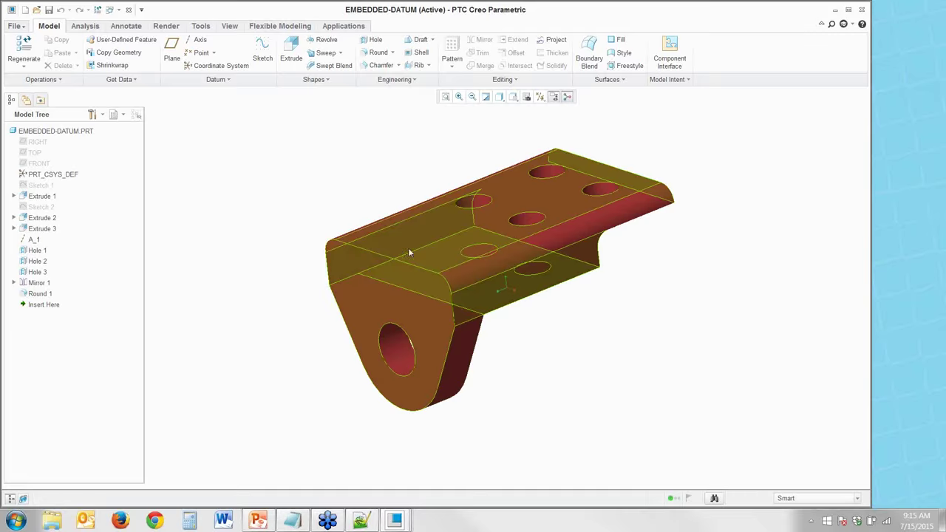
pyautogui.click(393, 264)
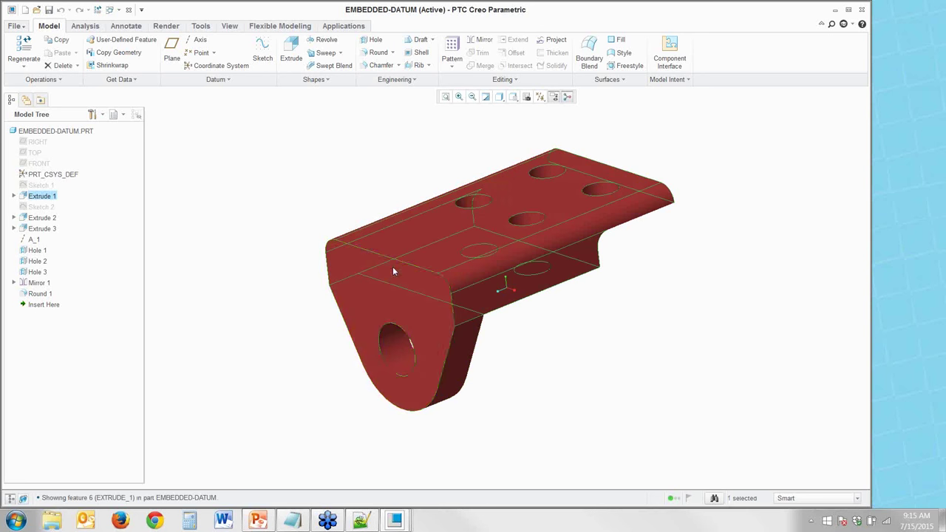
pyautogui.click(392, 274)
pyautogui.click(403, 246)
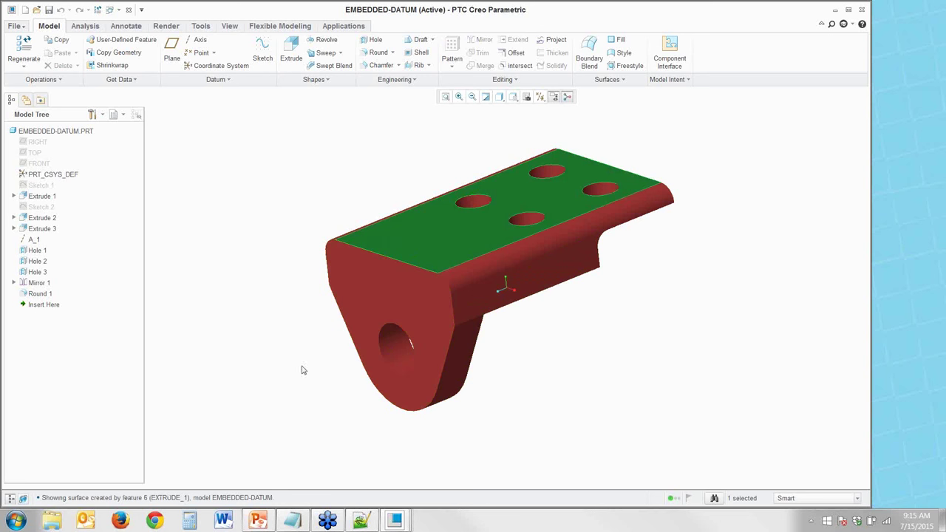
pyautogui.click(277, 387)
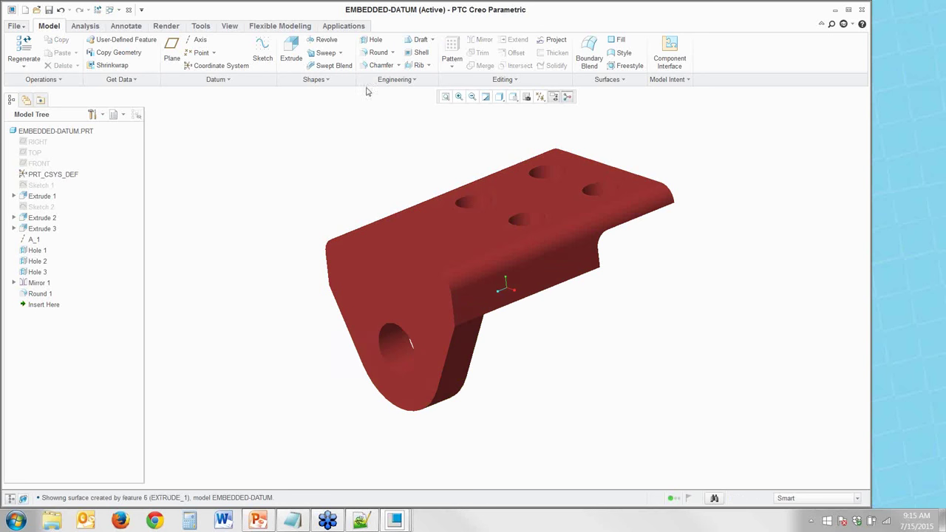
# Start an Extrude, pause it, and create a datum plane offset 10 outward from the bracket's end face with the large hole
pyautogui.click(291, 53)
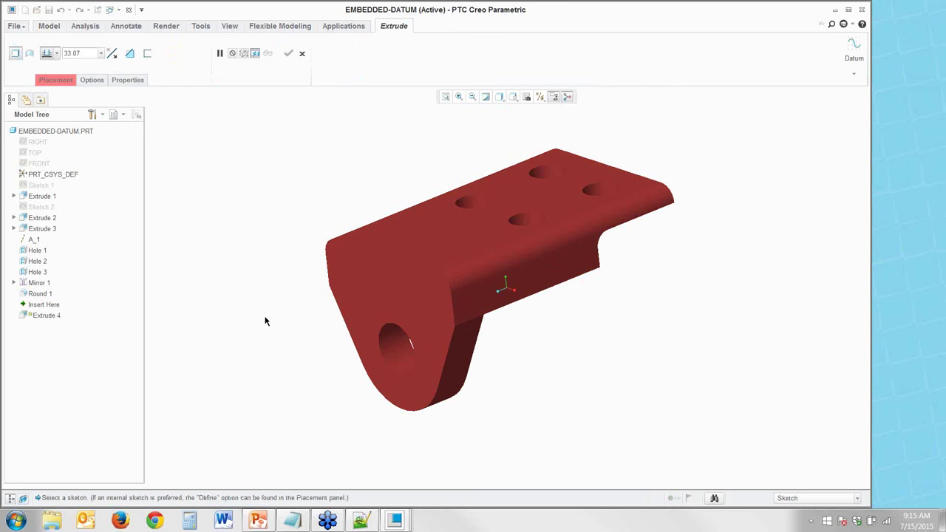
pyautogui.moveTo(374, 338); pyautogui.dragTo(376, 360, button='middle')
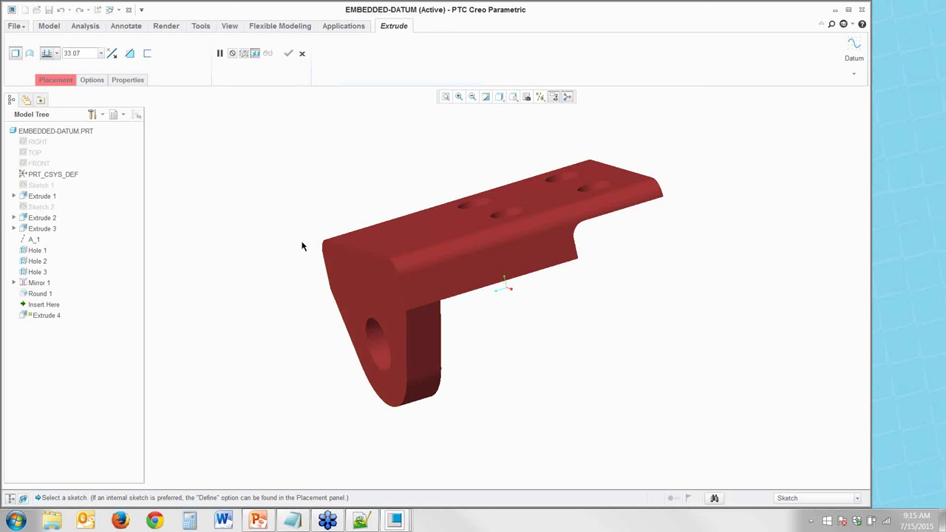
pyautogui.click(219, 54)
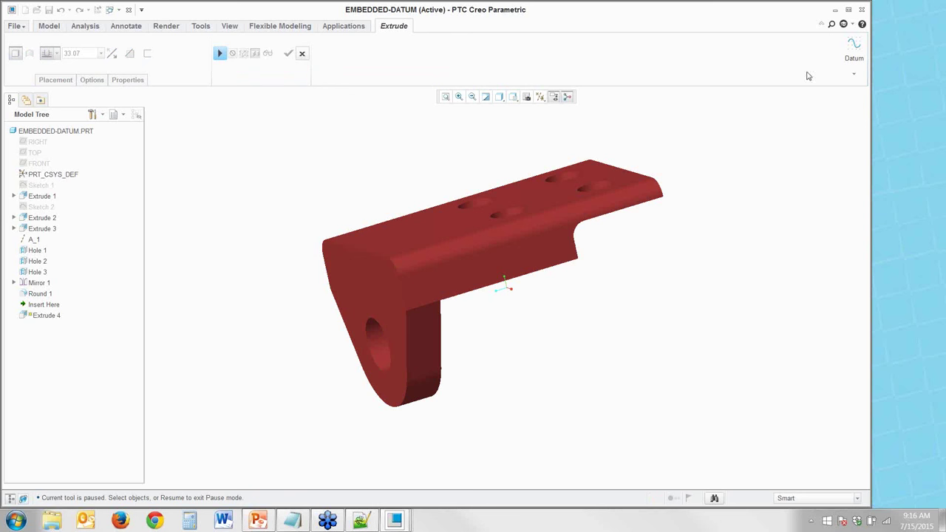
pyautogui.click(853, 57)
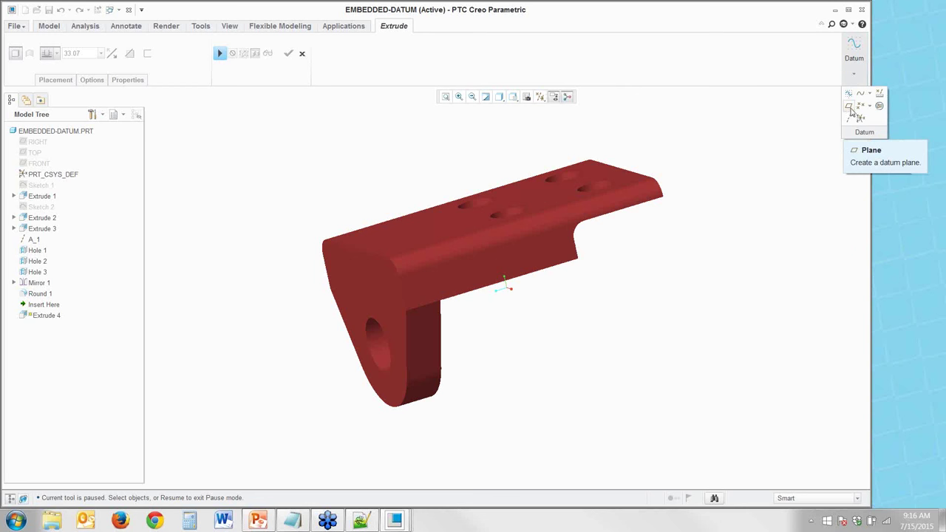
pyautogui.click(851, 108)
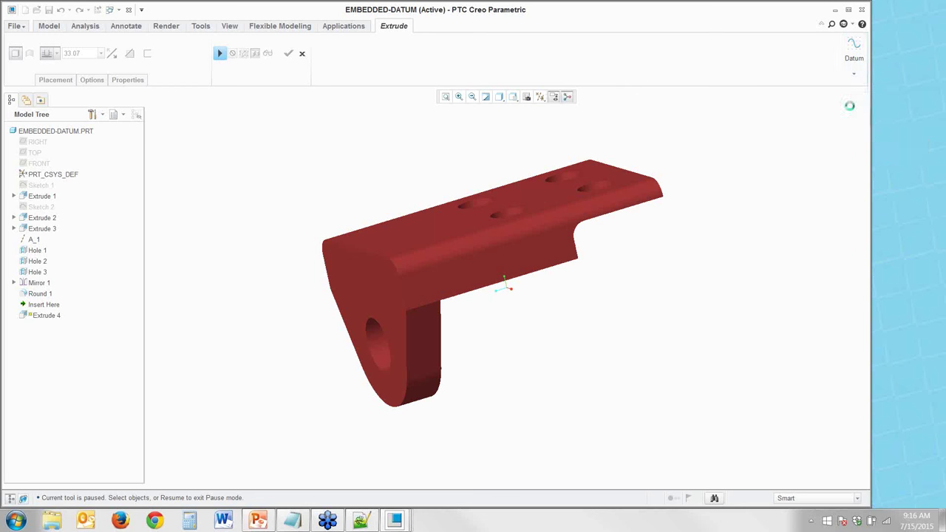
pyautogui.click(381, 289)
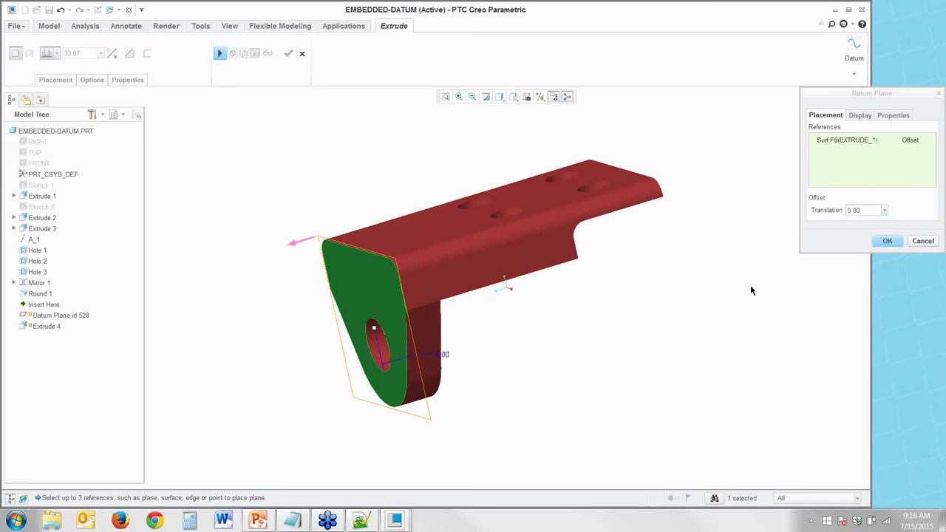
pyautogui.click(868, 221)
pyautogui.doubleClick(854, 210)
pyautogui.write('10')
pyautogui.press('Return')
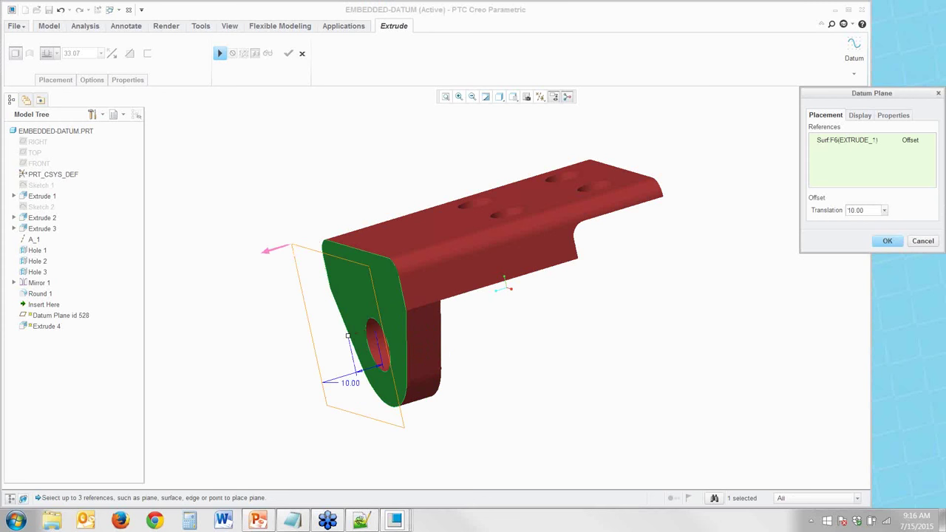
pyautogui.click(888, 241)
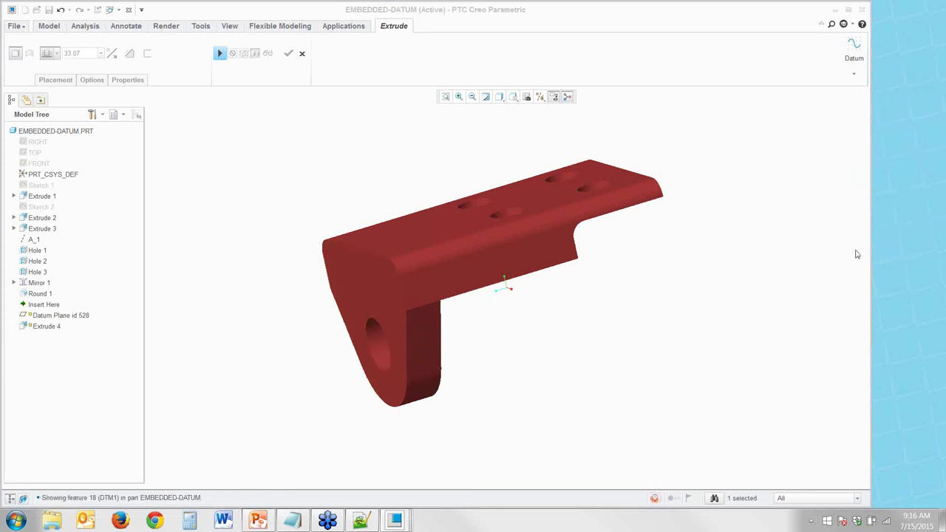
# Create a datum axis where datum plane DTM1 intersects the bracket's top face
pyautogui.click(853, 74)
pyautogui.click(849, 121)
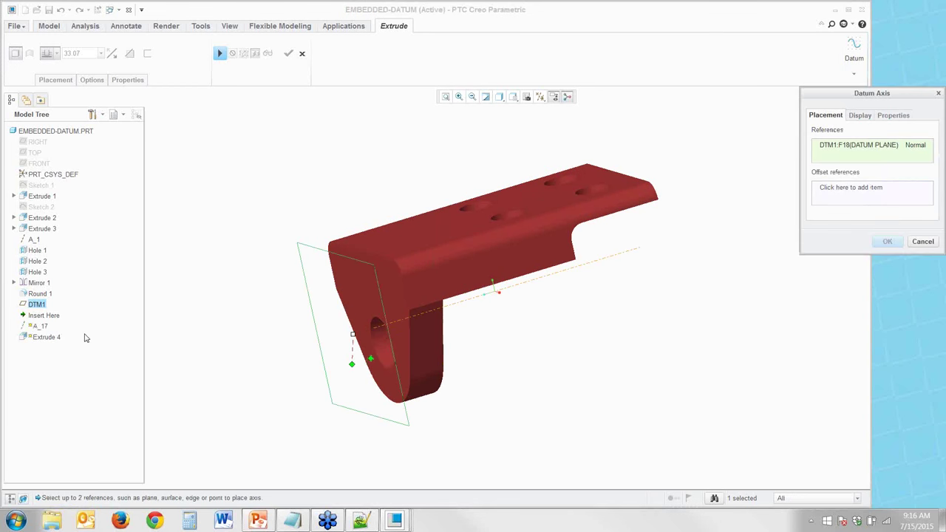
pyautogui.keyDown('ctrl'); pyautogui.click(380, 245); pyautogui.keyUp('ctrl')
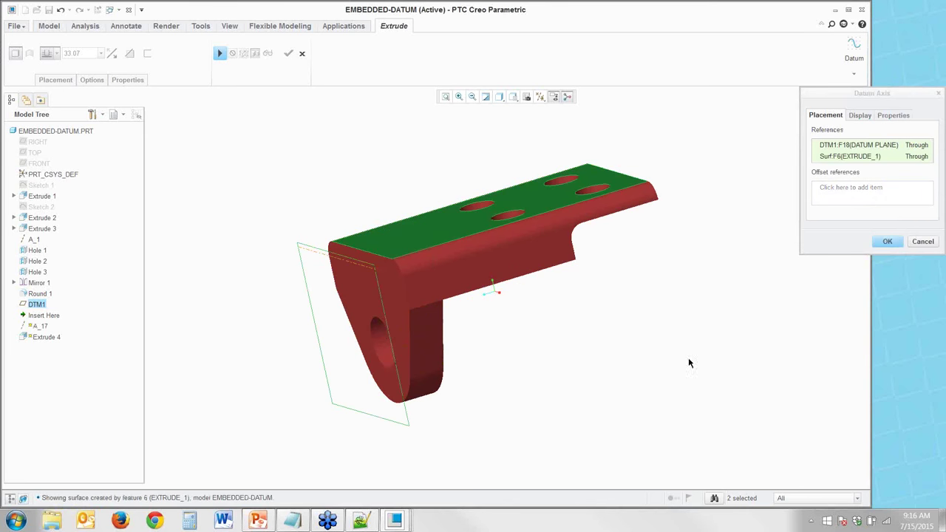
pyautogui.click(890, 242)
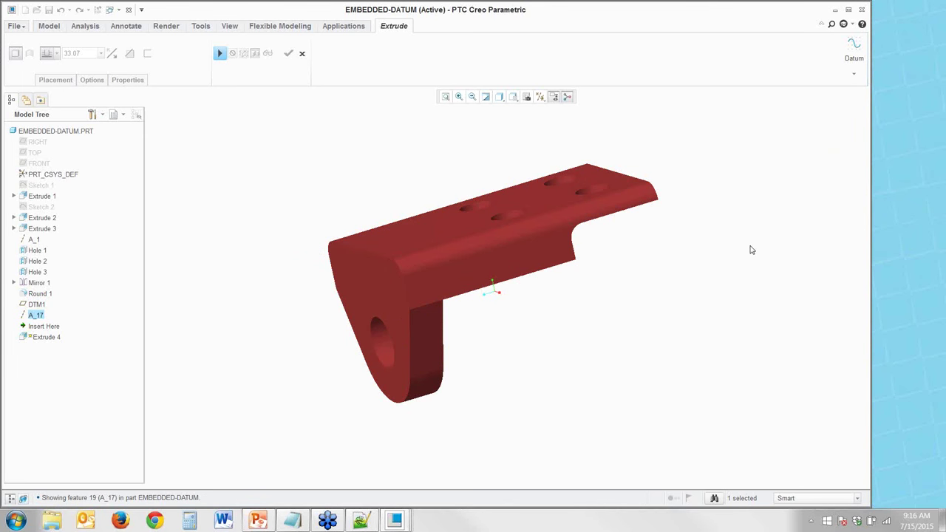
# Create a datum plane through axis A_17, rotated 30 degrees from DTM1 toward the bracket
pyautogui.click(854, 74)
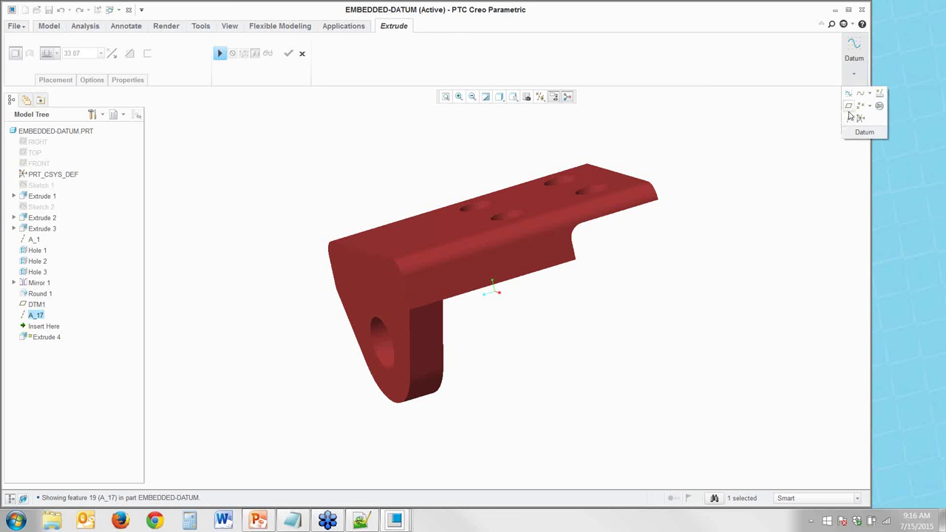
pyautogui.click(850, 108)
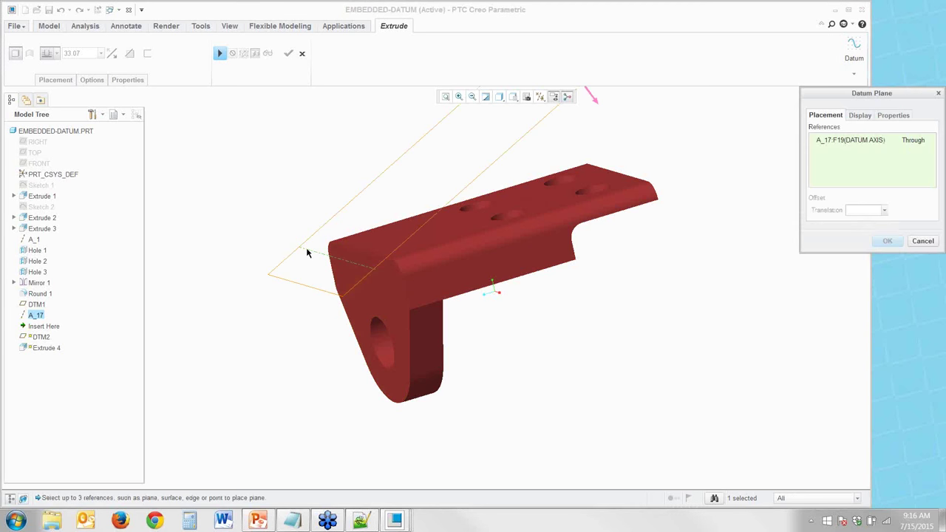
pyautogui.keyDown('ctrl'); pyautogui.click(38, 305); pyautogui.keyUp('ctrl')
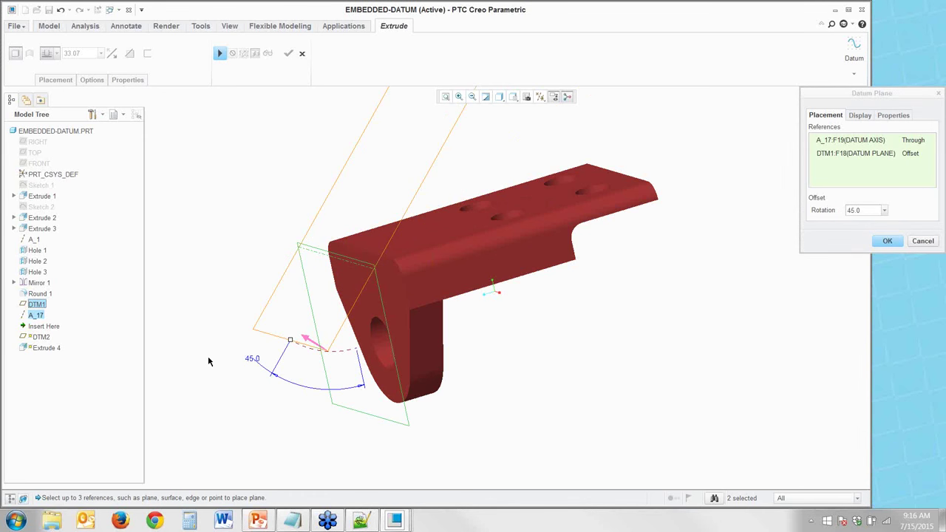
pyautogui.moveTo(872, 212); pyautogui.dragTo(839, 214)
pyautogui.write('80')
pyautogui.press('Return')
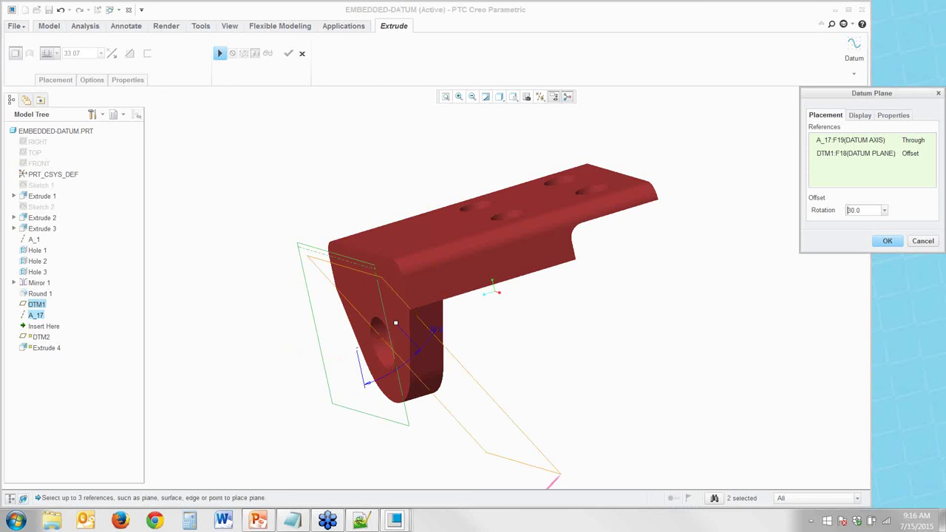
pyautogui.click(887, 242)
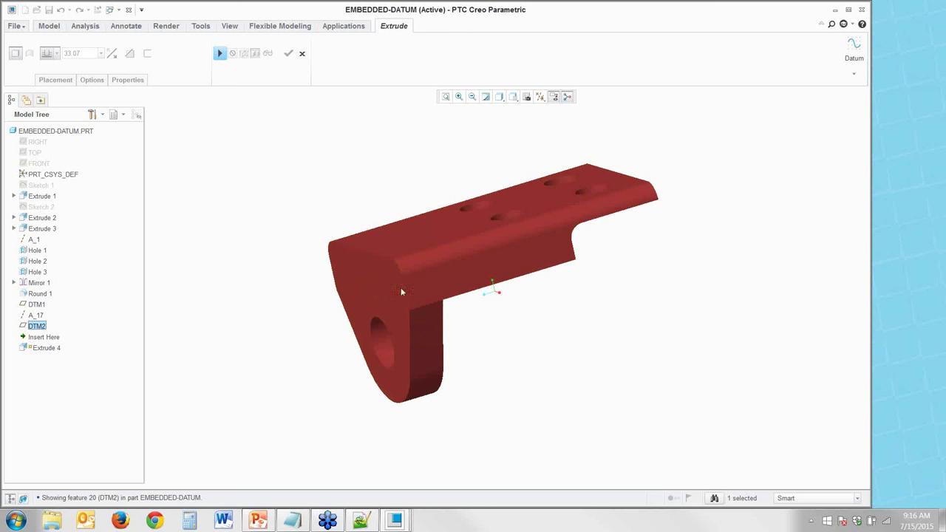
# Resume the paused Extrude, open its sketch on DTM2 and orient the view parallel to the sketch plane
pyautogui.click(221, 54)
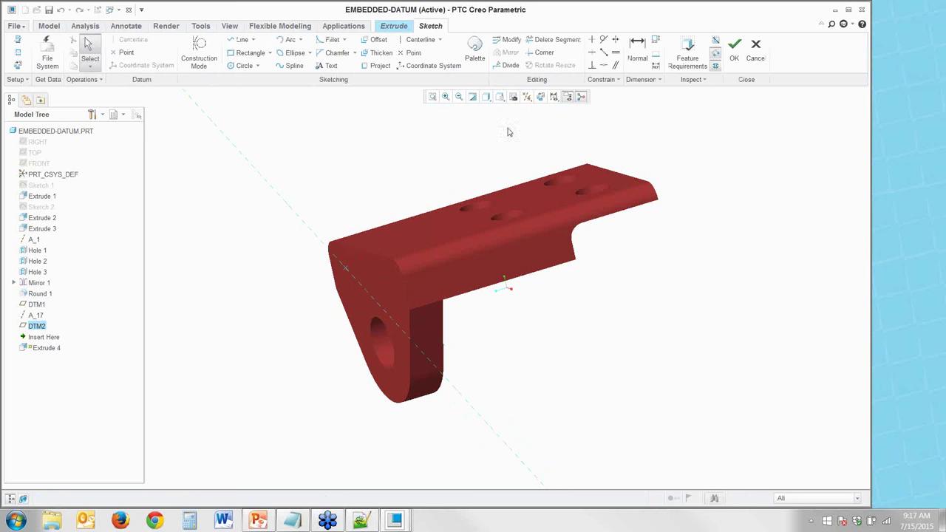
pyautogui.click(540, 99)
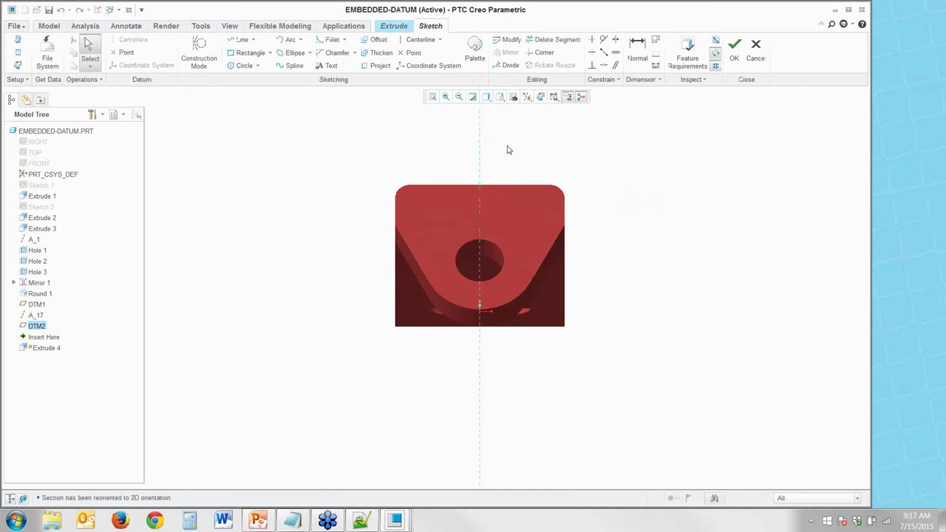
# Sketch a 25 diameter circle centred where the vertical reference meets the bracket's top edge, and finish the sketch
pyautogui.scroll(-4, 507, 148)
pyautogui.click(241, 66)
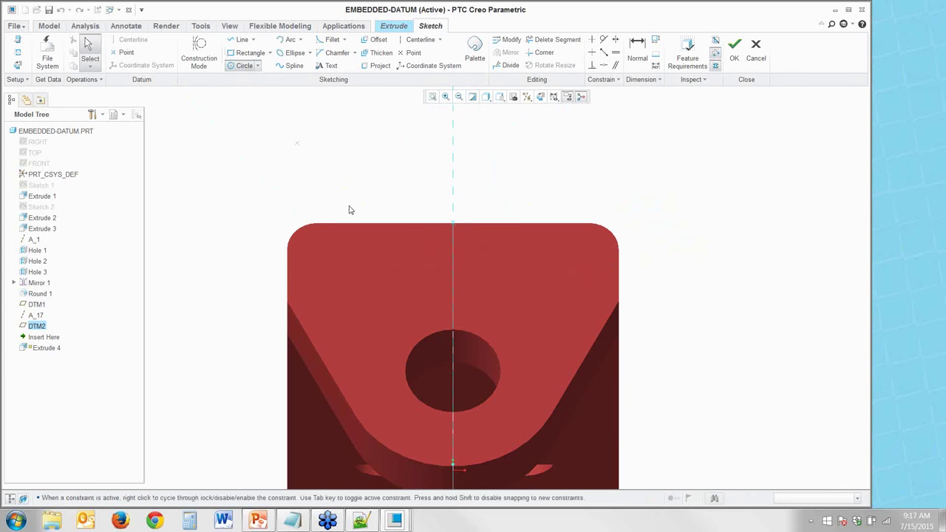
pyautogui.click(453, 223)
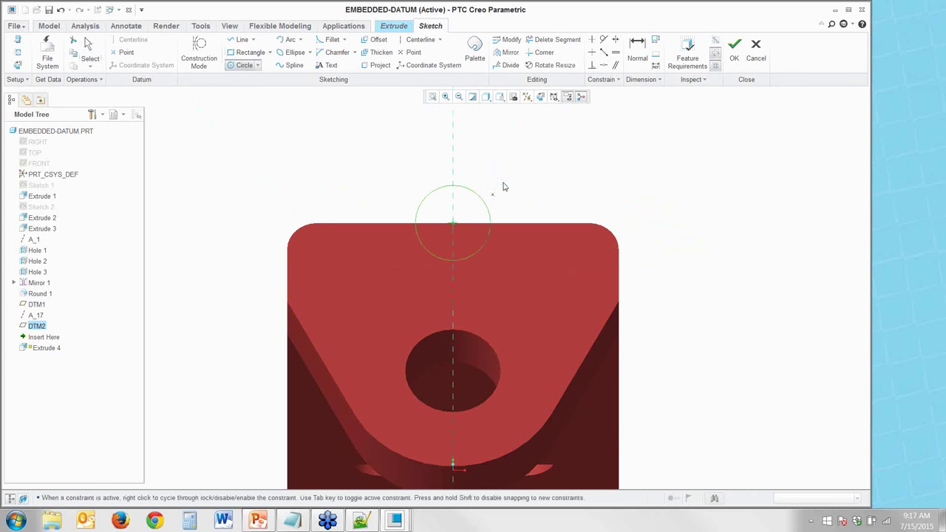
pyautogui.click(427, 196)
pyautogui.middleClick(424, 186)
pyautogui.doubleClick(402, 190)
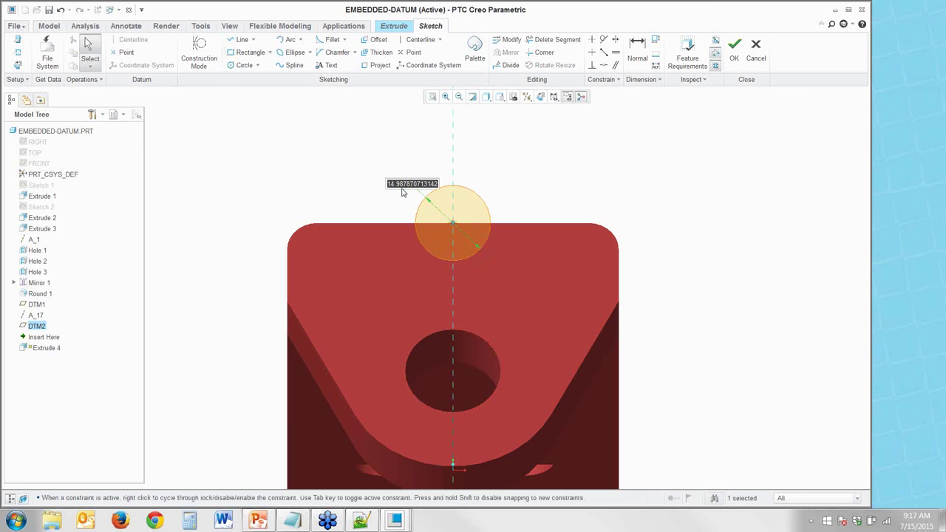
pyautogui.write('25')
pyautogui.press('Return')
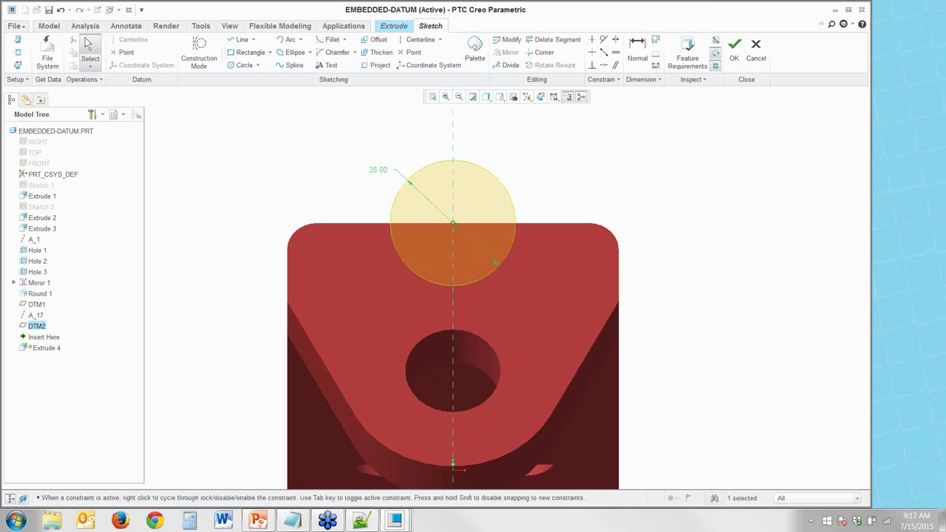
pyautogui.click(734, 45)
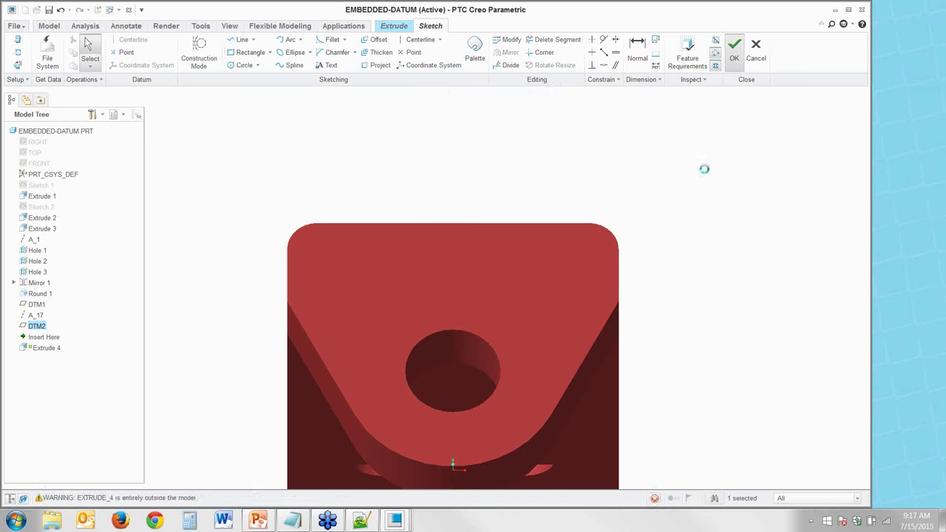
# Flip the extrusion toward the bracket, set its depth to Through All with material removal, and complete the cut
pyautogui.scroll(-2, 701, 203)
pyautogui.moveTo(701, 202); pyautogui.dragTo(624, 229, button='middle')
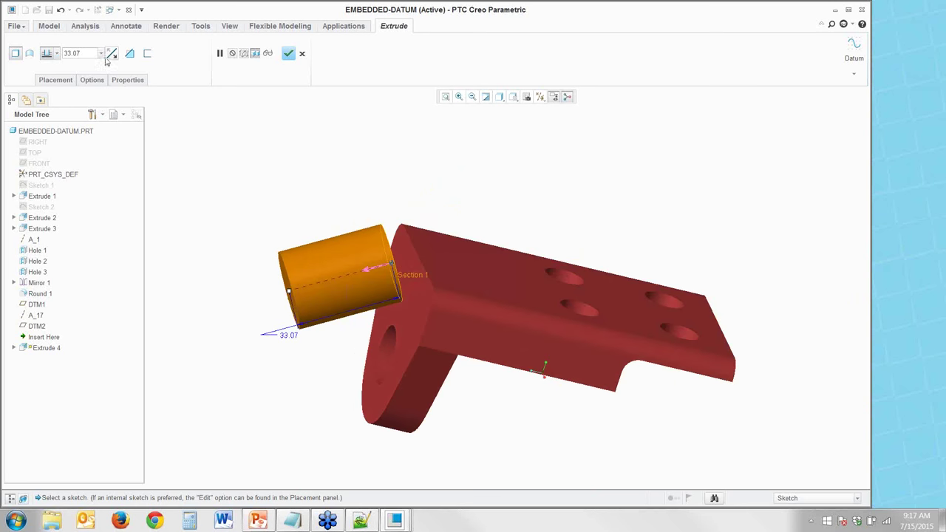
pyautogui.click(57, 53)
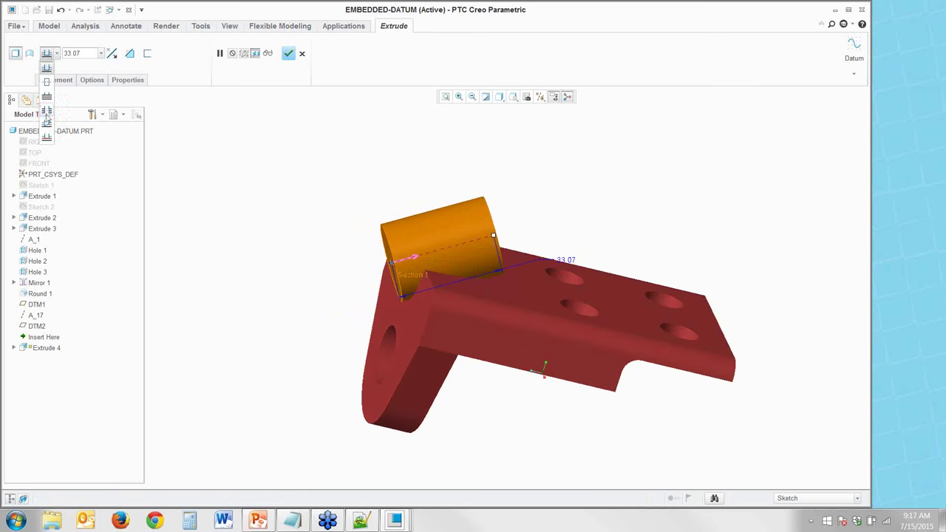
pyautogui.click(46, 120)
pyautogui.click(129, 54)
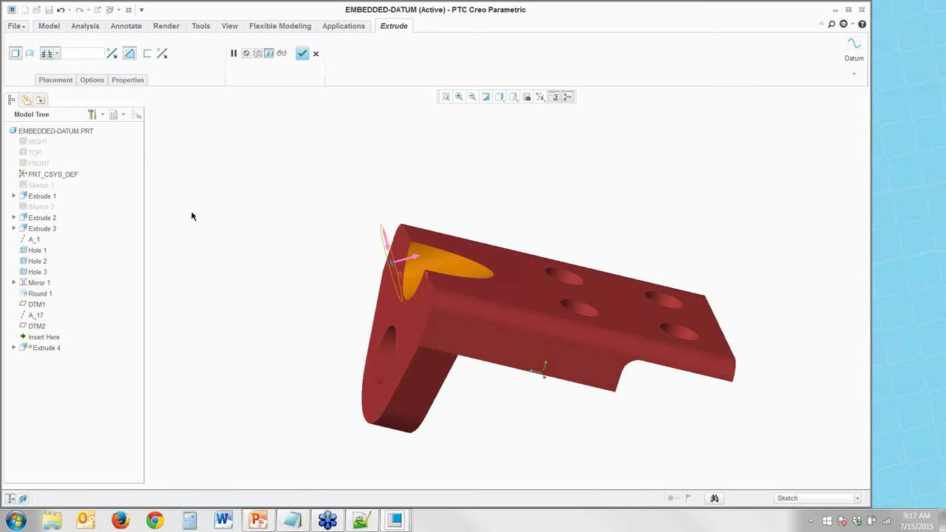
pyautogui.middleClick(192, 216)
# Examine the angled cut from several views and check the section and datums embedded under Extrude 4
pyautogui.scroll(-2, 490, 321)
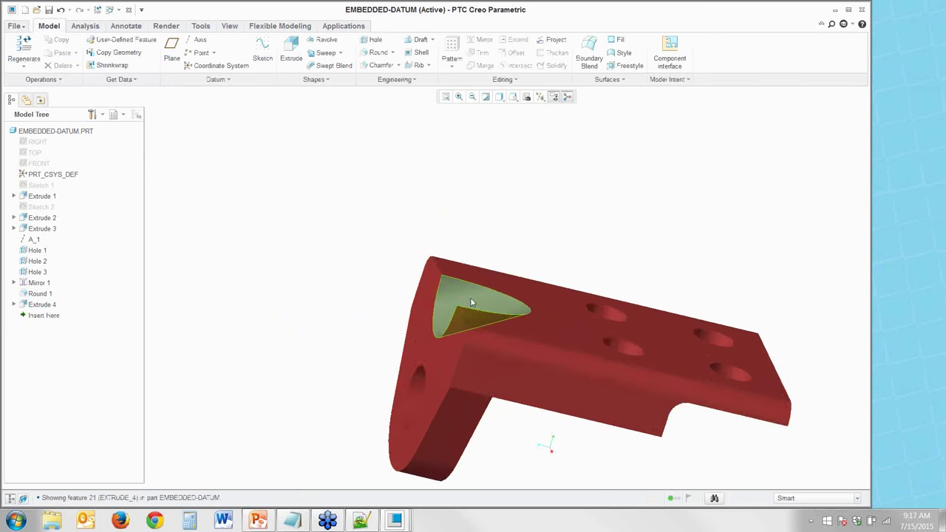
pyautogui.scroll(-2, 470, 299)
pyautogui.moveTo(473, 303)
pyautogui.mouseDown(button='middle')
pyautogui.moveTo(507, 333)
pyautogui.moveTo(478, 313)
pyautogui.mouseUp(button='middle')
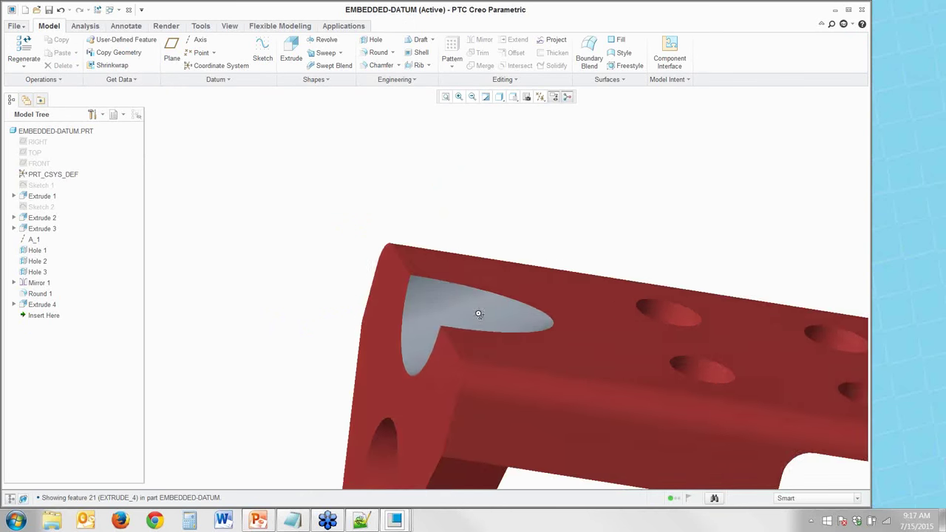
pyautogui.scroll(3, 304, 257)
pyautogui.moveTo(564, 410)
pyautogui.mouseDown(button='middle')
pyautogui.moveTo(622, 409)
pyautogui.moveTo(614, 435)
pyautogui.moveTo(561, 412)
pyautogui.mouseUp(button='middle')
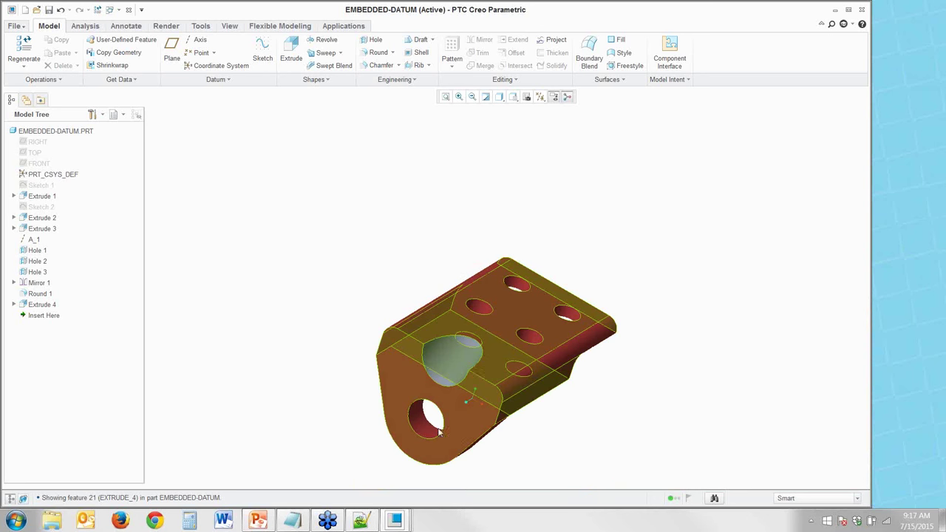
pyautogui.click(13, 304)
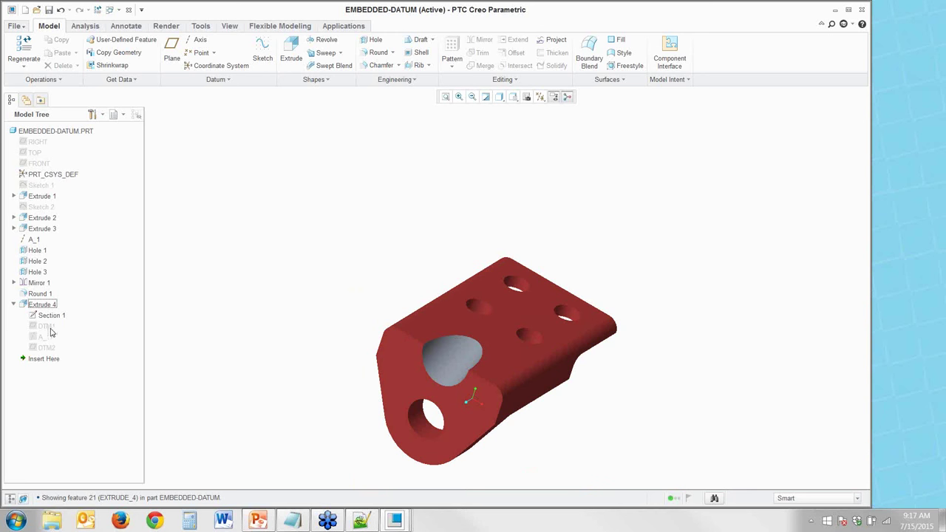
pyautogui.click(14, 305)
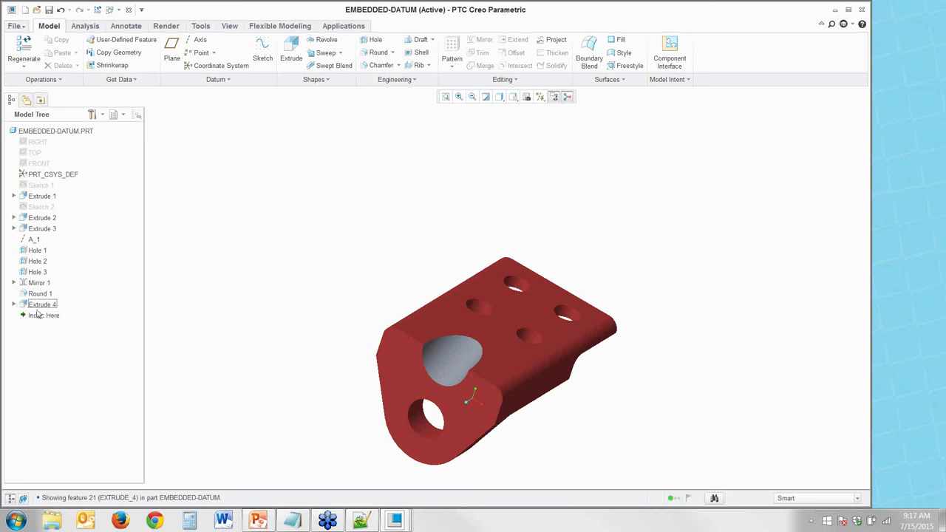
pyautogui.moveTo(559, 427)
pyautogui.mouseDown(button='middle')
pyautogui.moveTo(530, 393)
pyautogui.moveTo(564, 404)
pyautogui.moveTo(546, 411)
pyautogui.mouseUp(button='middle')
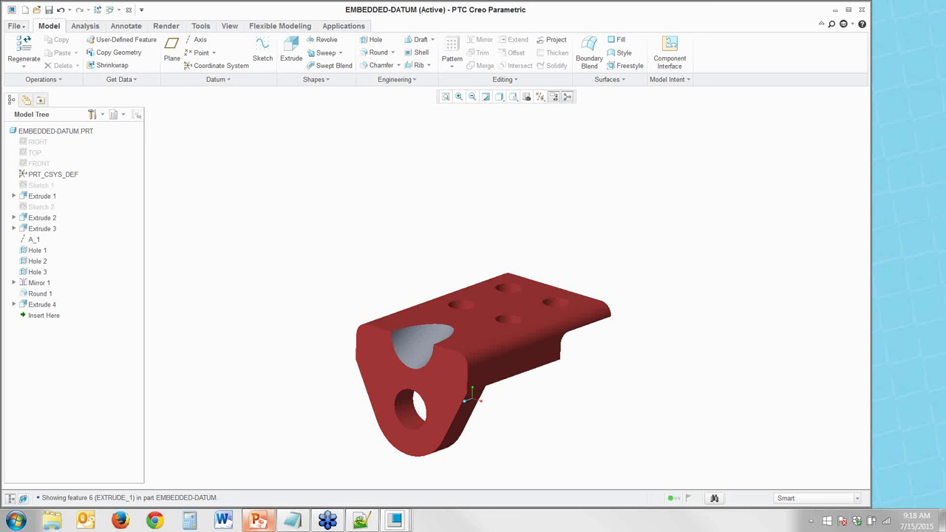
pyautogui.moveTo(258, 520)
# Move DTM1, A_17 and DTM2 out of Extrude 4 so they stand as separate features directly before it
pyautogui.click(14, 305)
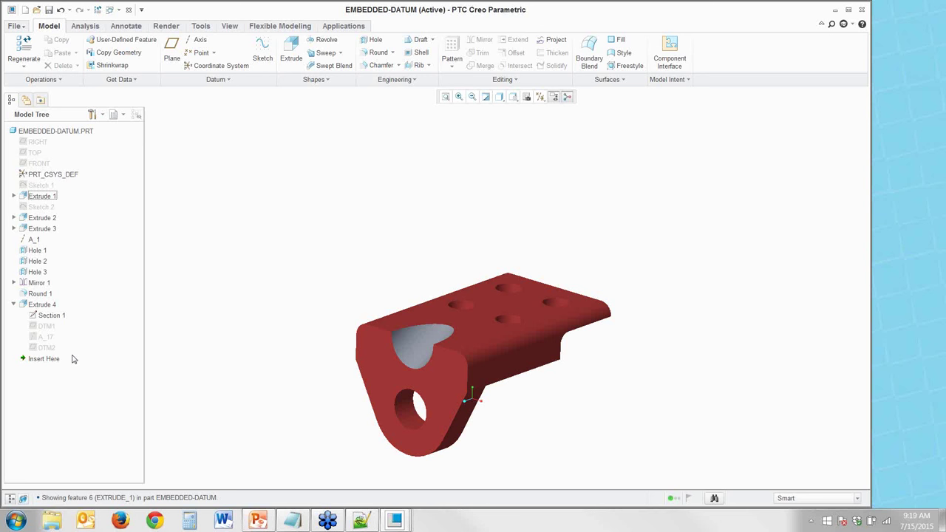
pyautogui.click(41, 327)
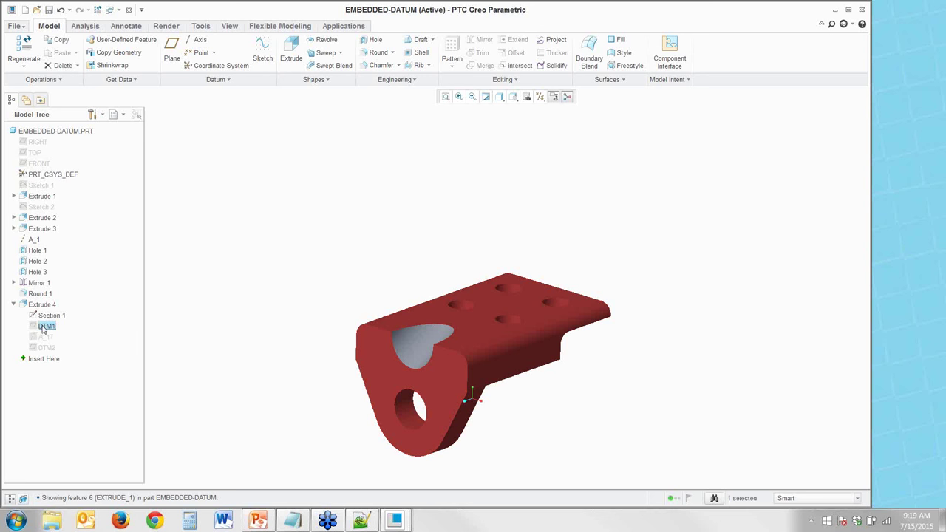
pyautogui.keyDown('shift'); pyautogui.click(42, 349); pyautogui.keyUp('shift')
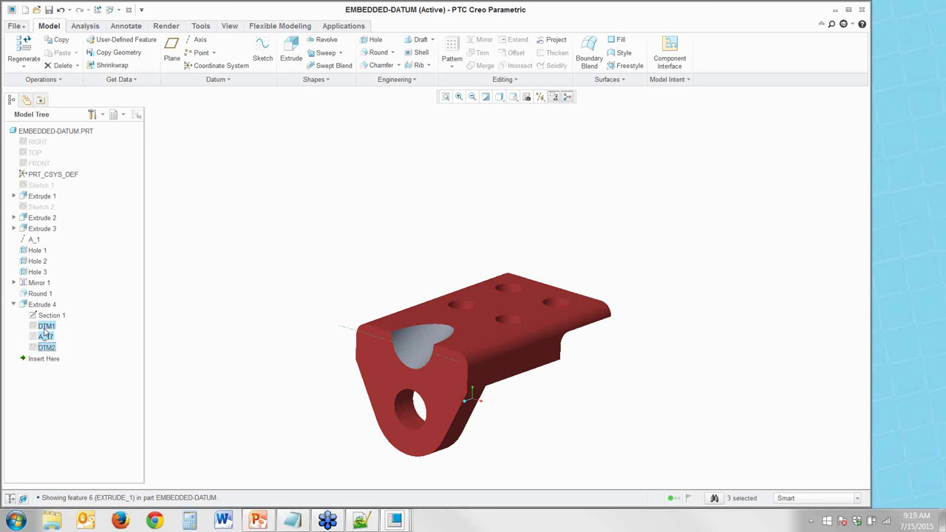
pyautogui.moveTo(49, 325); pyautogui.dragTo(45, 300)
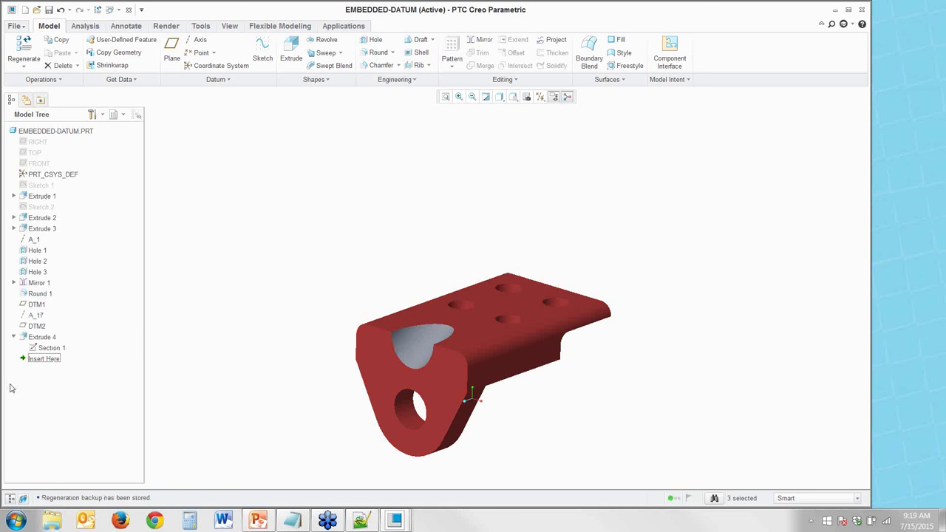
# Embed DTM1, A_17 and DTM2 back into Extrude 4 and collapse the feature in the model tree
pyautogui.click(32, 304)
pyautogui.click(34, 326)
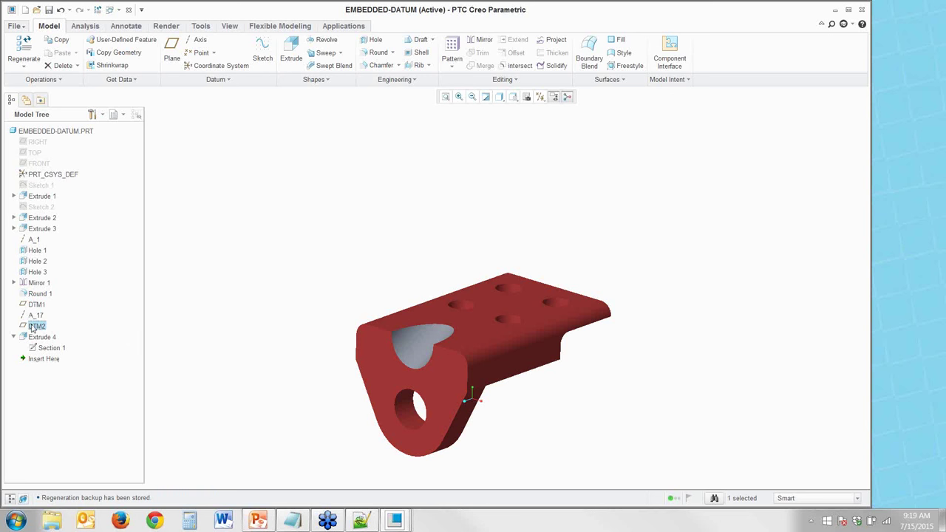
pyautogui.keyDown('ctrl'); pyautogui.click(33, 305); pyautogui.keyUp('ctrl')
pyautogui.keyDown('ctrl'); pyautogui.click(36, 315); pyautogui.keyUp('ctrl')
pyautogui.moveTo(36, 325); pyautogui.dragTo(42, 353)
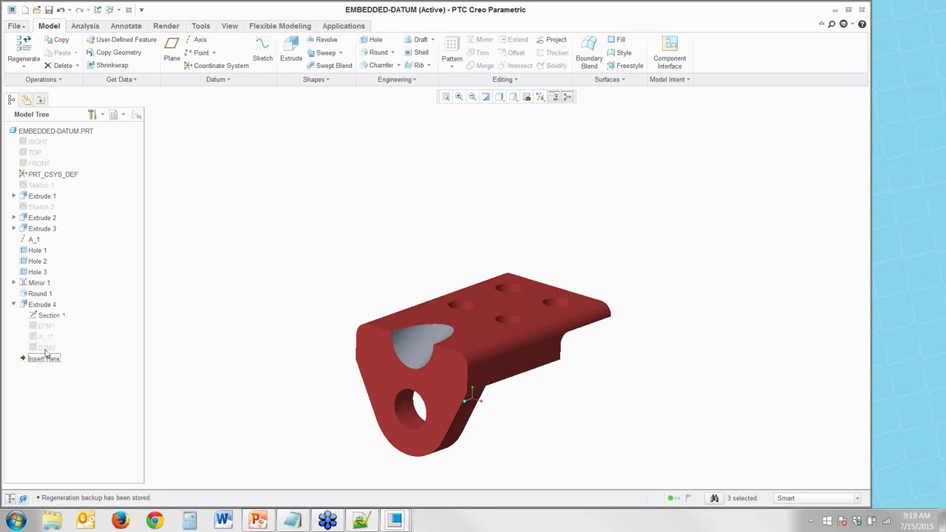
pyautogui.click(14, 305)
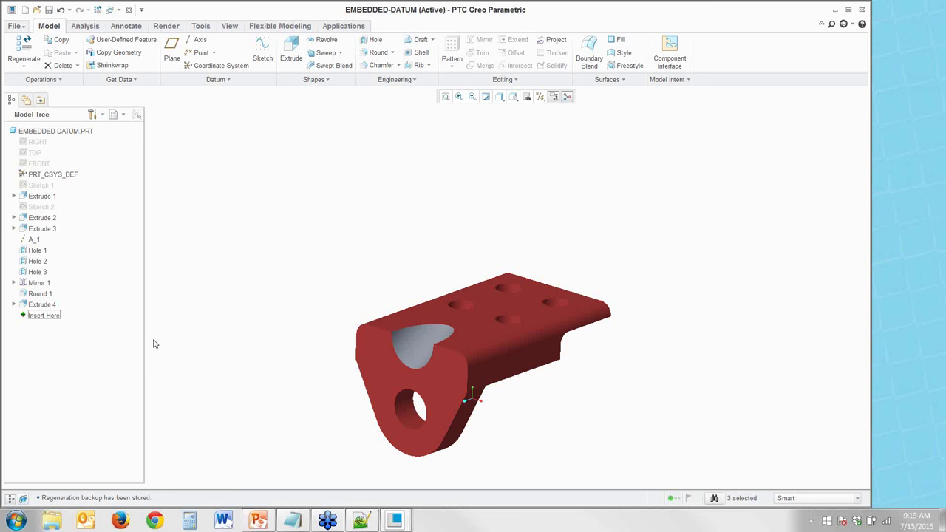
# Switch to the PowerPoint presentation and start the slide show from the Questions slide
pyautogui.click(260, 527)
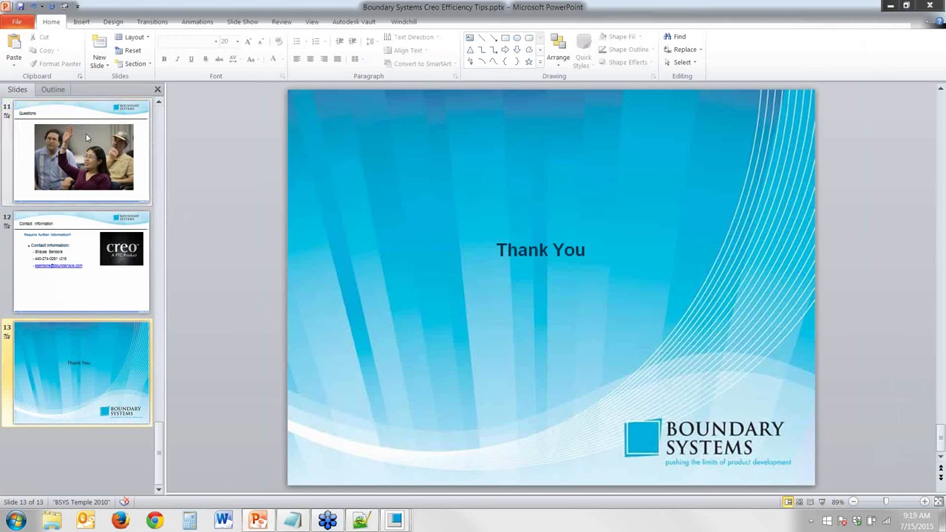
pyautogui.click(111, 171)
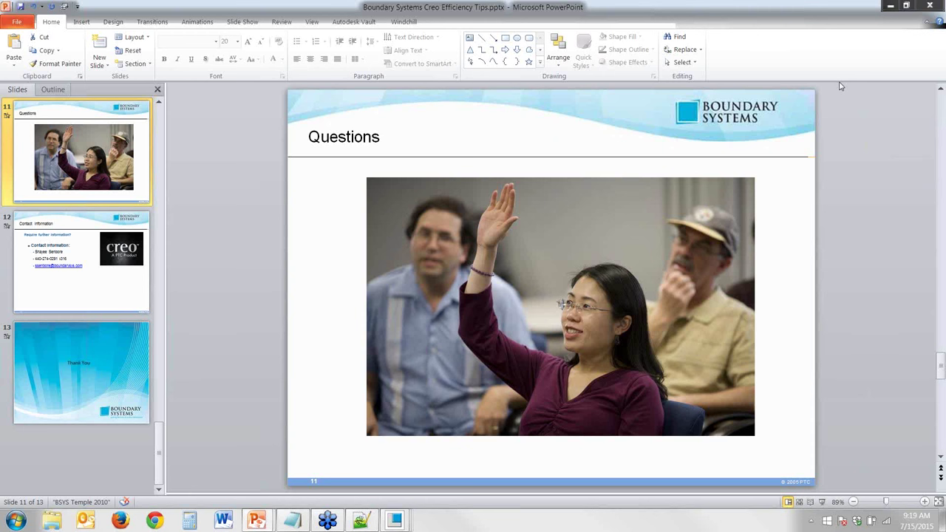
pyautogui.hotkey('shift', 'F5')
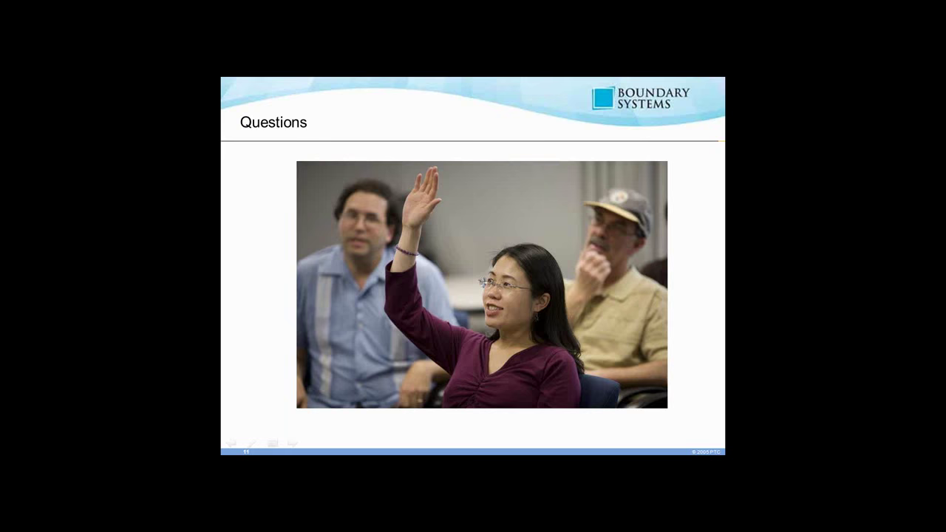